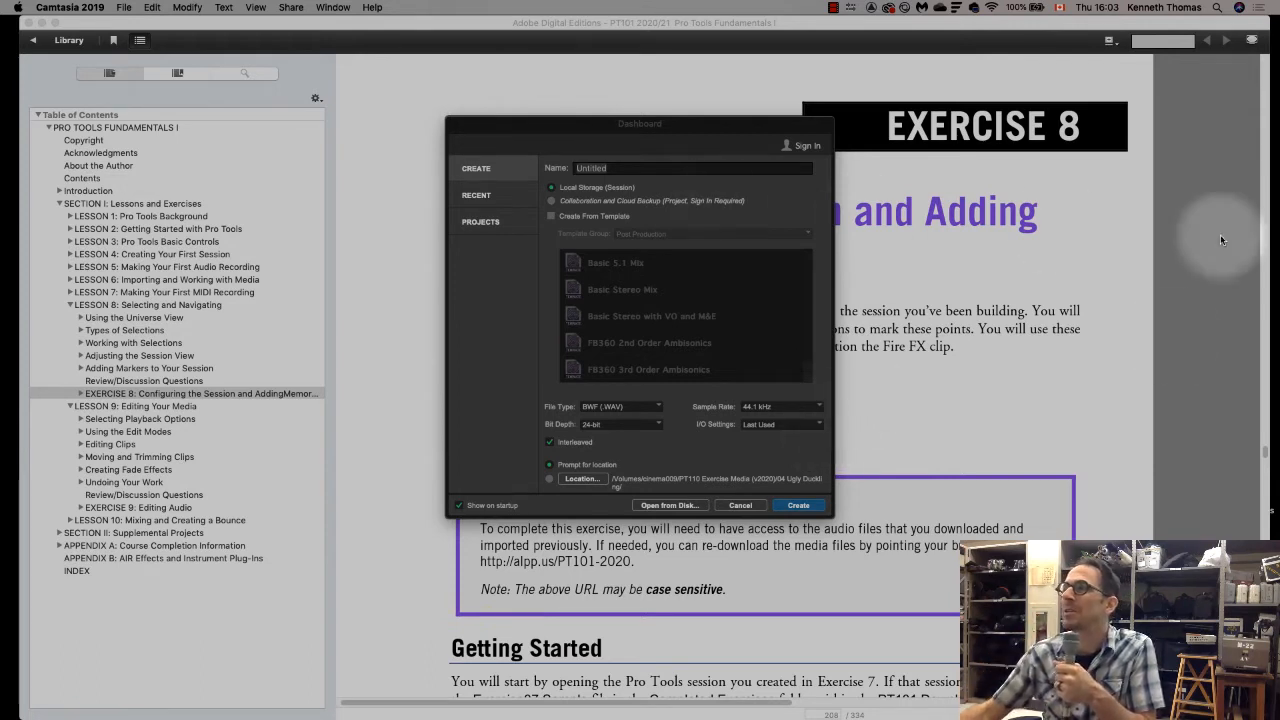
Read the Exercise 8 title, introduction and Getting Started paragraph in the Adobe Digital Editions textbook
left_click(947, 305)
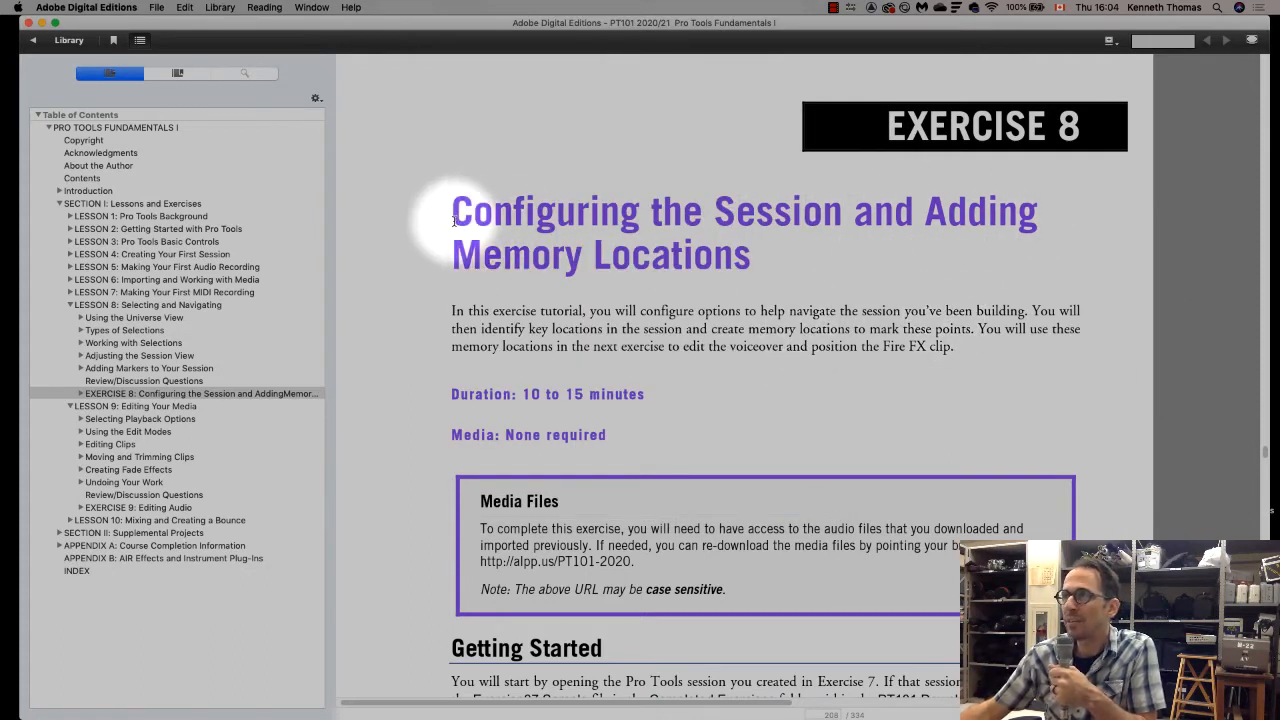
left_click_drag(451, 213, 755, 266)
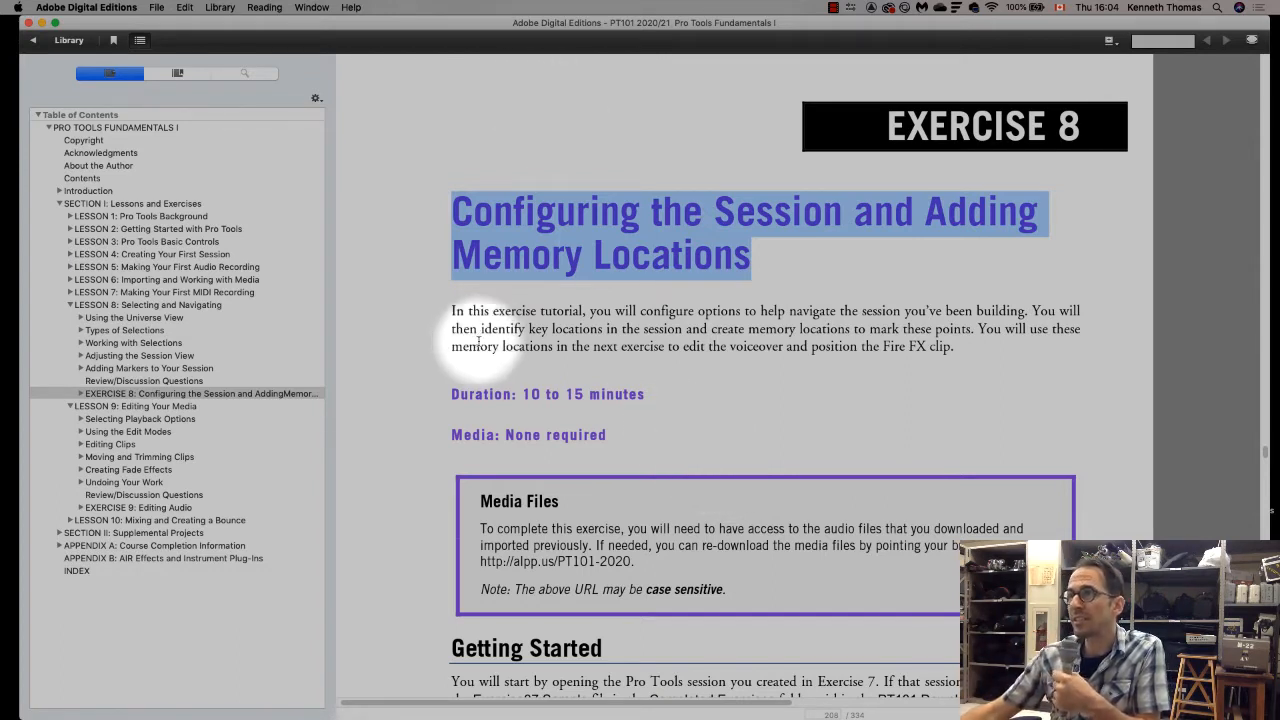
left_click_drag(452, 257, 753, 262)
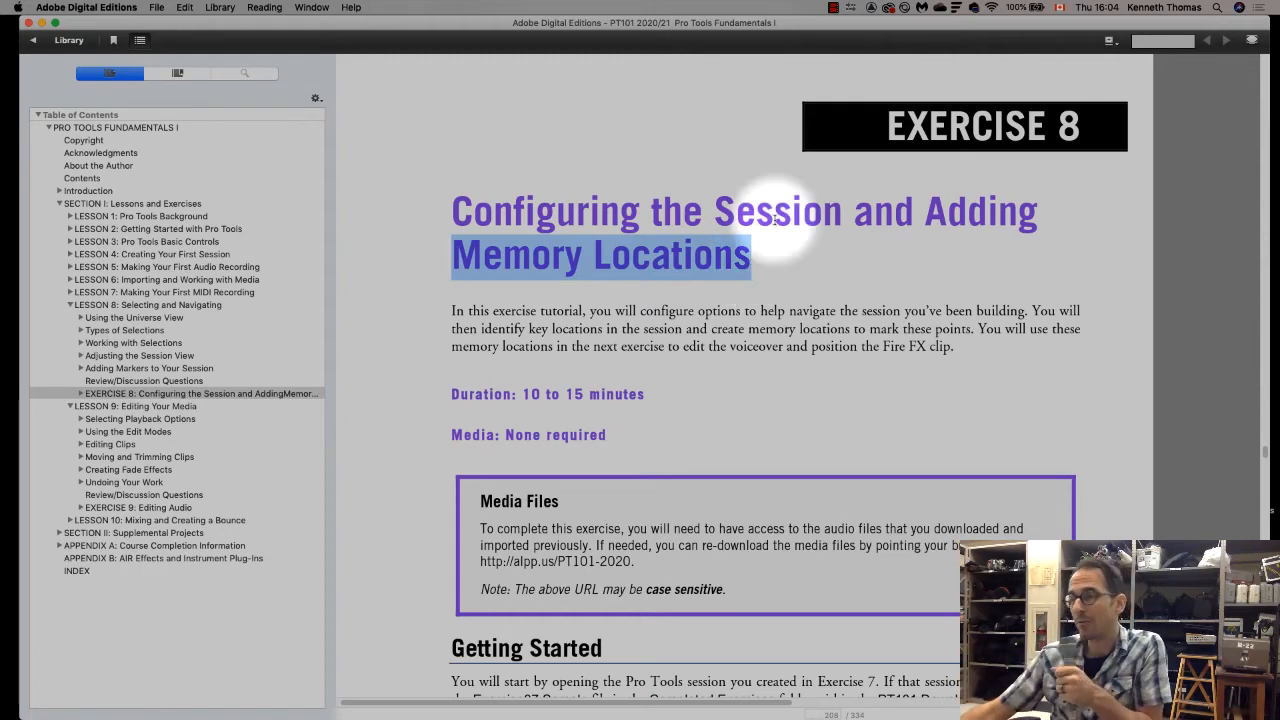
scroll(725, 385, "down", 5)
scroll(732, 389, "down", 7)
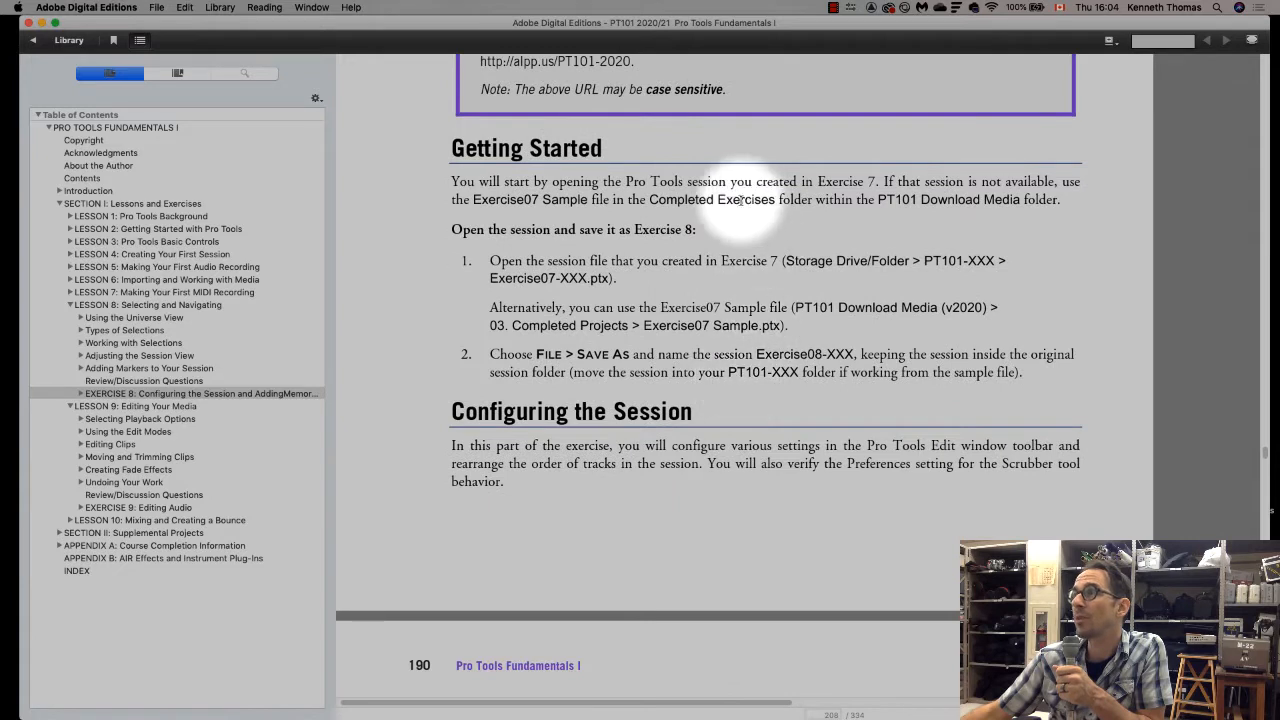
left_click_drag(659, 182, 1066, 203)
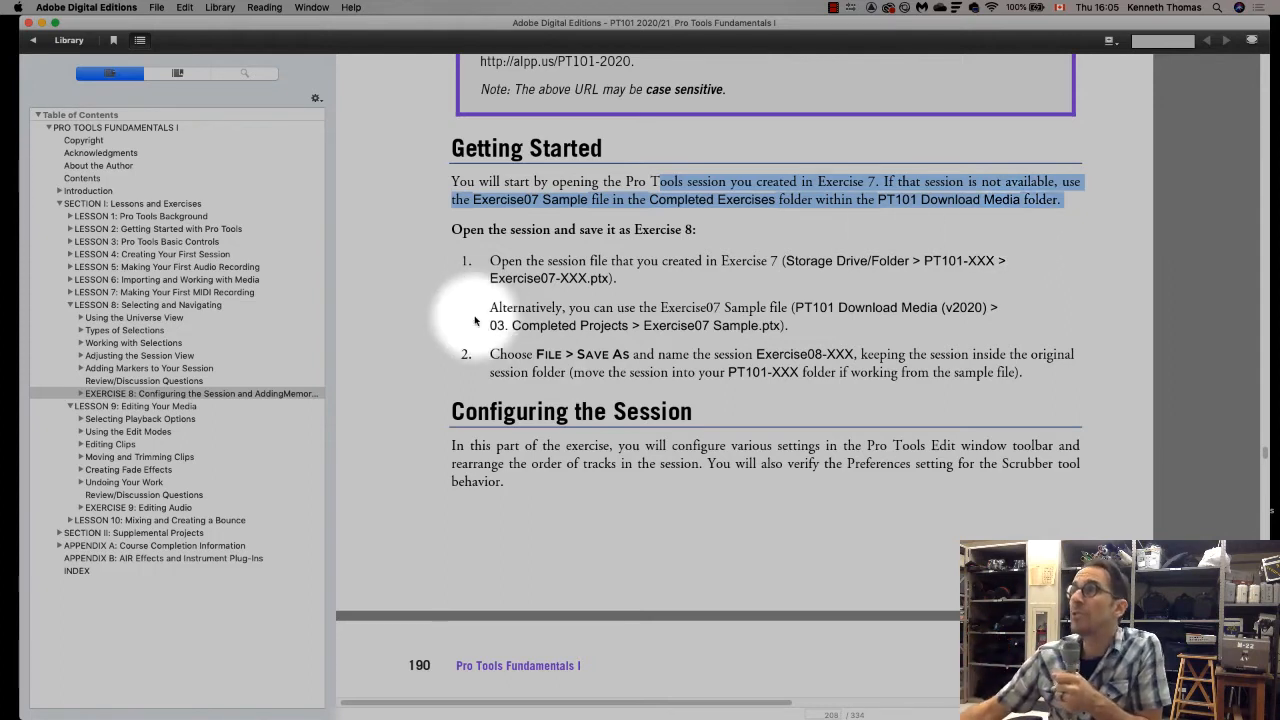
Review the textbook steps for opening the Exercise 7 session, including the alternative sample file path
scroll(503, 330, "up", 2)
left_click(592, 338)
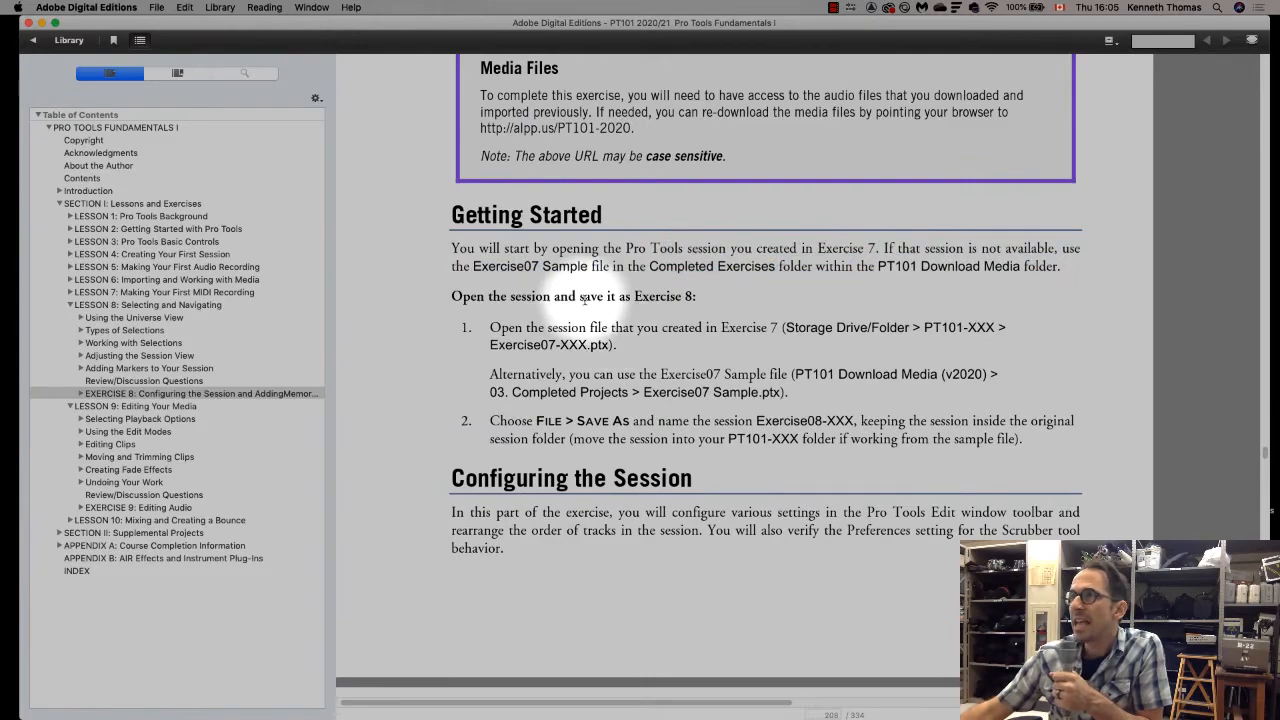
left_click_drag(580, 296, 686, 363)
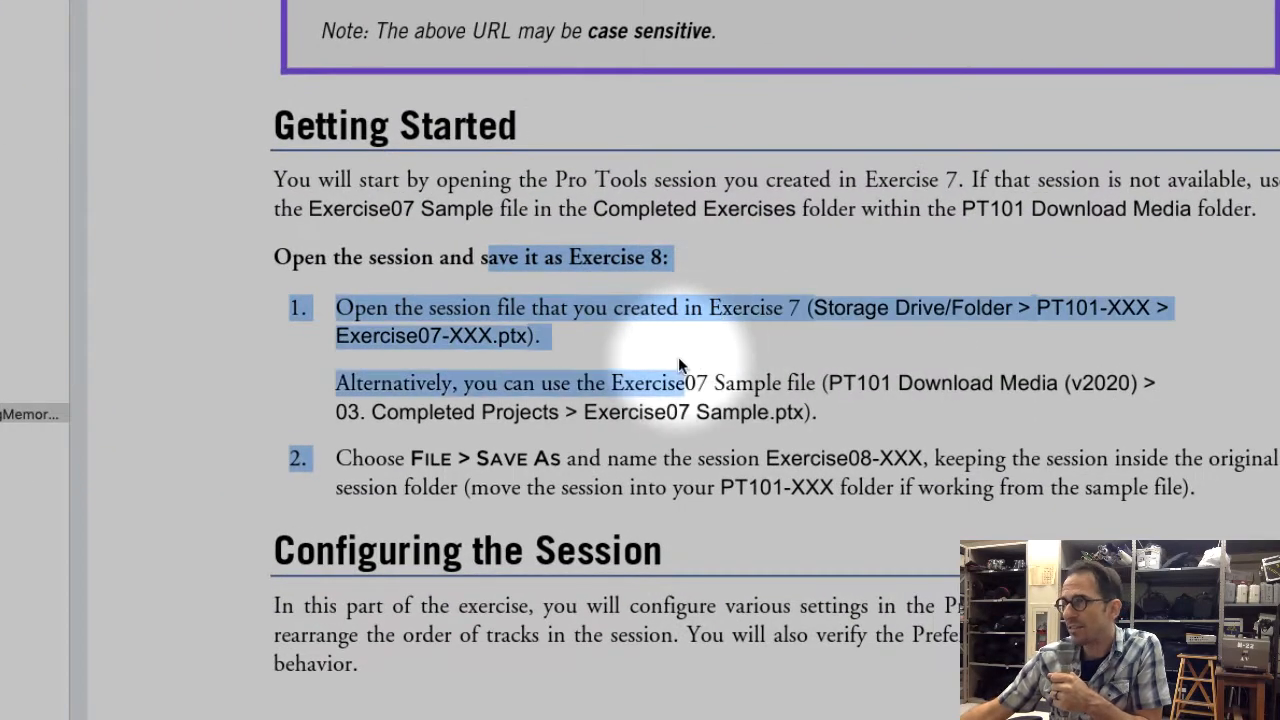
left_click(408, 336)
left_click_drag(336, 308, 840, 437)
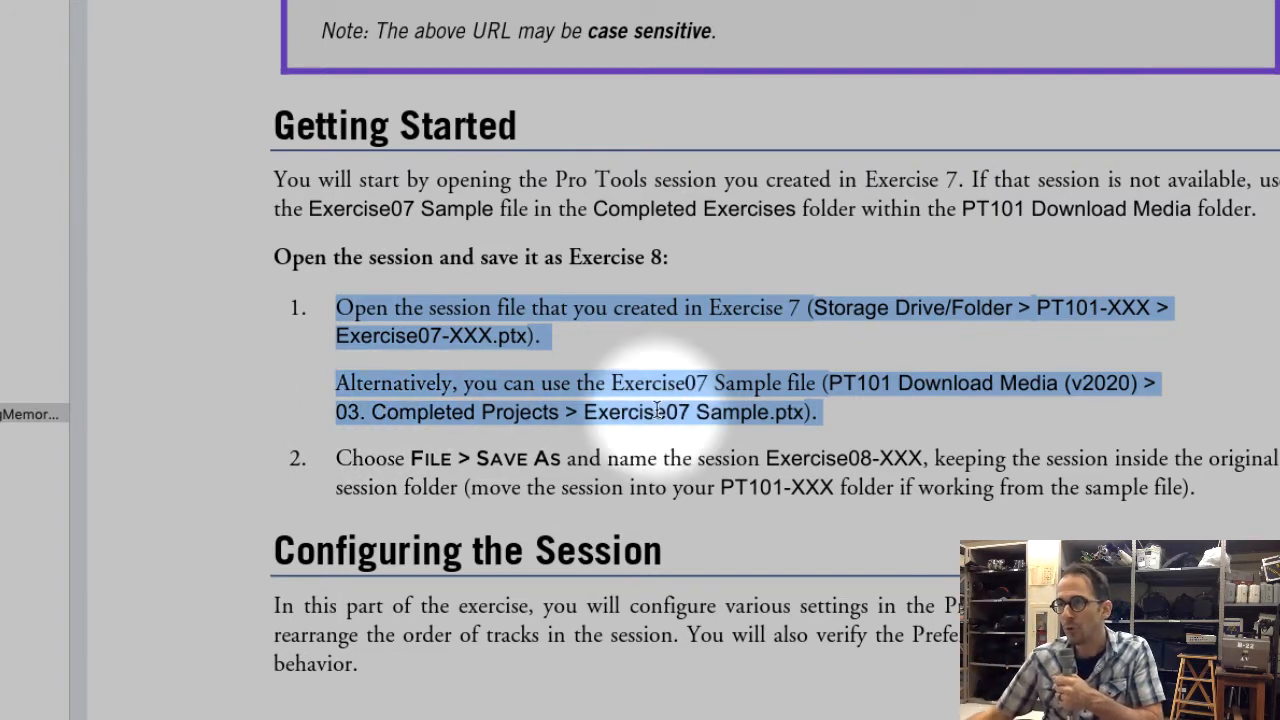
left_click(625, 410)
left_click_drag(330, 418, 822, 418)
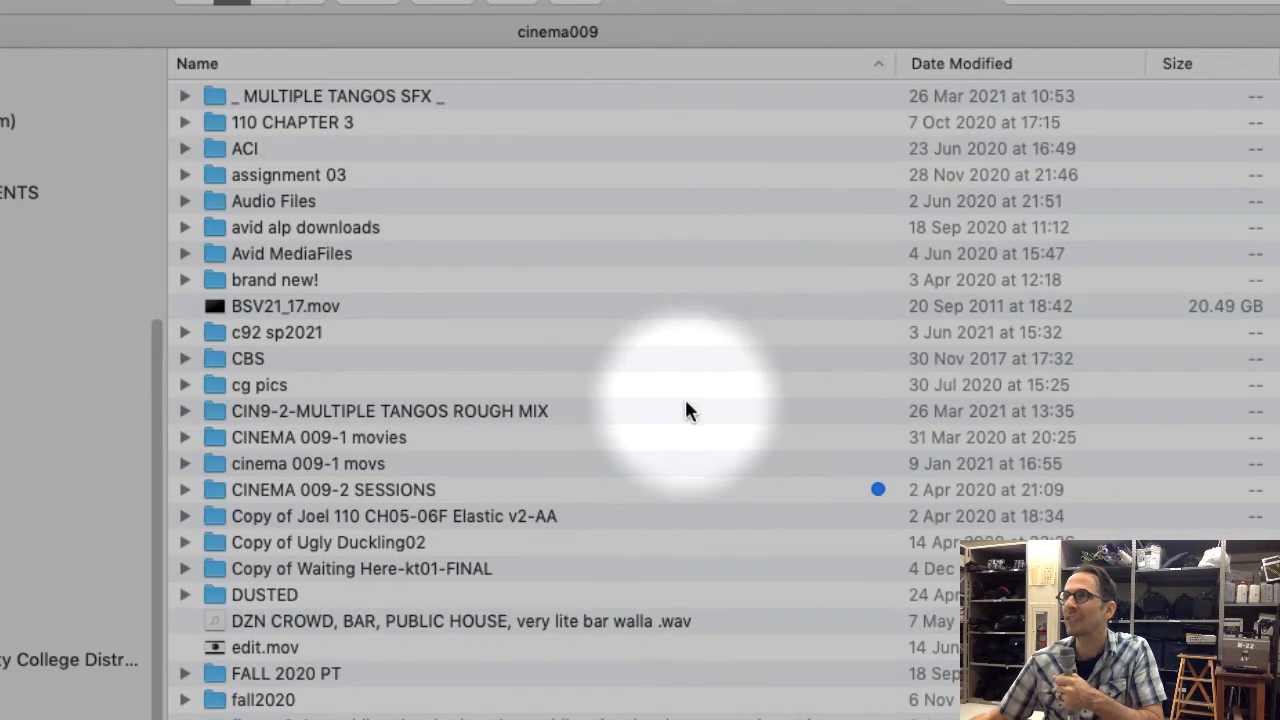
Switch to Finder and open Exercise7-KT.ptx from 03. Completed Exercises in the PT101 Exercise Media (v2020) folder
scroll(424, 490, "down", 15)
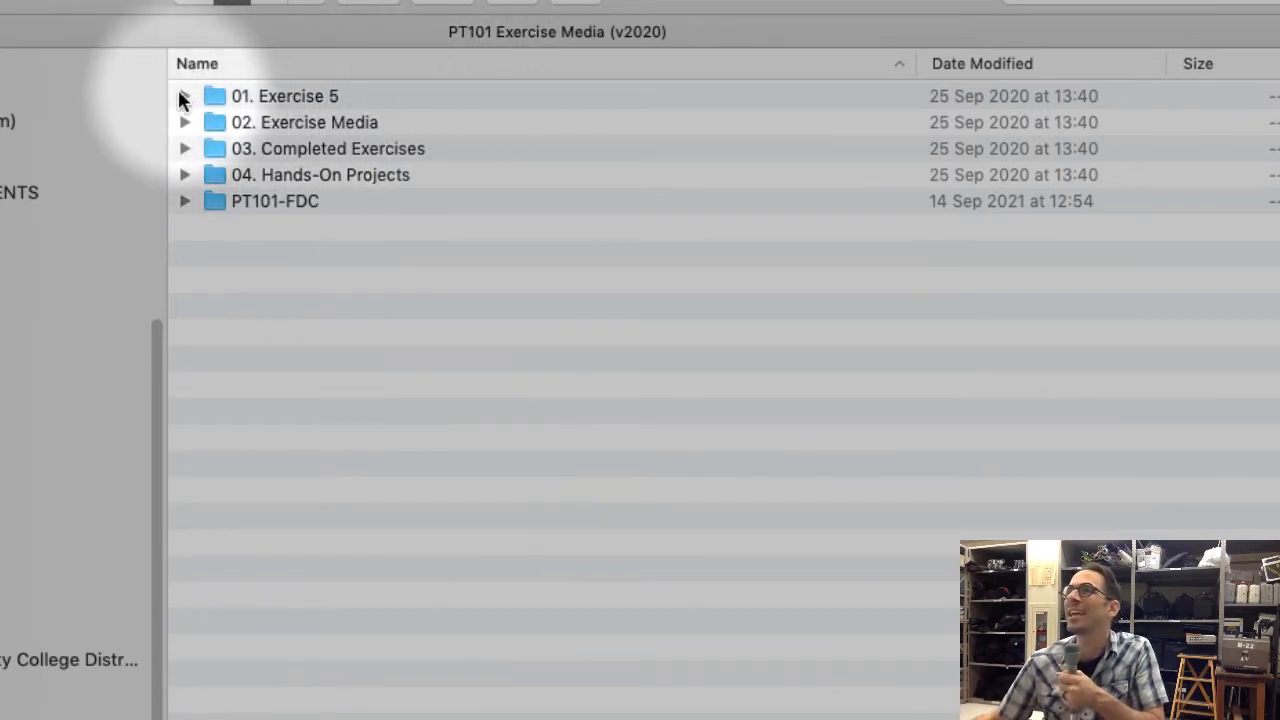
left_click(180, 93)
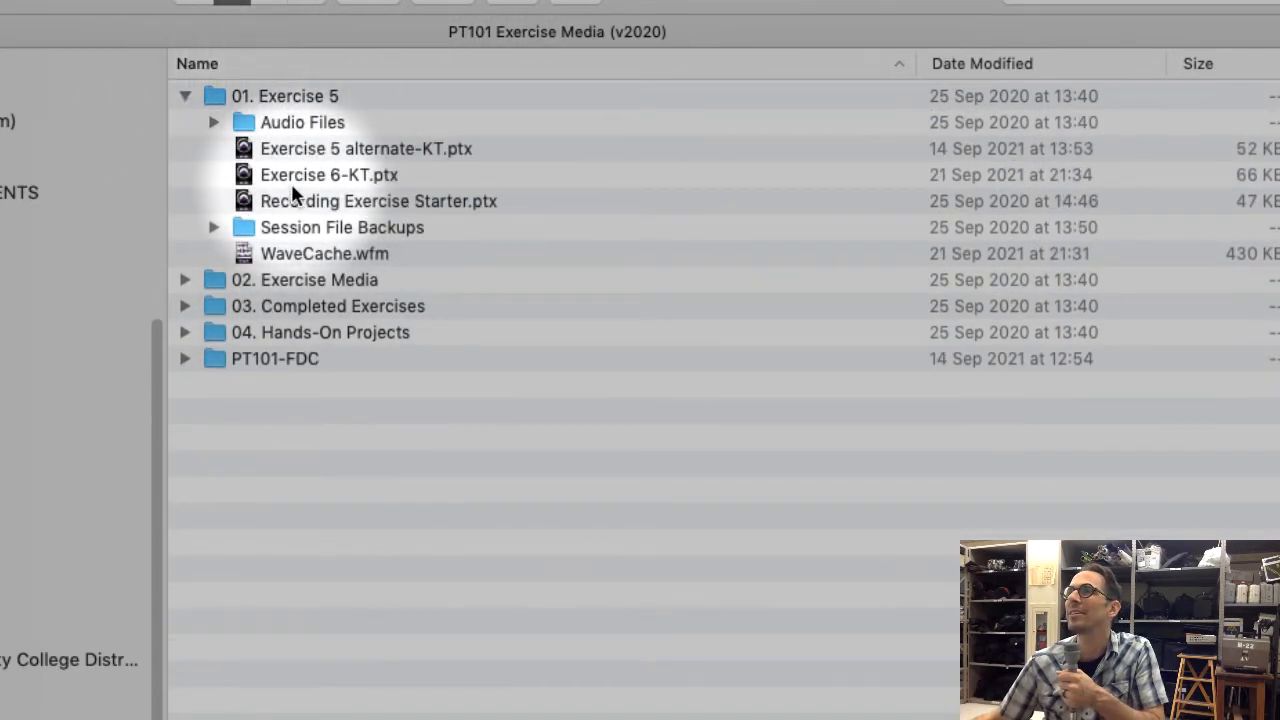
left_click(256, 182)
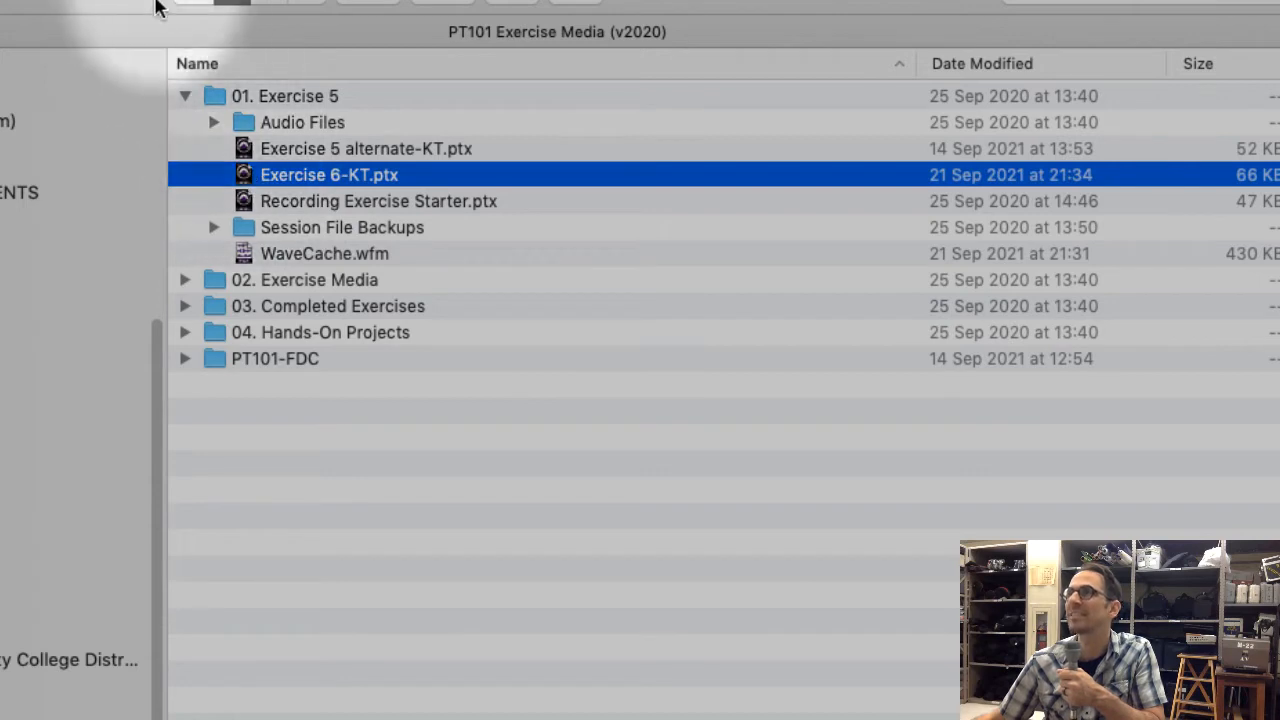
left_click(186, 281)
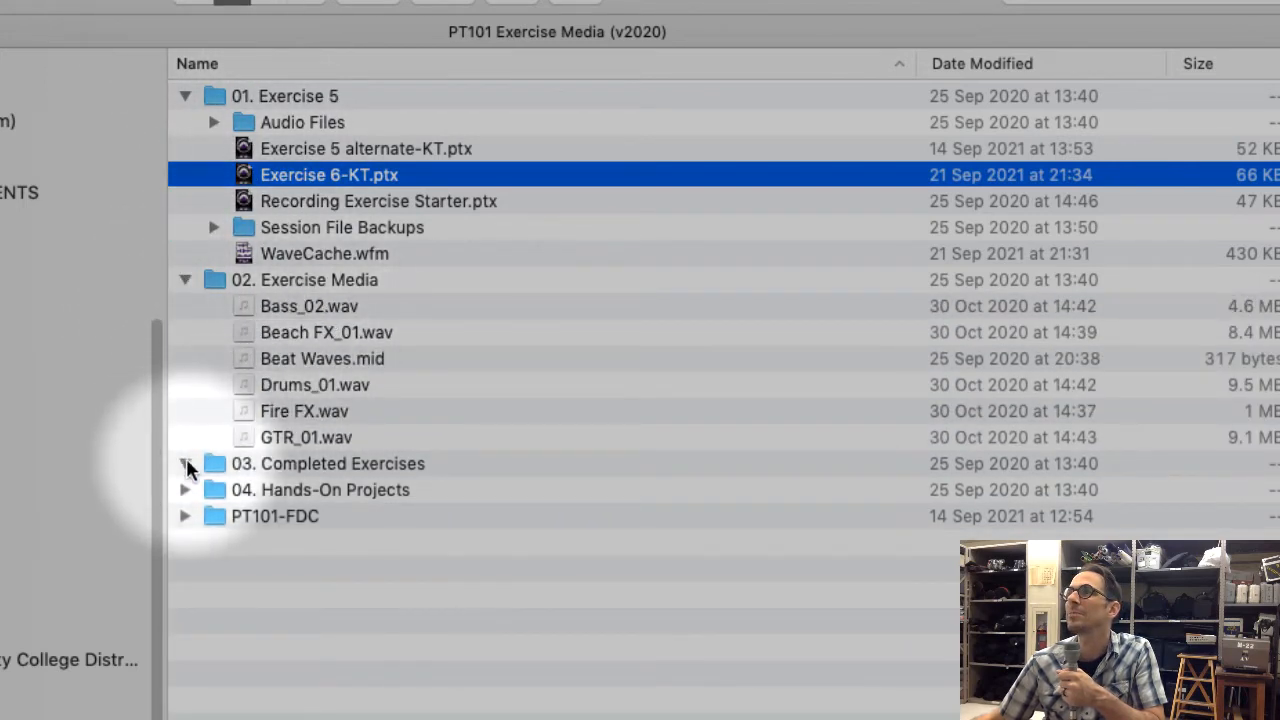
left_click(185, 463)
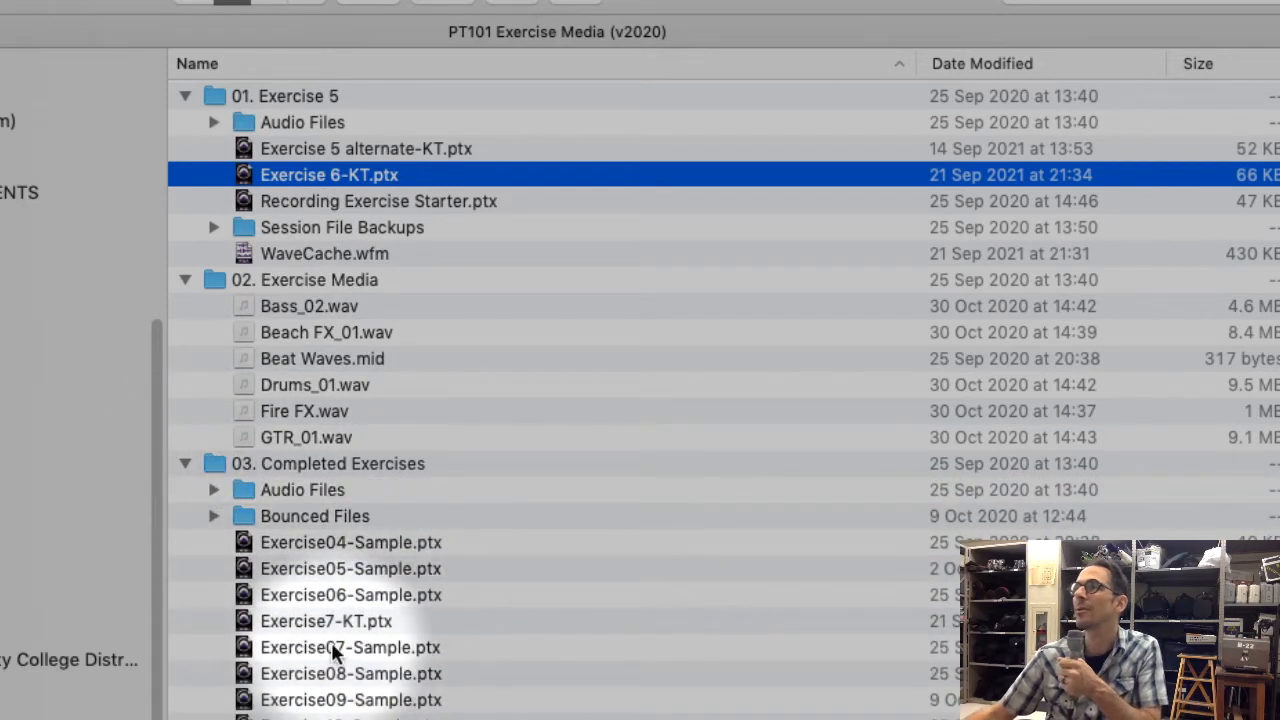
left_click(330, 625)
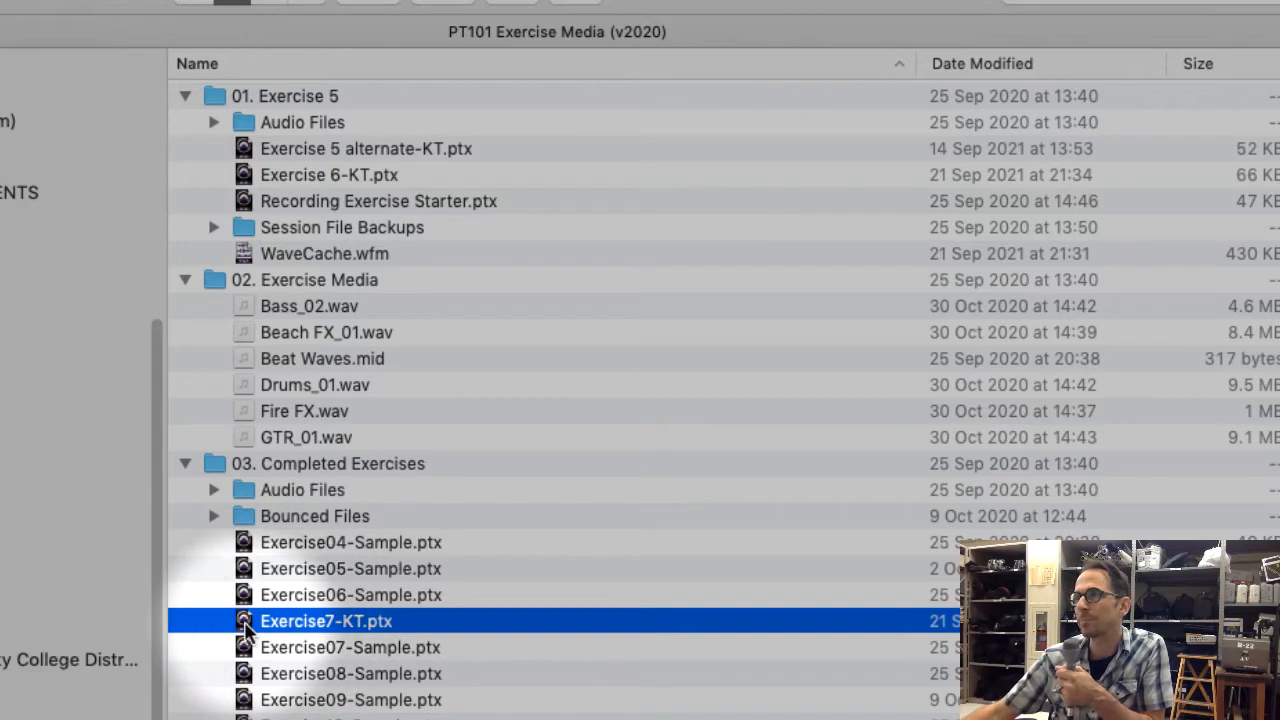
double_click(250, 622)
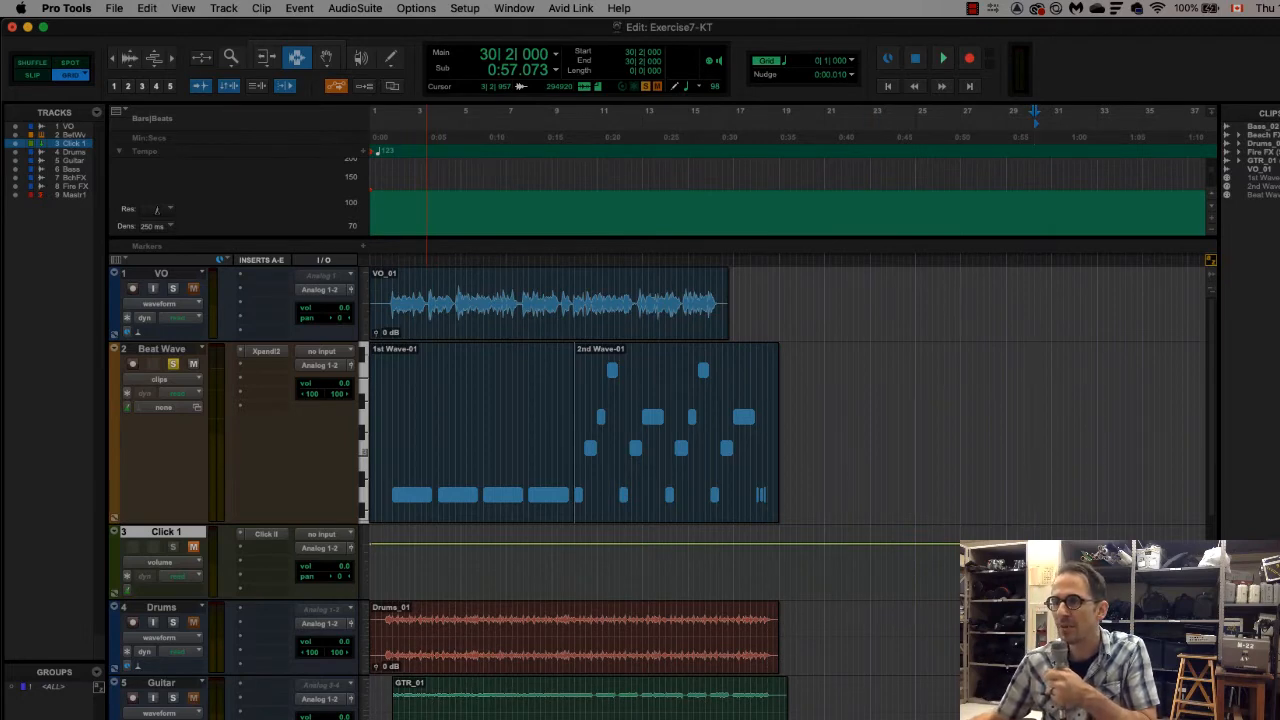
Save the open Pro Tools session as Exercise8-KT in the 03. Completed Exercises folder
key("super+Tab")
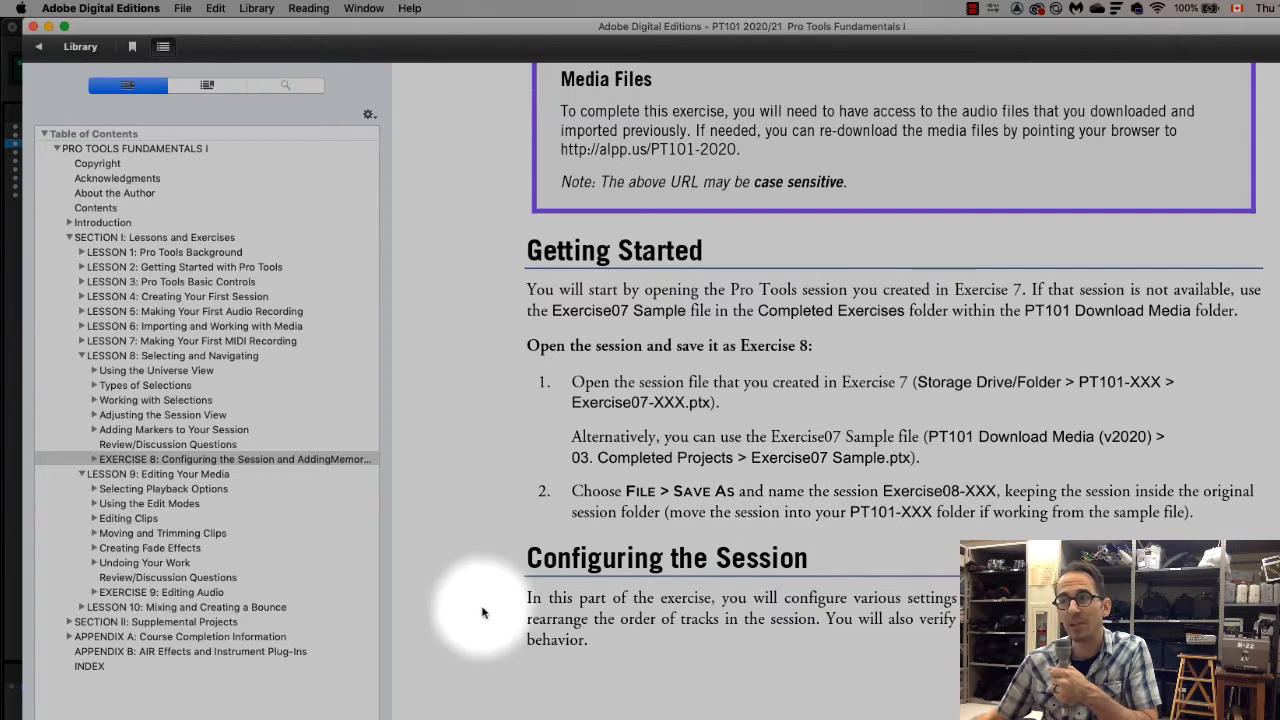
key("super+Tab")
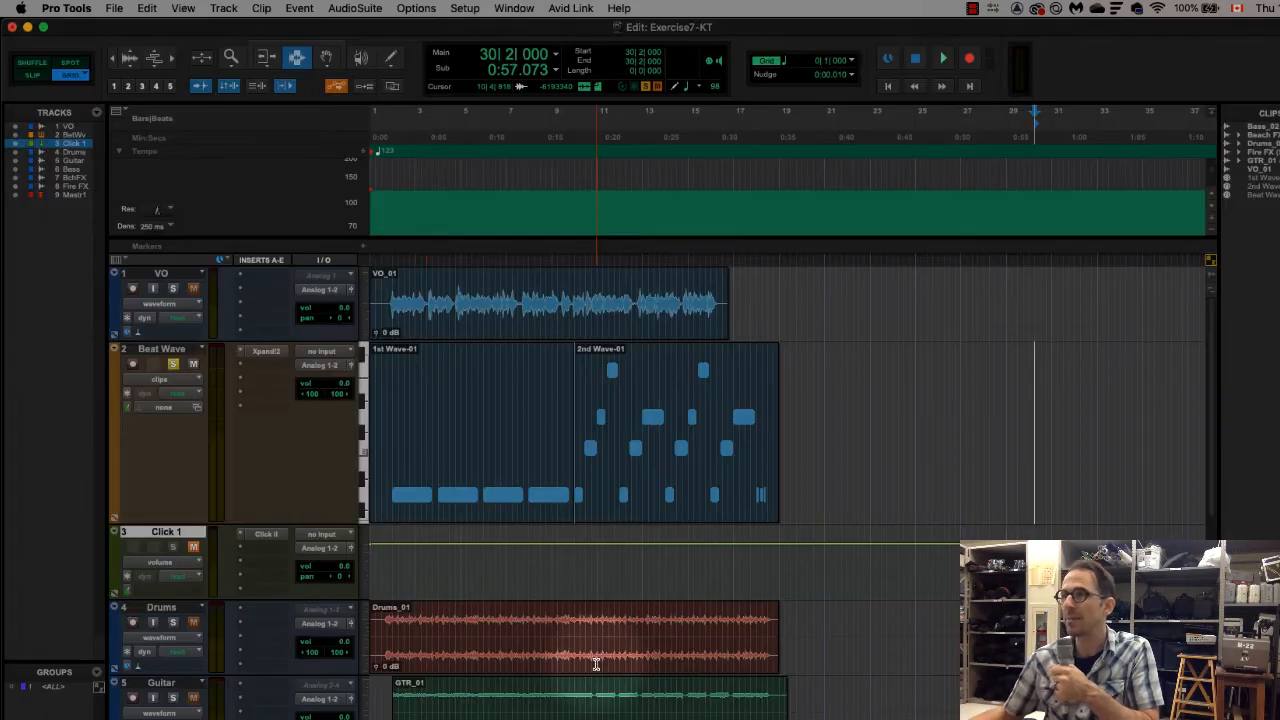
left_click(120, 8)
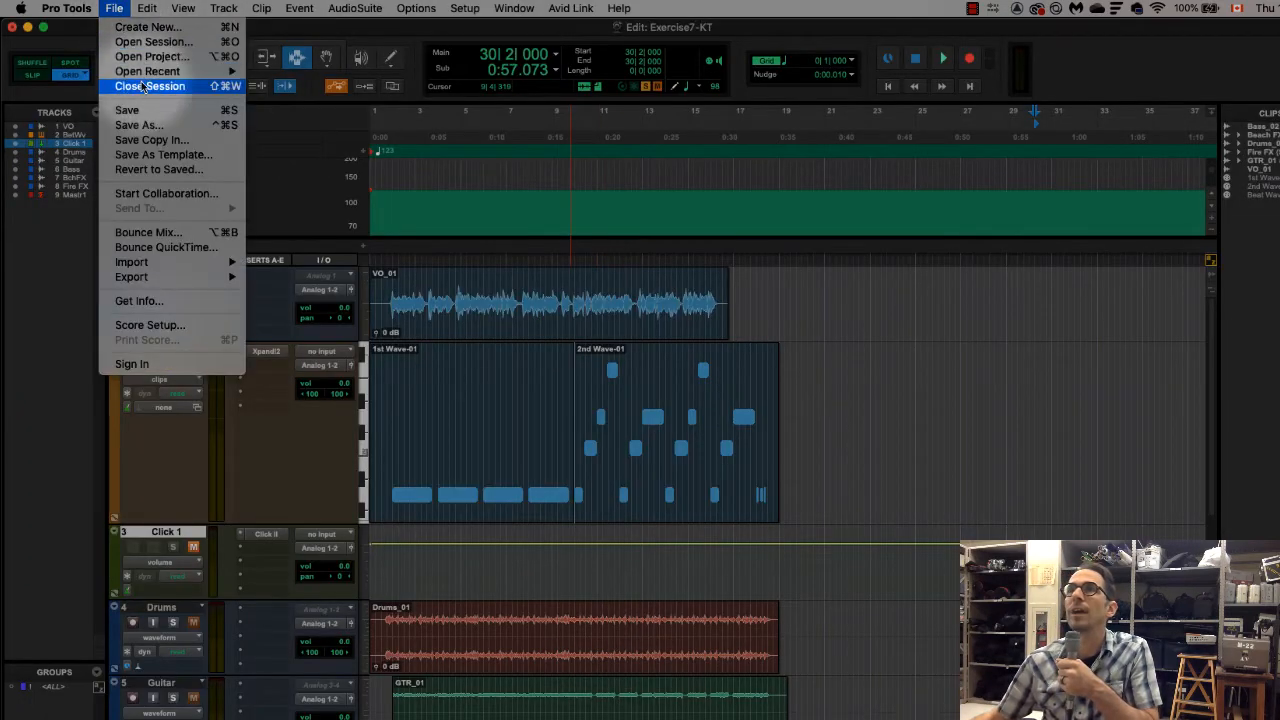
left_click(161, 126)
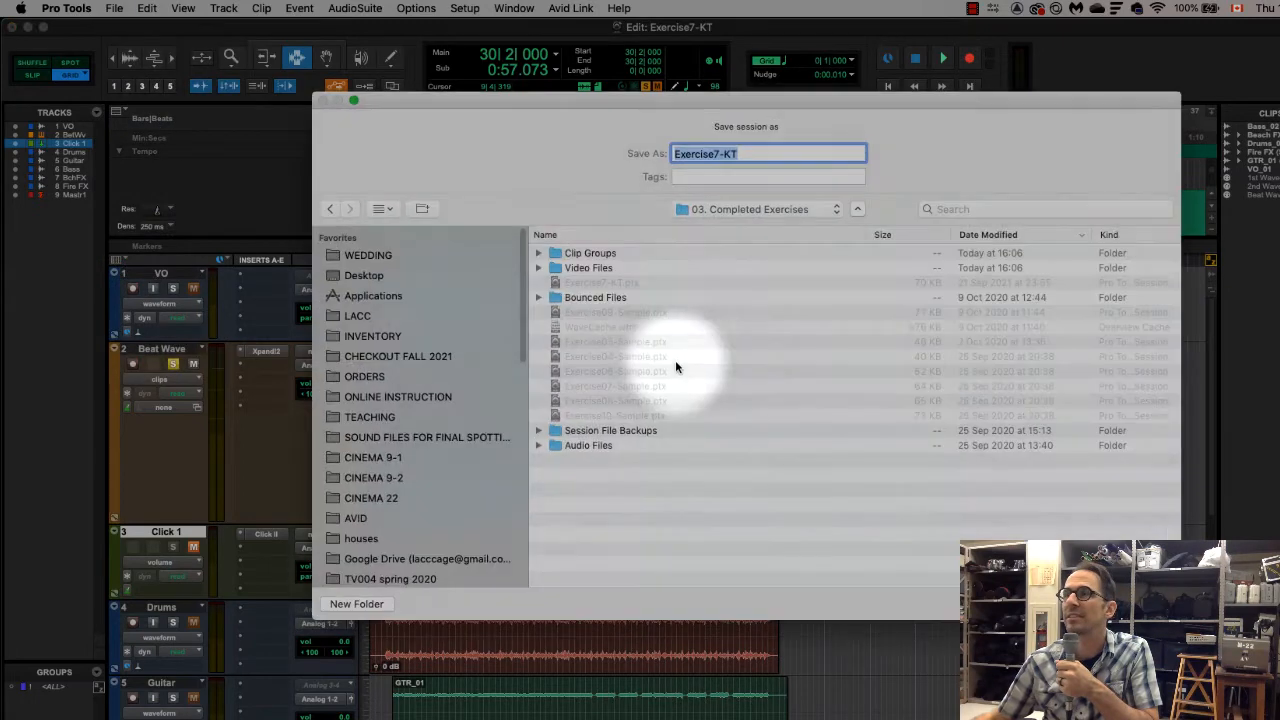
left_click(716, 155)
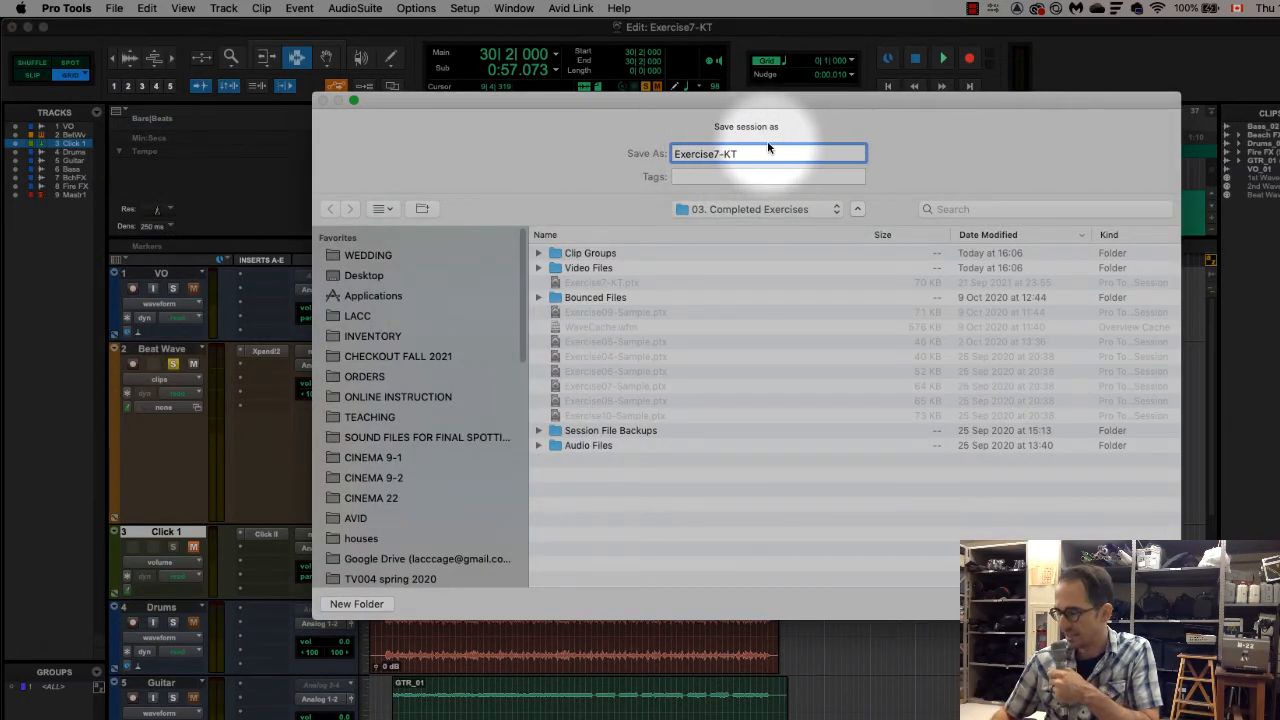
key("BackSpace")
type("8")
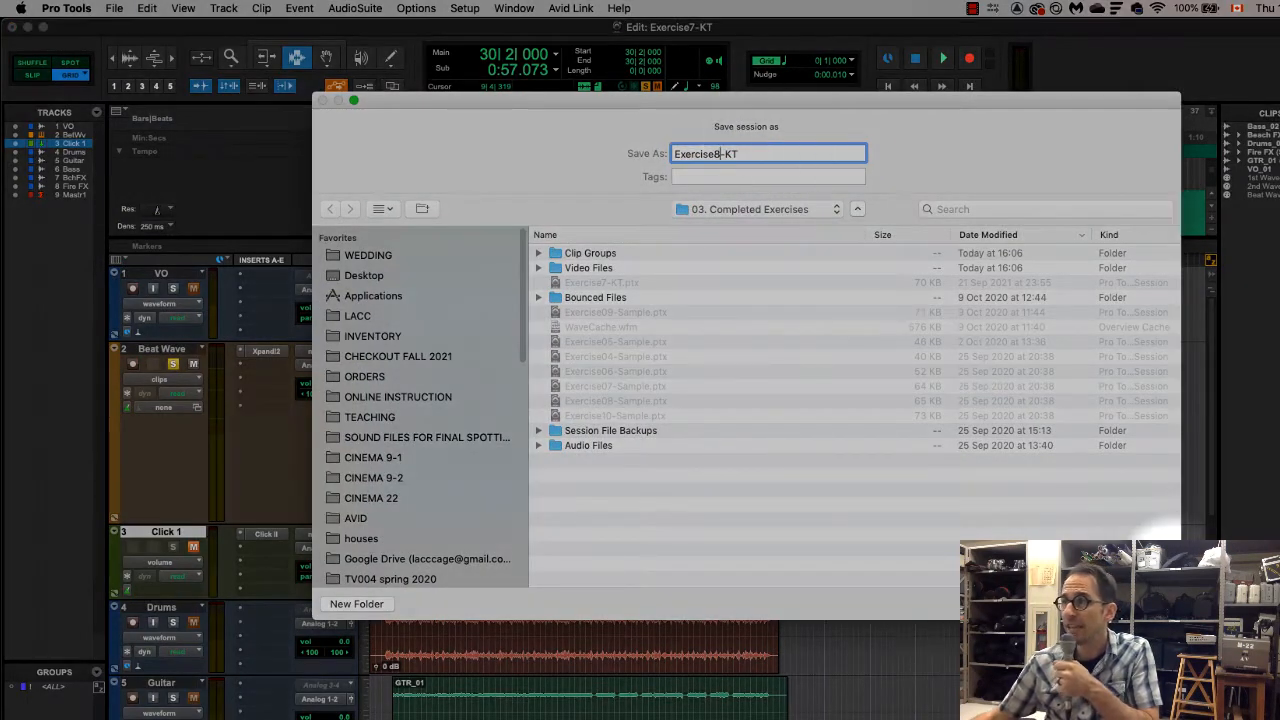
key("Return")
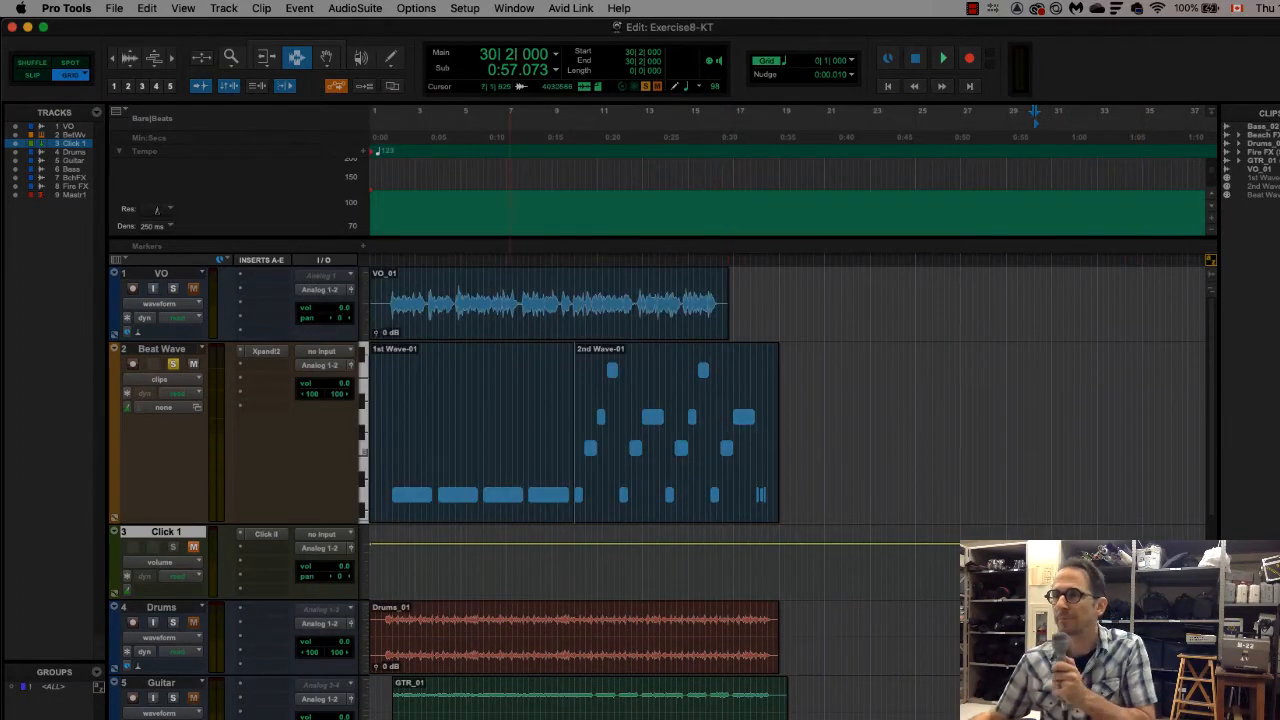
Switch to Adobe Digital Editions and find the "Configure the session" instructions on page 190
key("super+Tab")
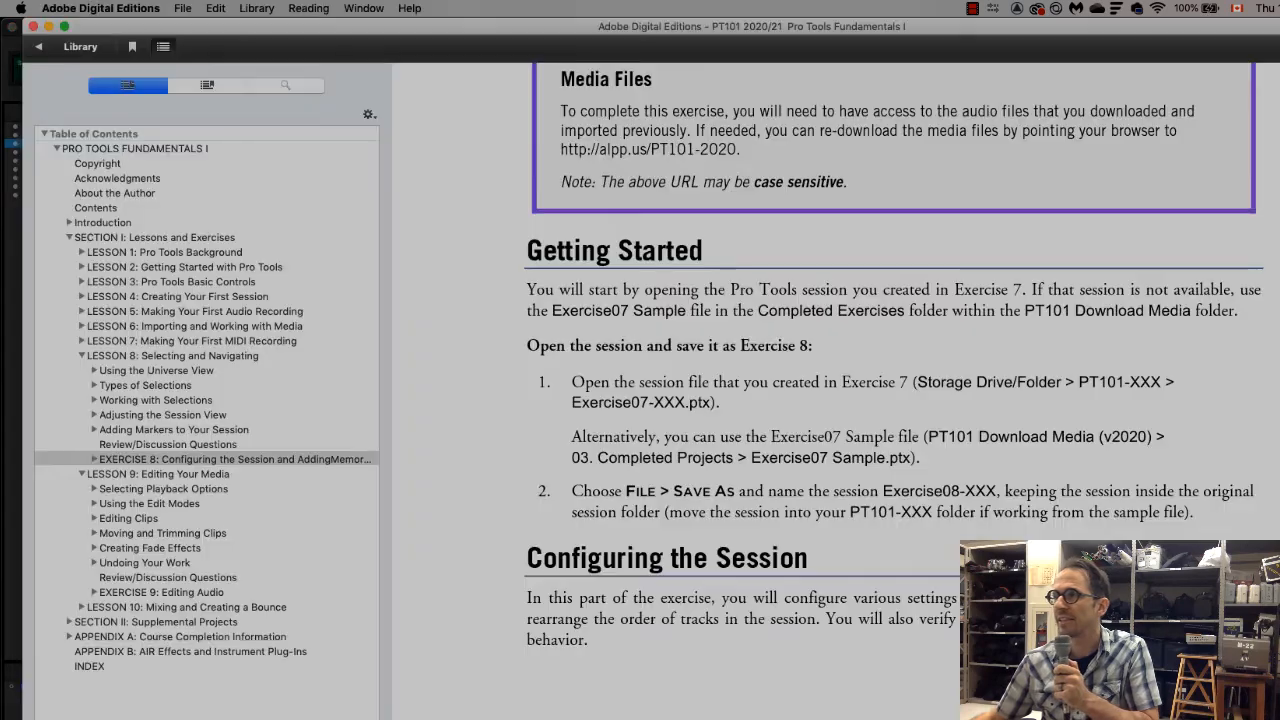
scroll(857, 615, "down", 3)
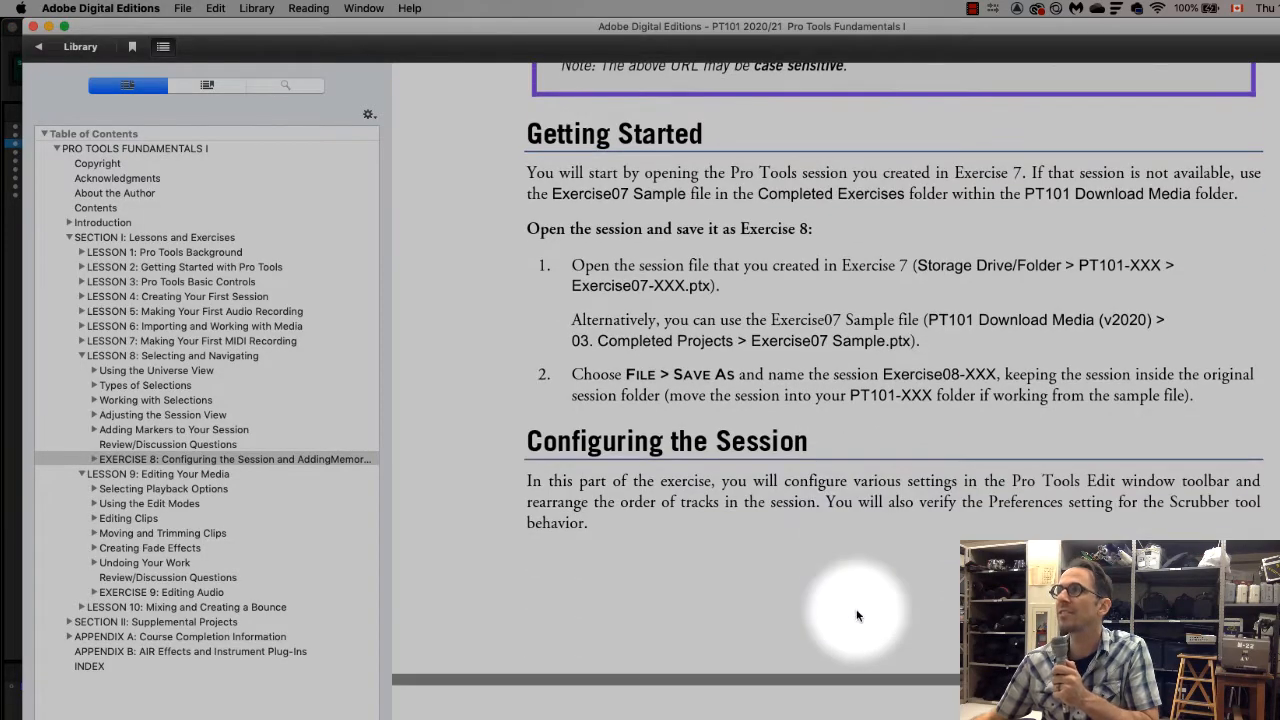
scroll(857, 615, "down", 6)
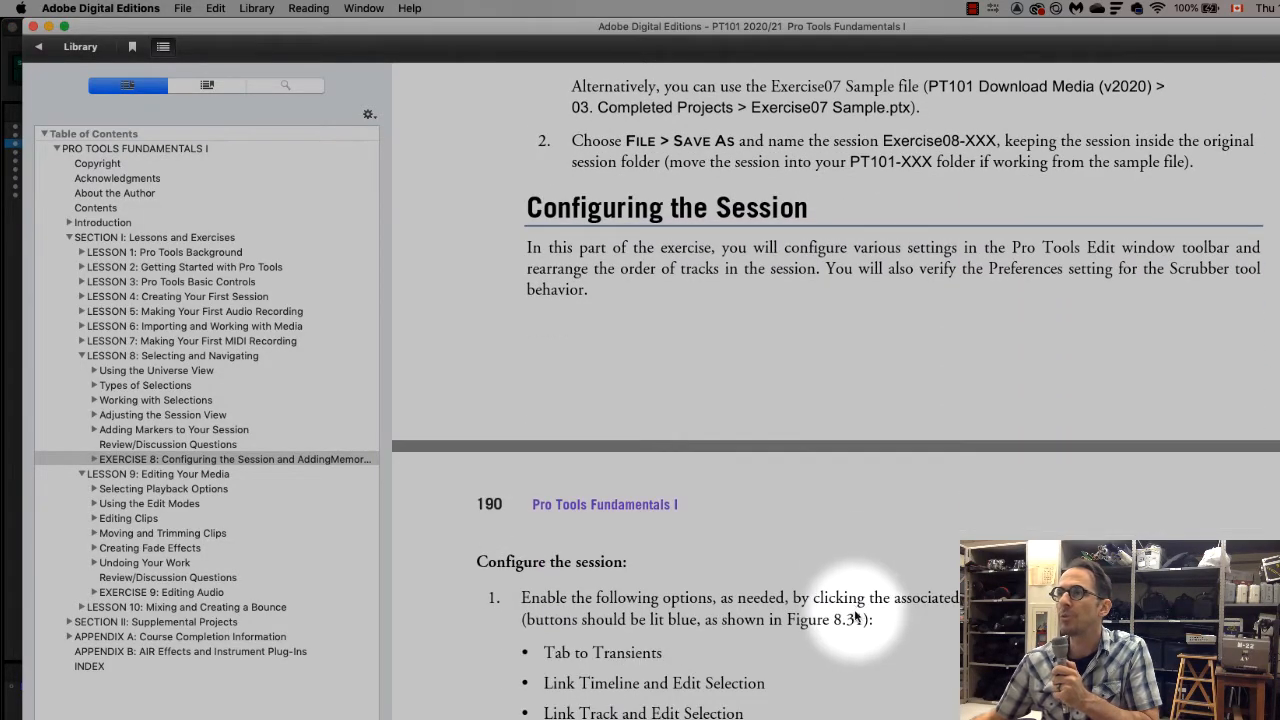
scroll(857, 615, "down", 4)
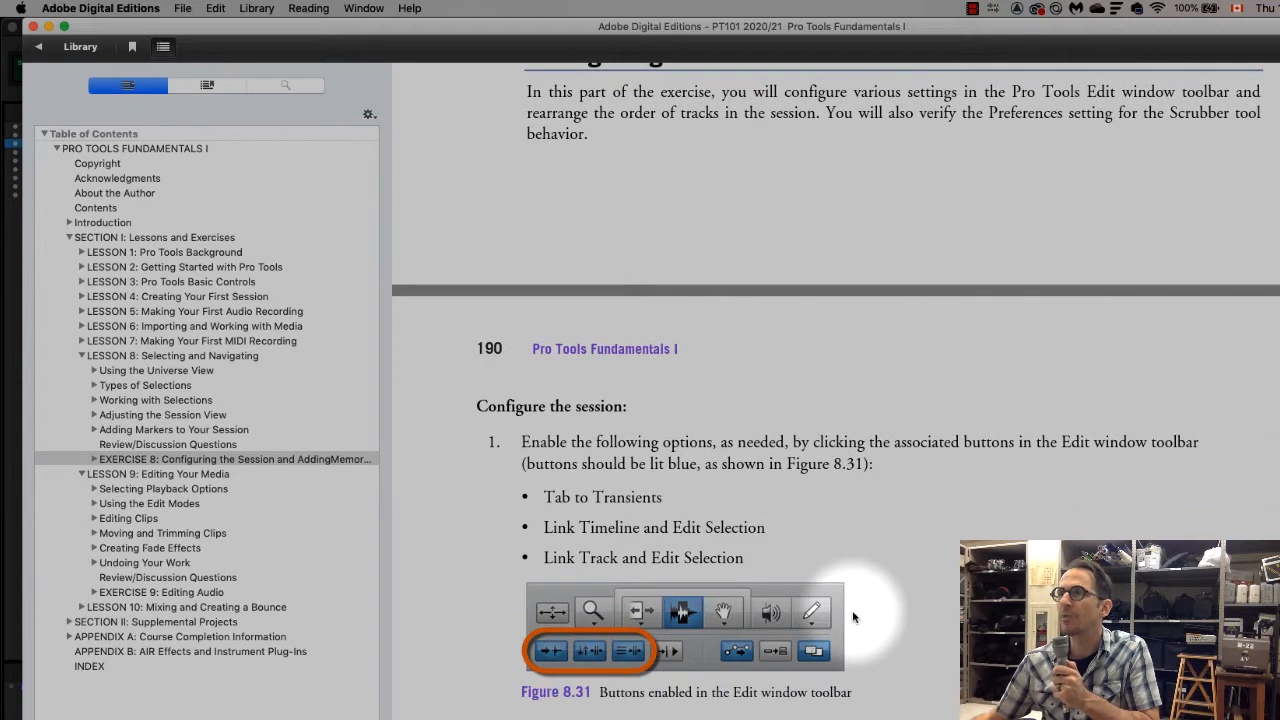
scroll(850, 616, "down", 2)
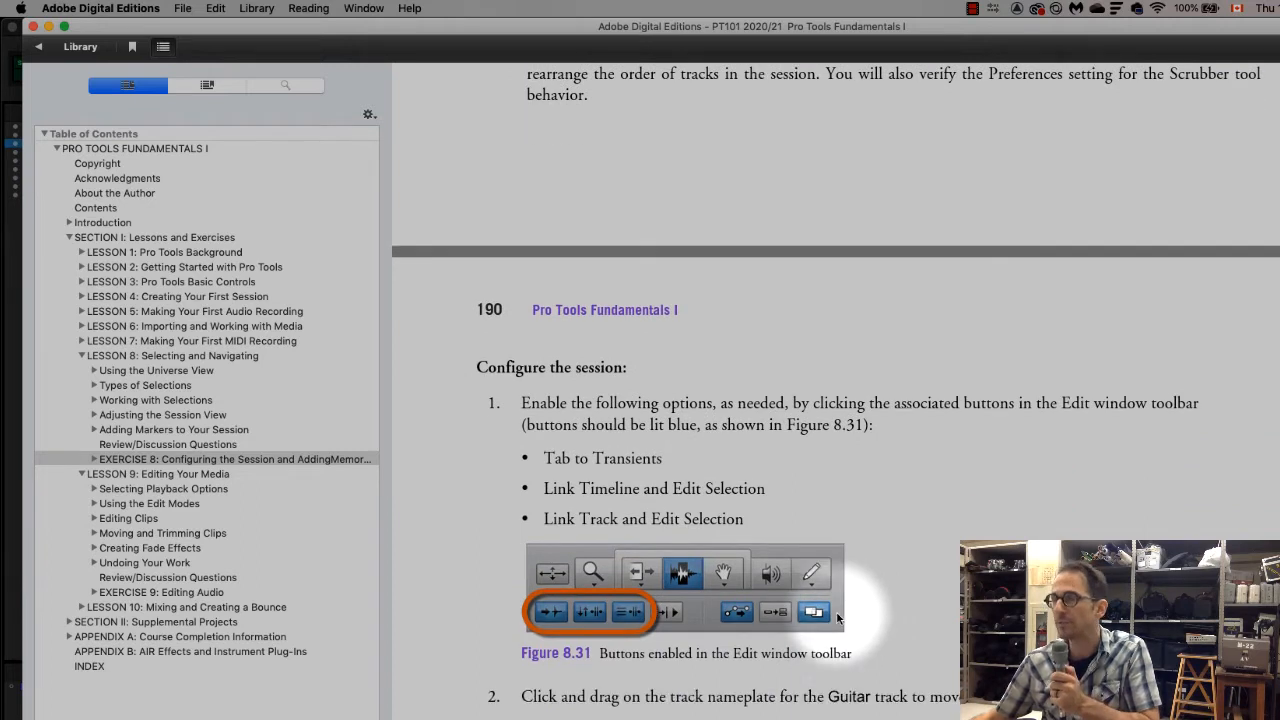
scroll(838, 617, "up", 1)
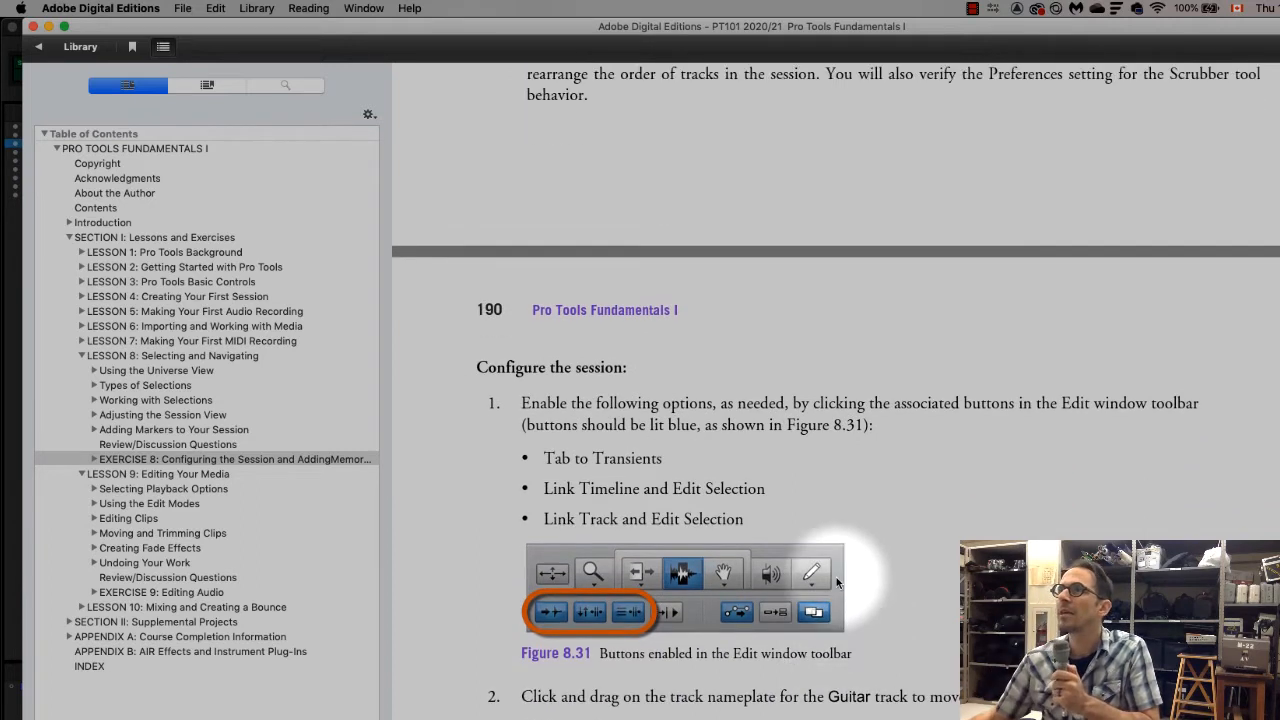
scroll(838, 617, "down", 6)
Read which Edit window toolbar options the exercise requires, from Tab to Transients to Link Track and Edit Selection
left_click_drag(320, 148, 803, 198)
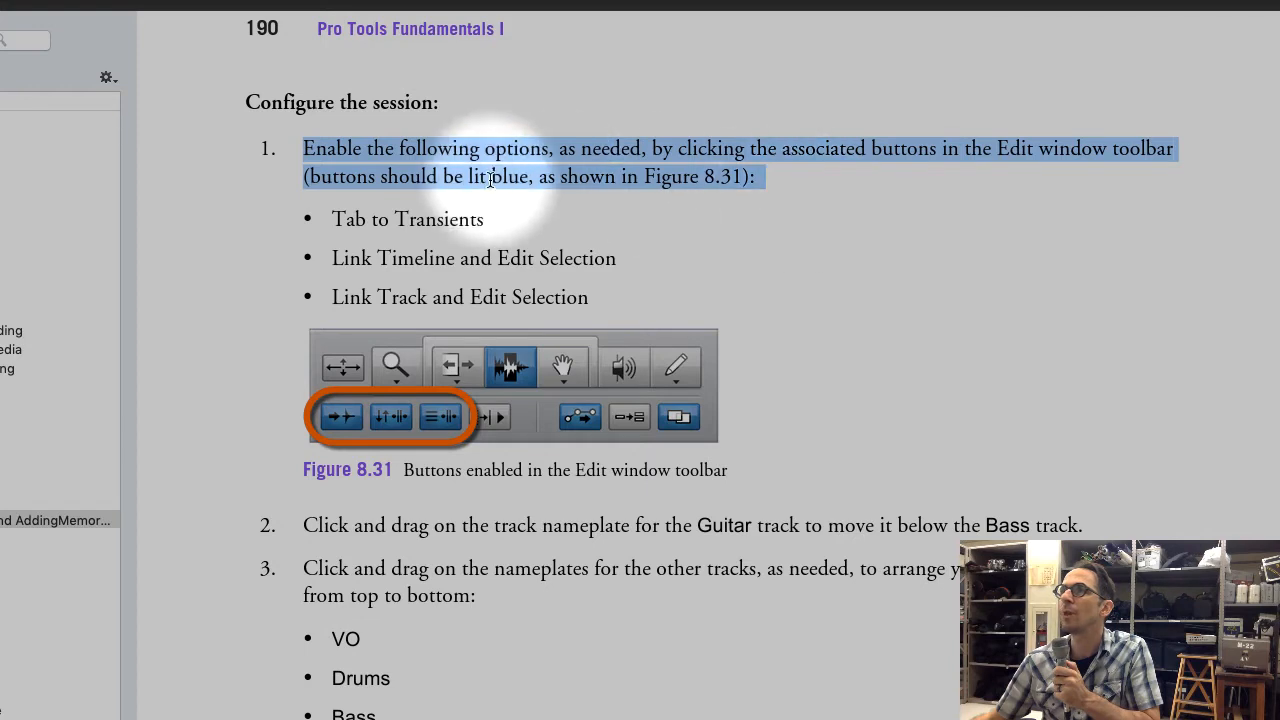
left_click_drag(332, 219, 485, 220)
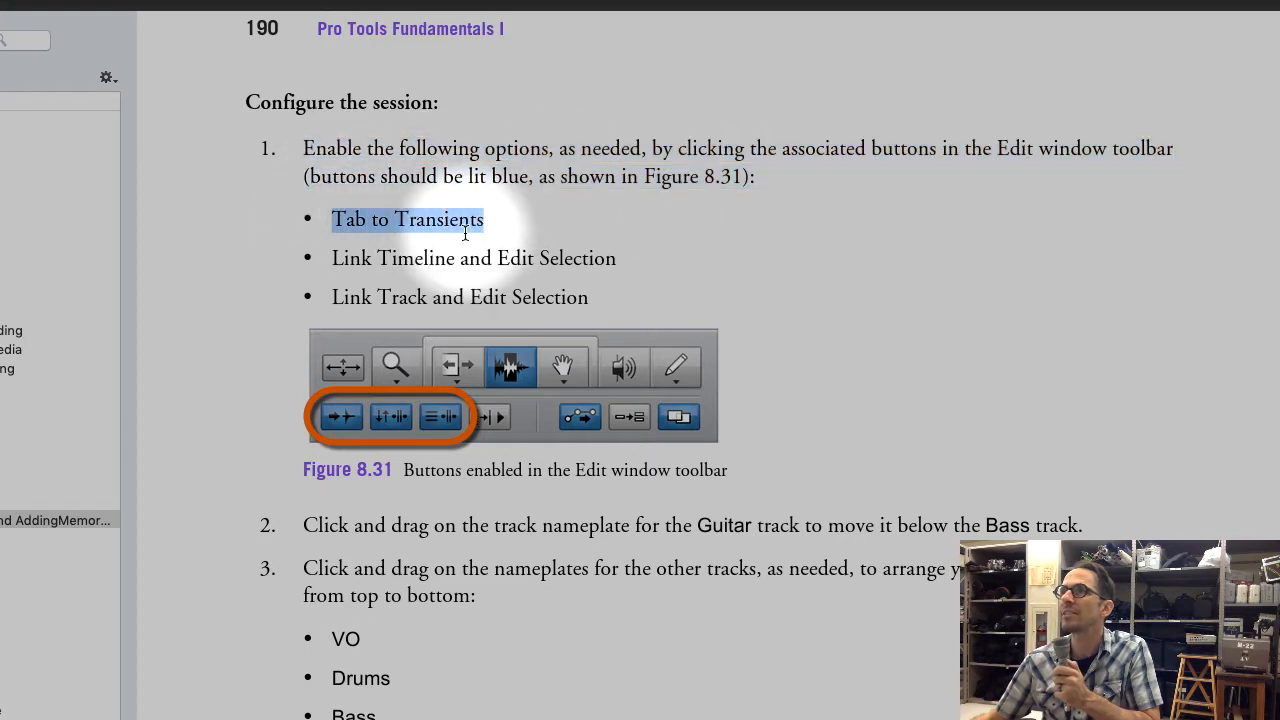
left_click_drag(332, 258, 623, 259)
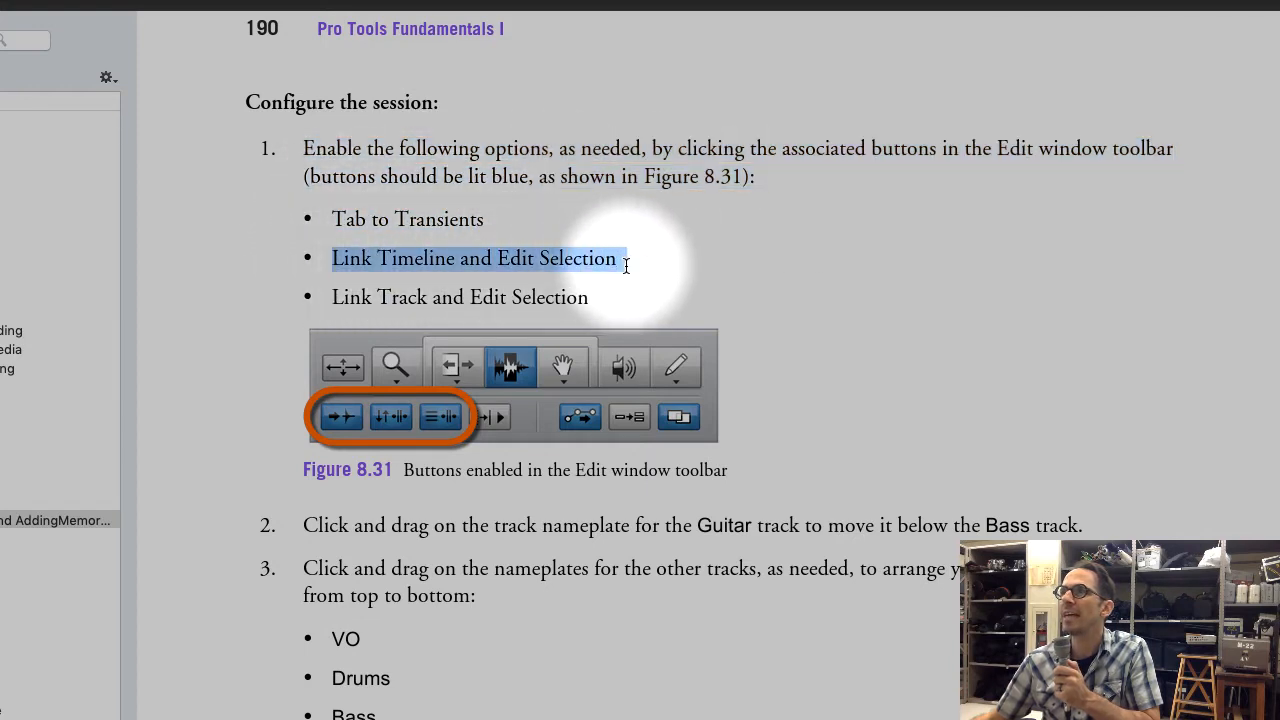
left_click_drag(332, 297, 583, 298)
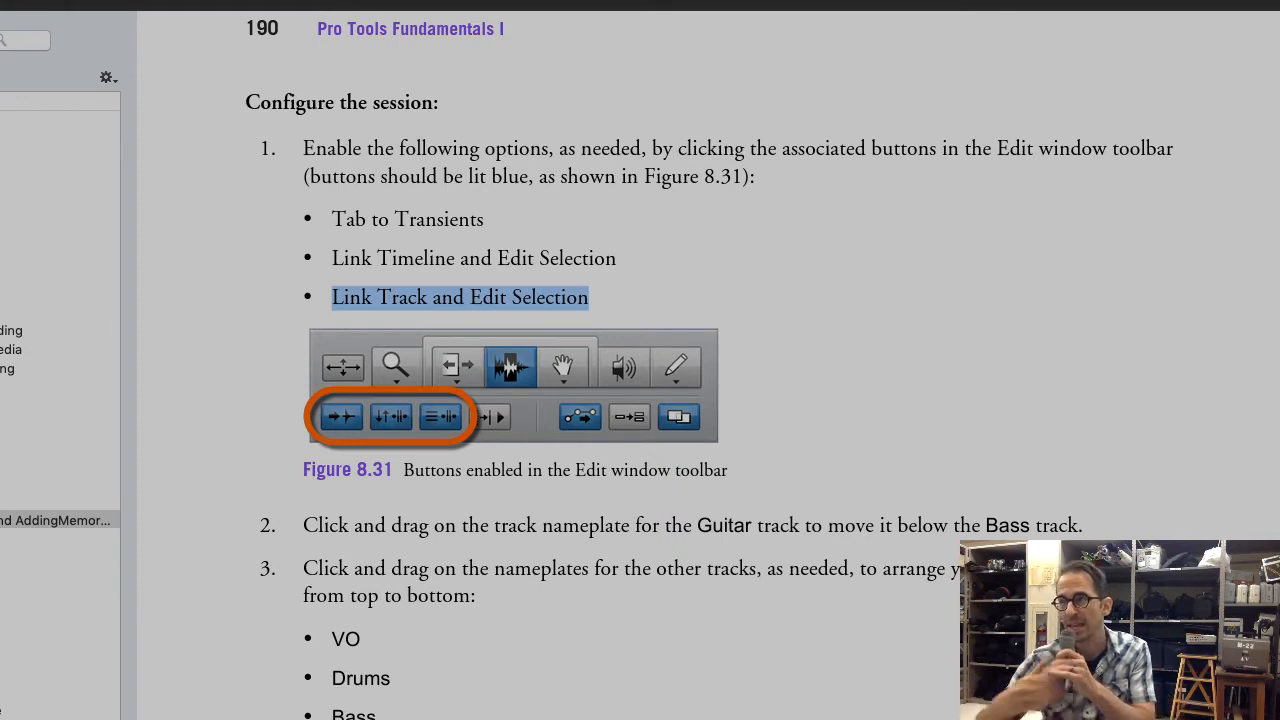
left_click_drag(330, 220, 616, 301)
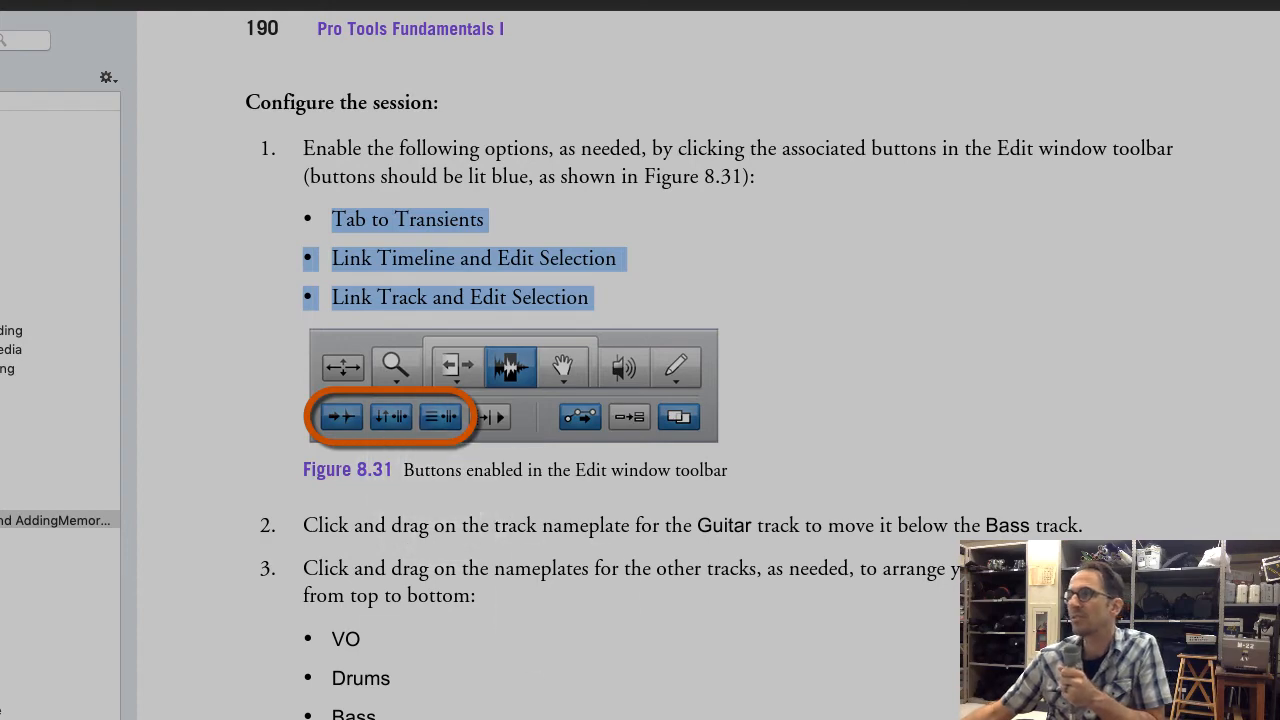
scroll(720, 365, "down", 8)
scroll(720, 365, "up", 5)
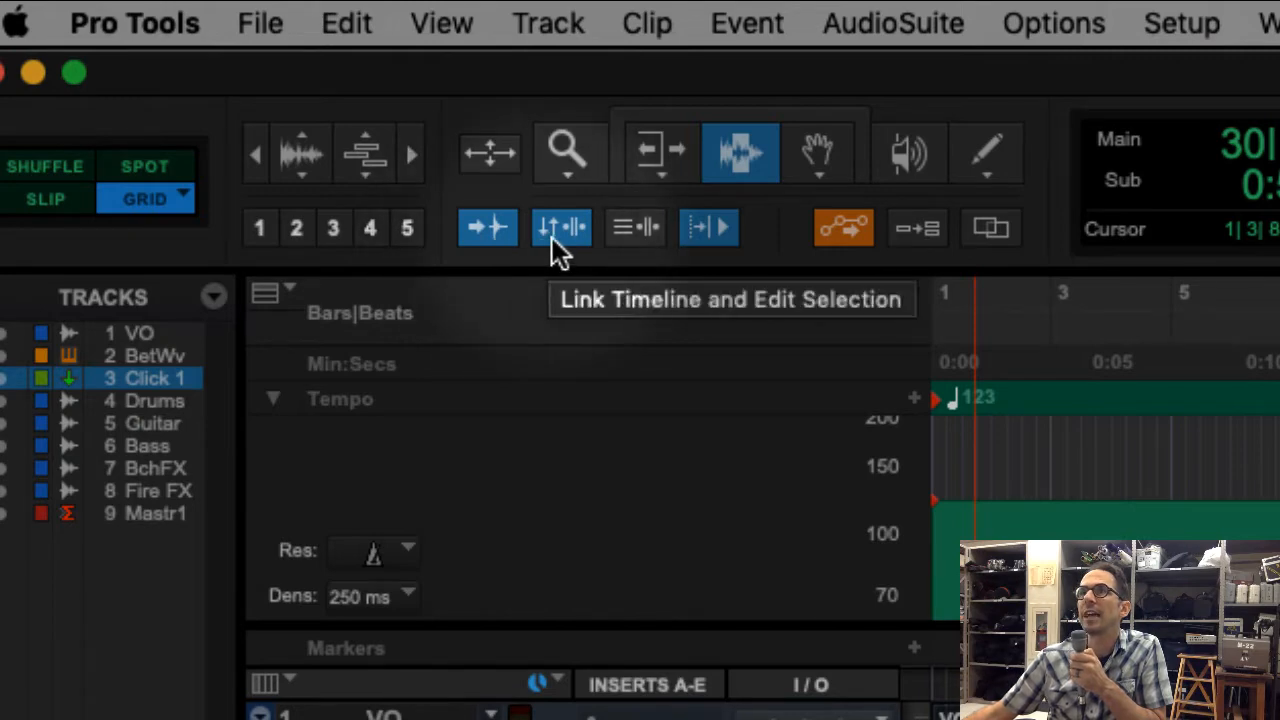
Enable Link Track and Edit Selection and read the exercise's instructions for reordering the tracks
left_click(627, 231)
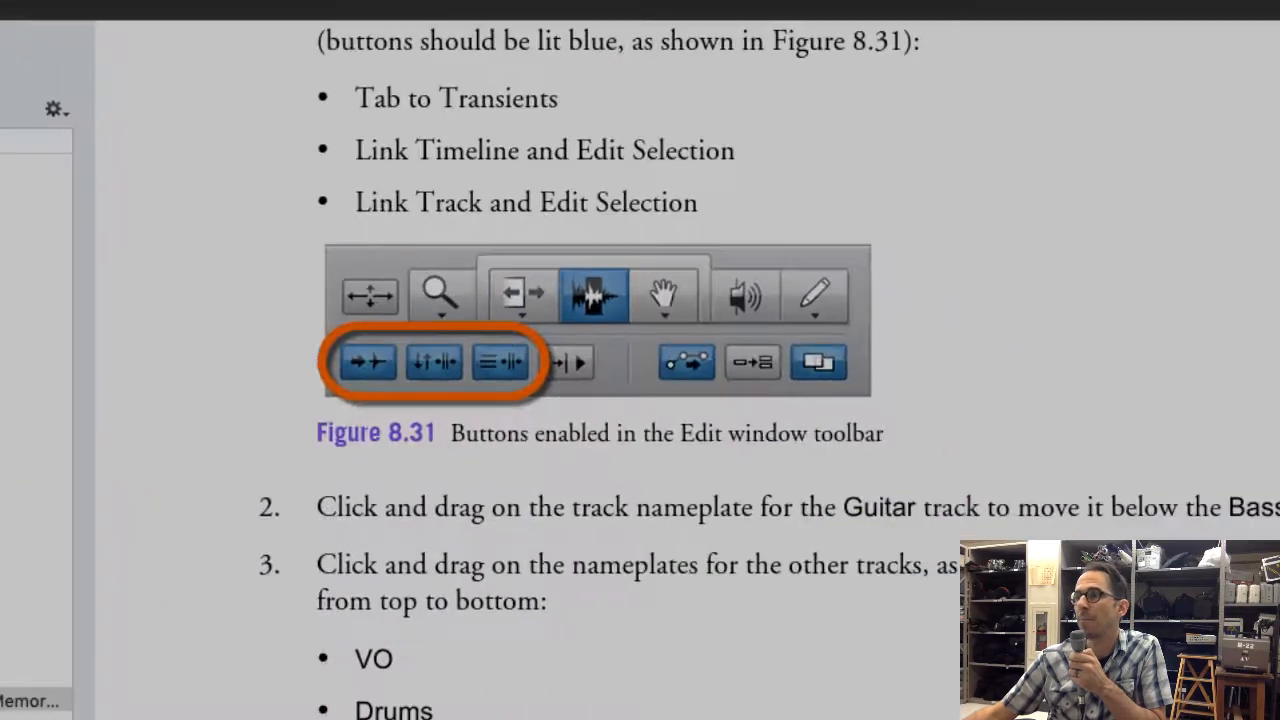
scroll(863, 694, "down", 5)
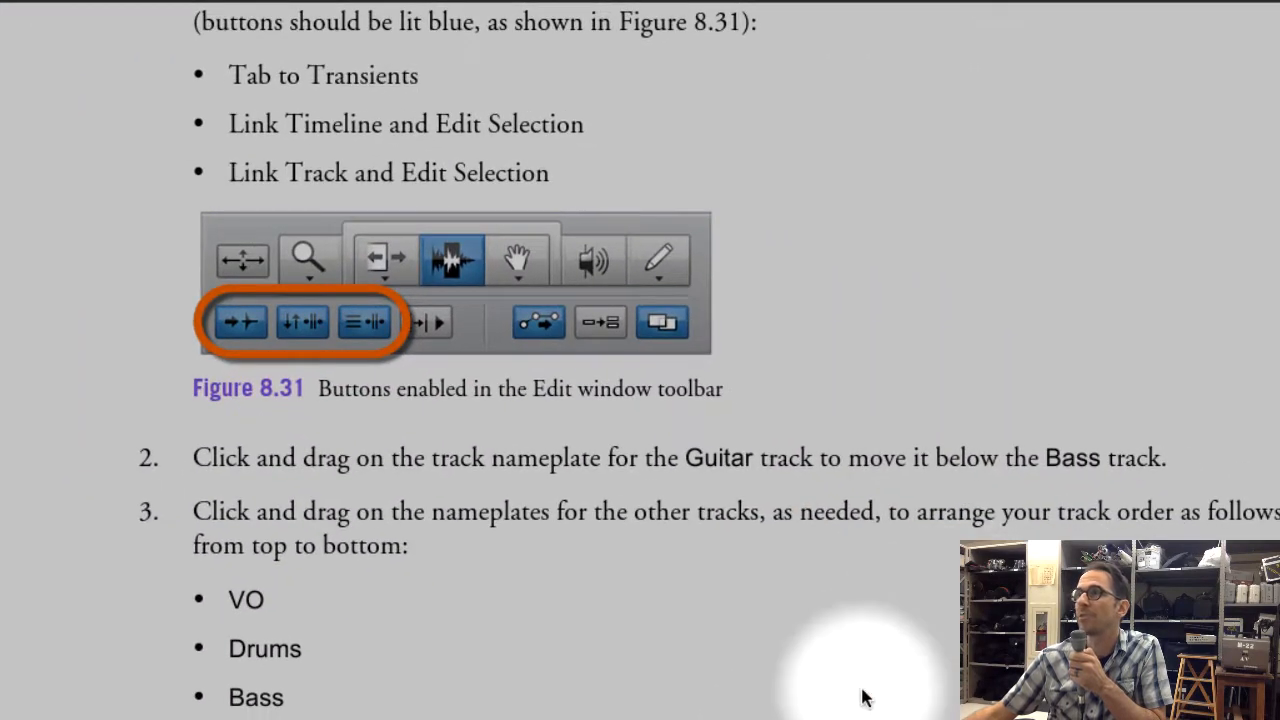
scroll(625, 663, "down", 2)
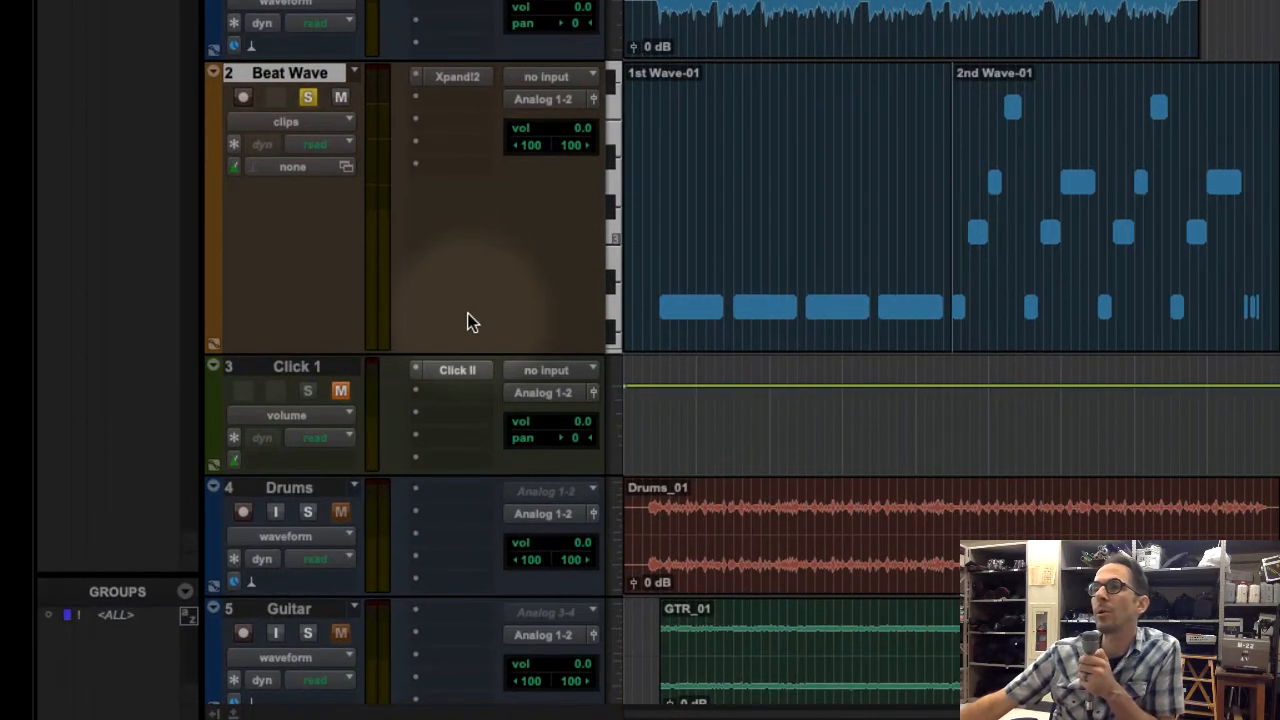
Move the Guitar track directly below the Bass track in the Edit window
scroll(466, 318, "down", 4)
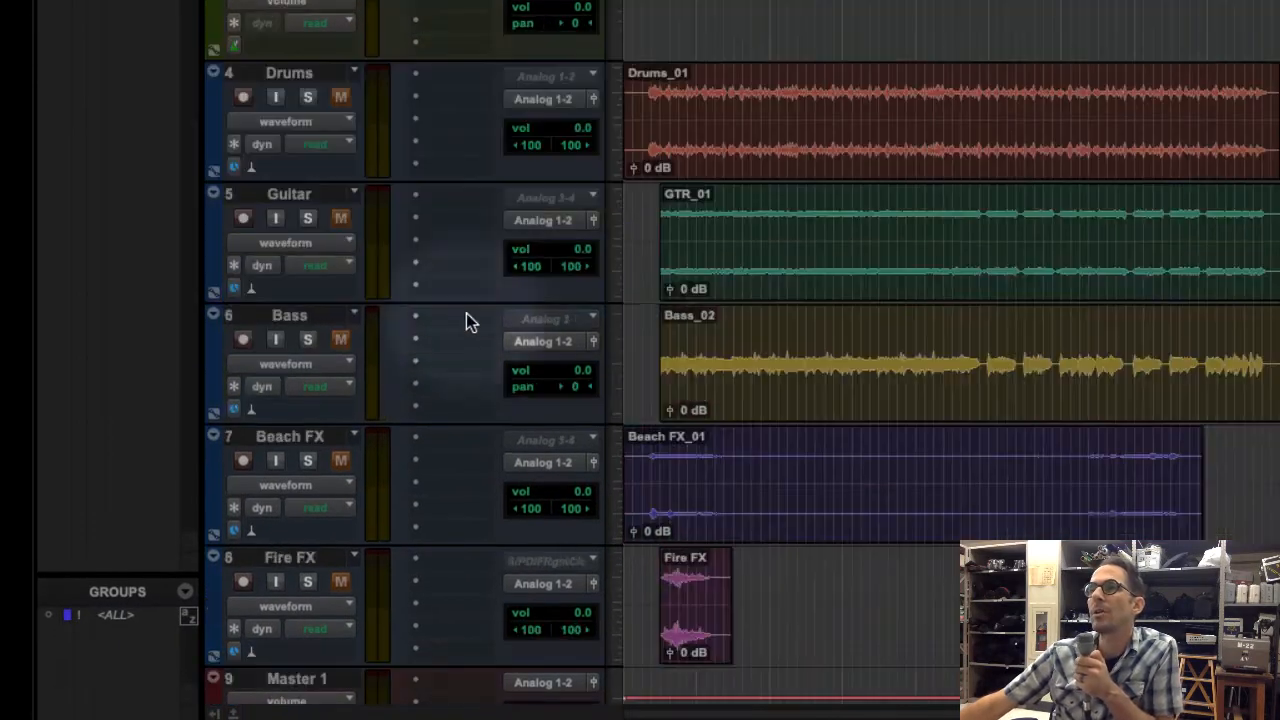
scroll(466, 318, "down", 1)
left_click(300, 72)
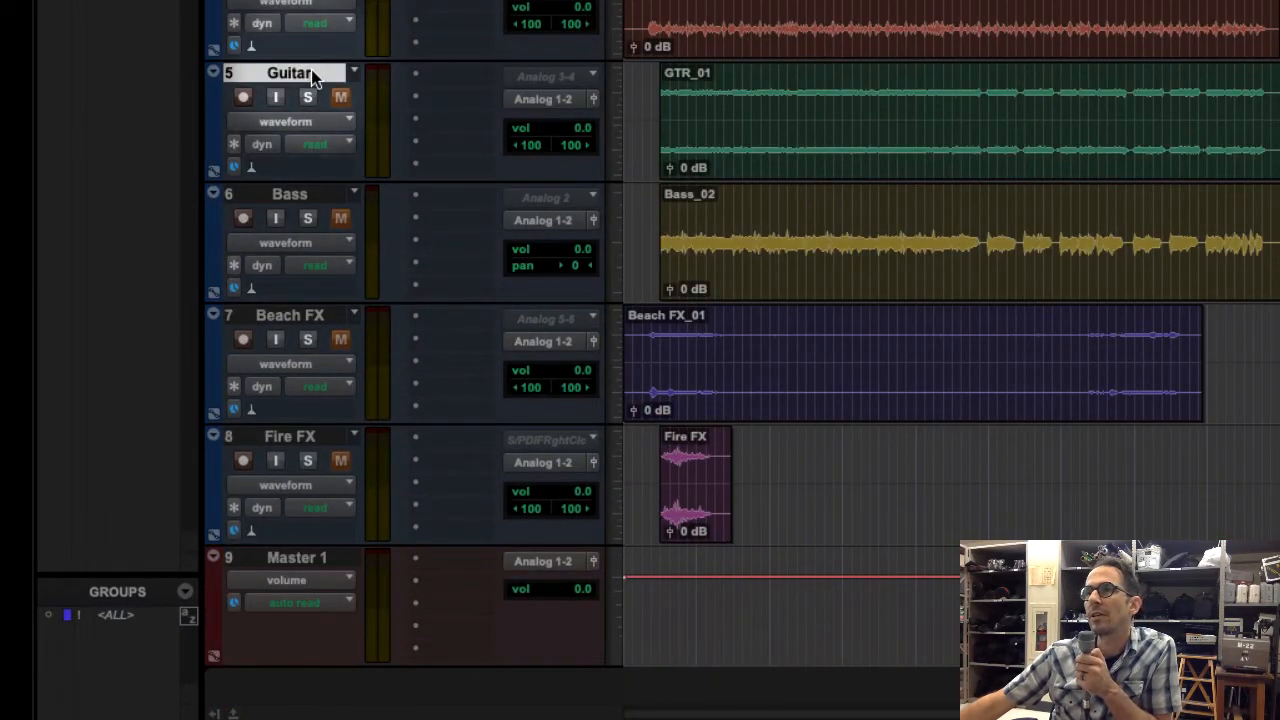
left_click_drag(311, 73, 341, 304)
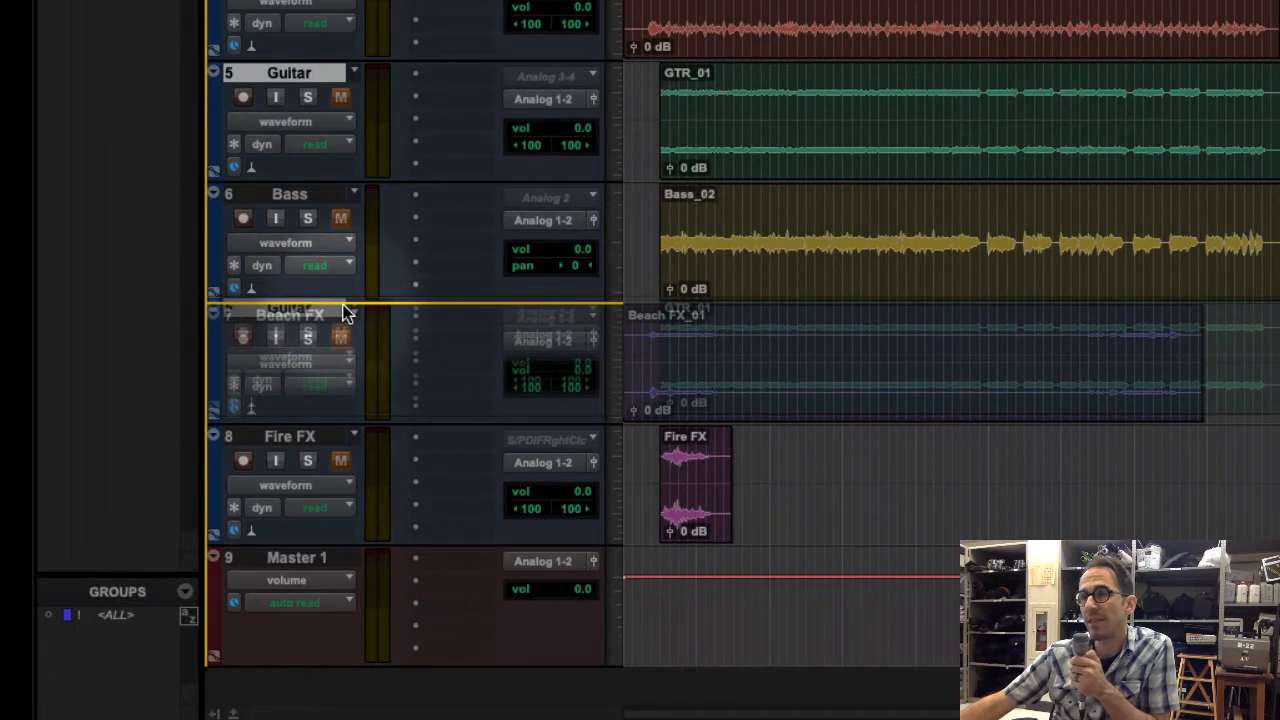
left_click_drag(343, 313, 355, 304)
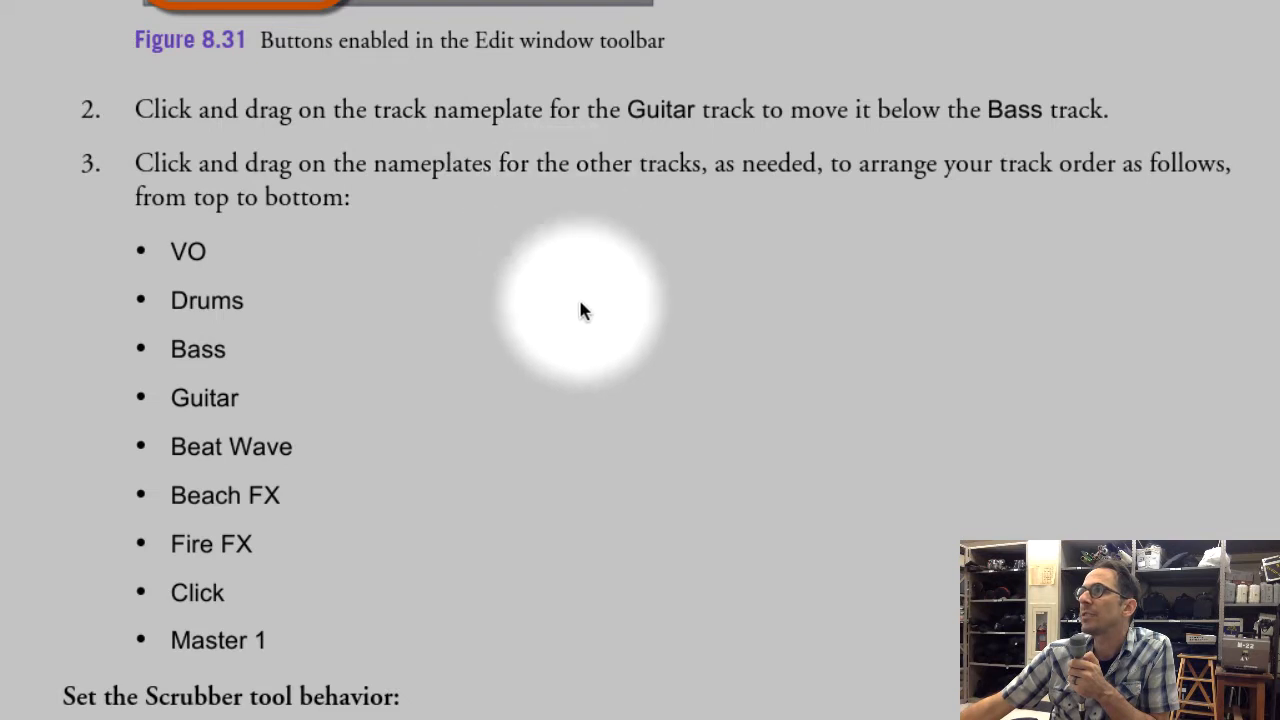
Check the required track order, reduce the Beat Wave track's height and move the Drums track directly below VO
left_click_drag(171, 249, 348, 634)
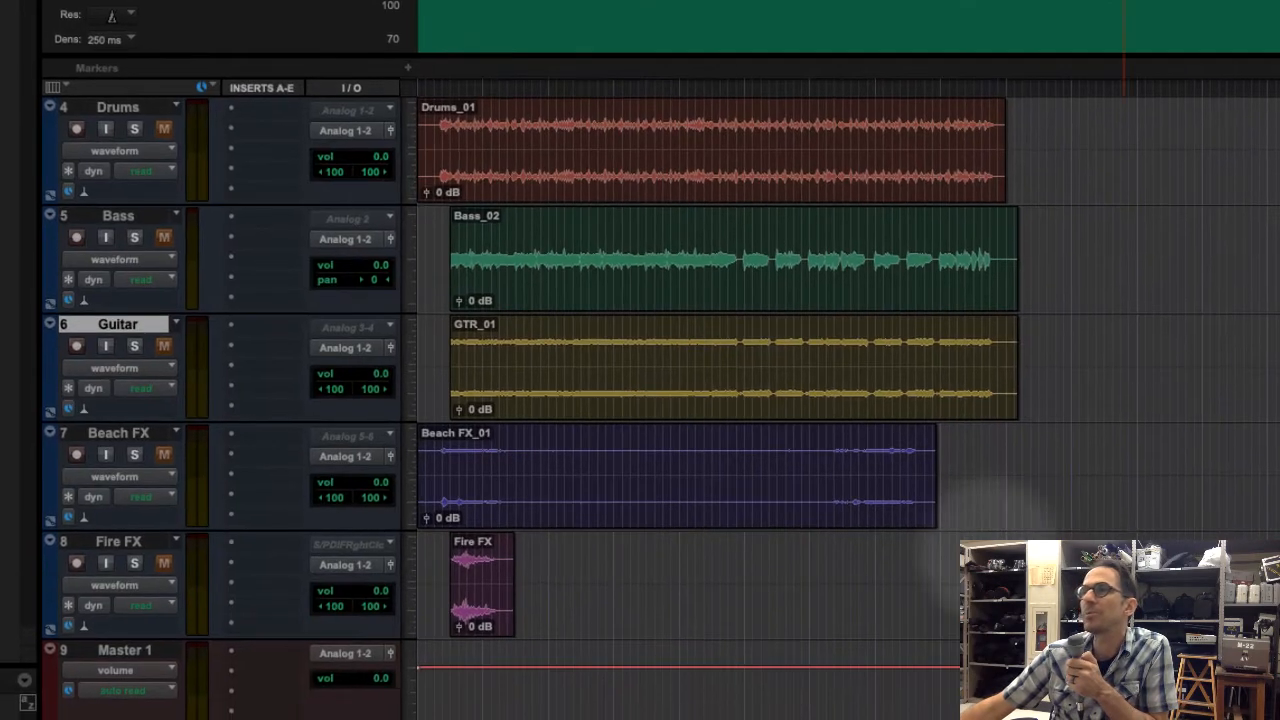
scroll(178, 332, "up", 5)
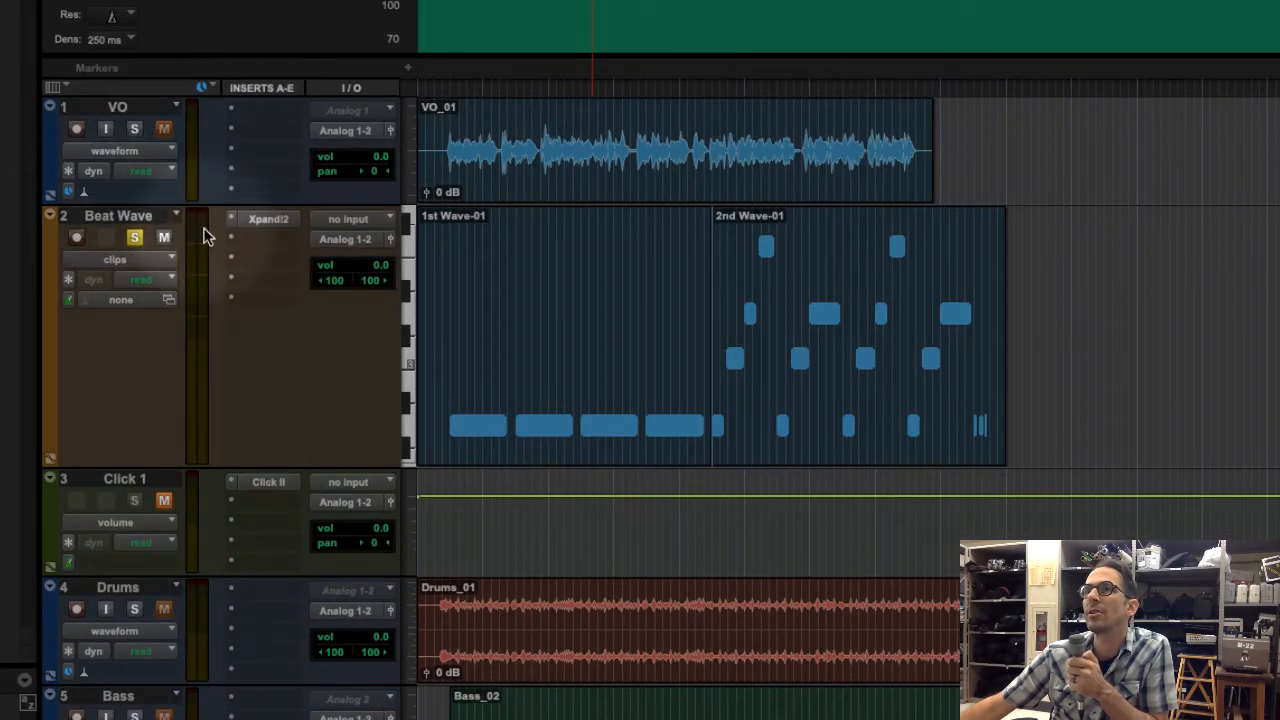
left_click(177, 217)
left_click(239, 304)
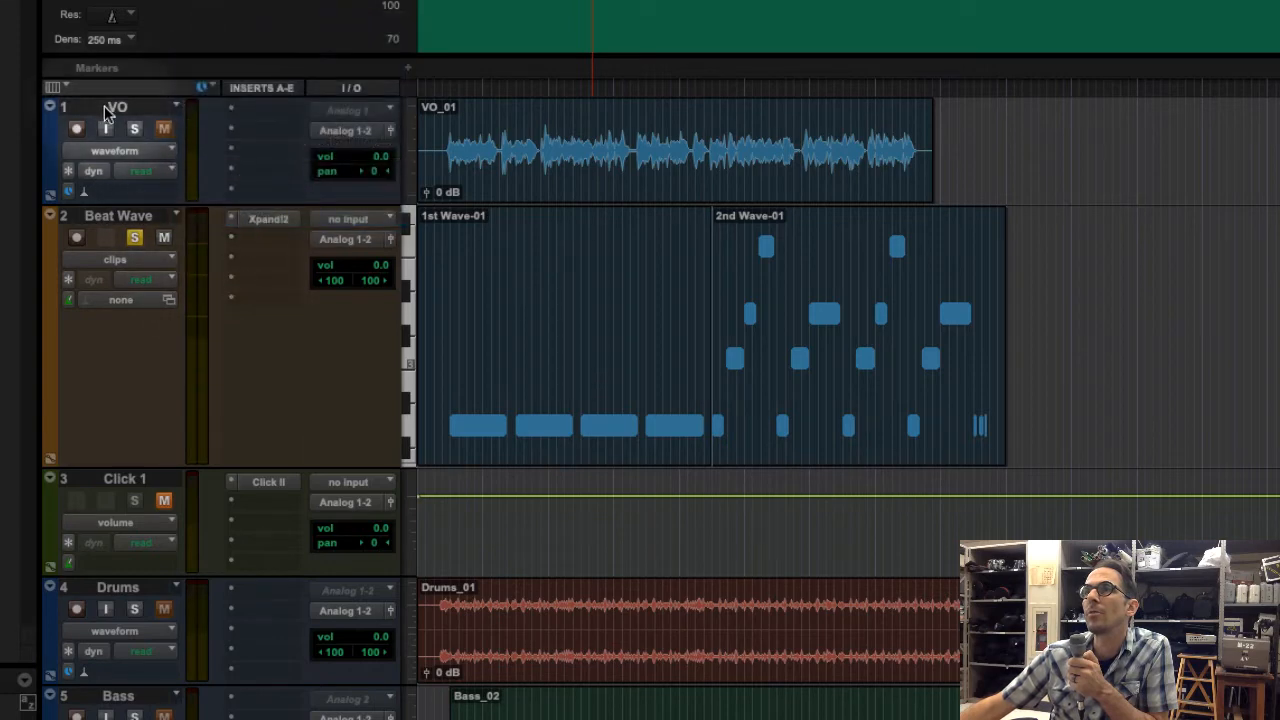
left_click_drag(162, 466, 116, 356)
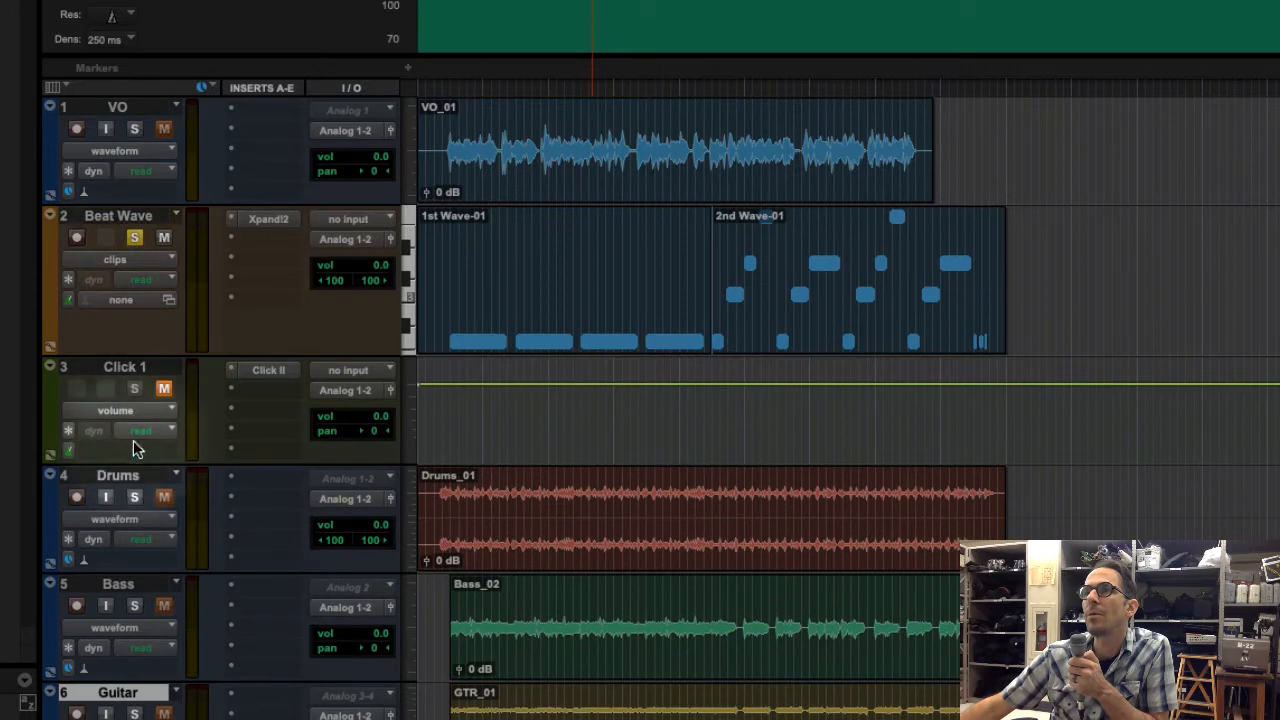
left_click_drag(135, 478, 154, 215)
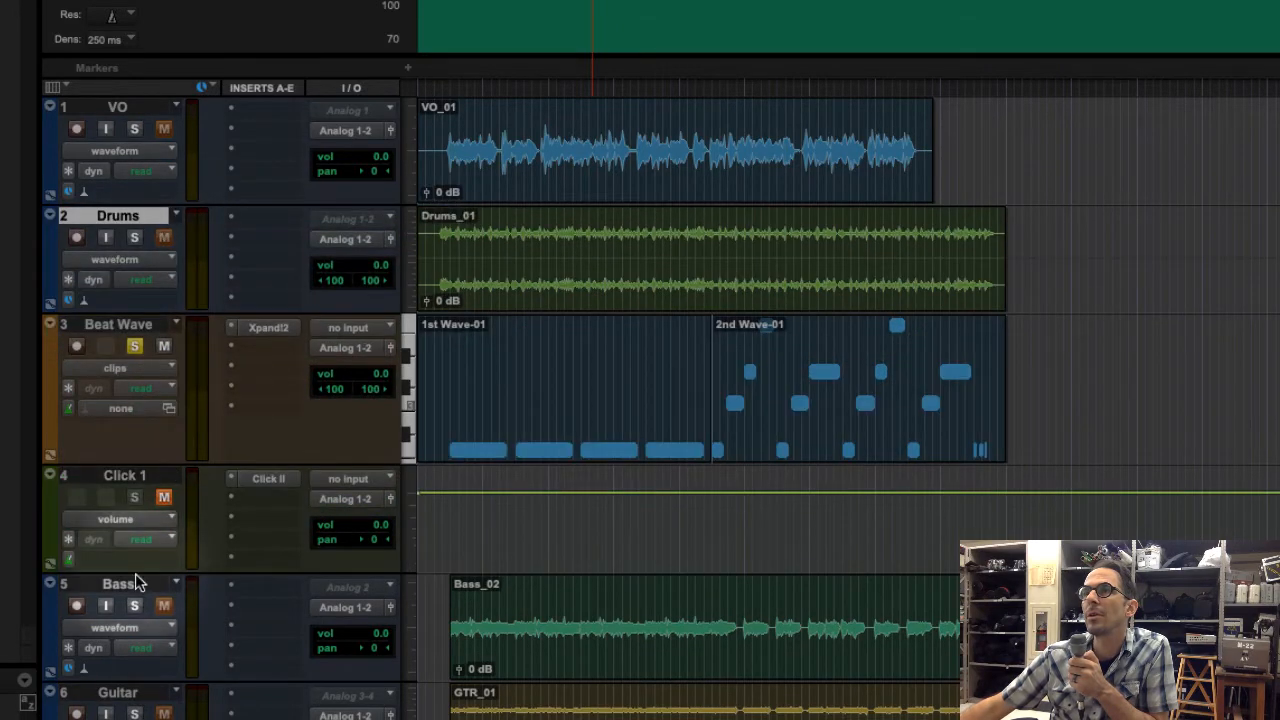
Move the Bass track directly below Drums and the Guitar track directly below Bass
left_click_drag(133, 578, 160, 339)
left_click(143, 694)
left_click_drag(145, 697, 140, 438)
Move the Beach FX and Fire FX tracks above Click 1 so that Click 1 and Master 1 come last
scroll(213, 497, "down", 5)
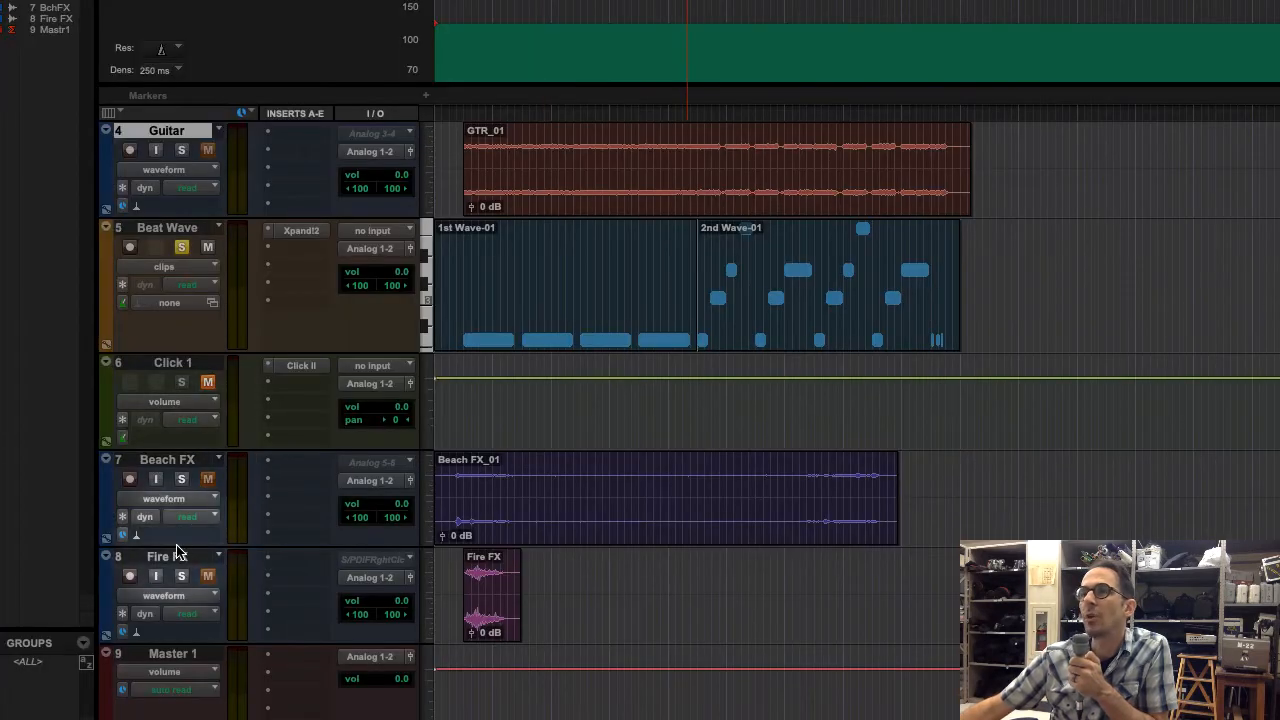
left_click_drag(163, 468, 165, 385)
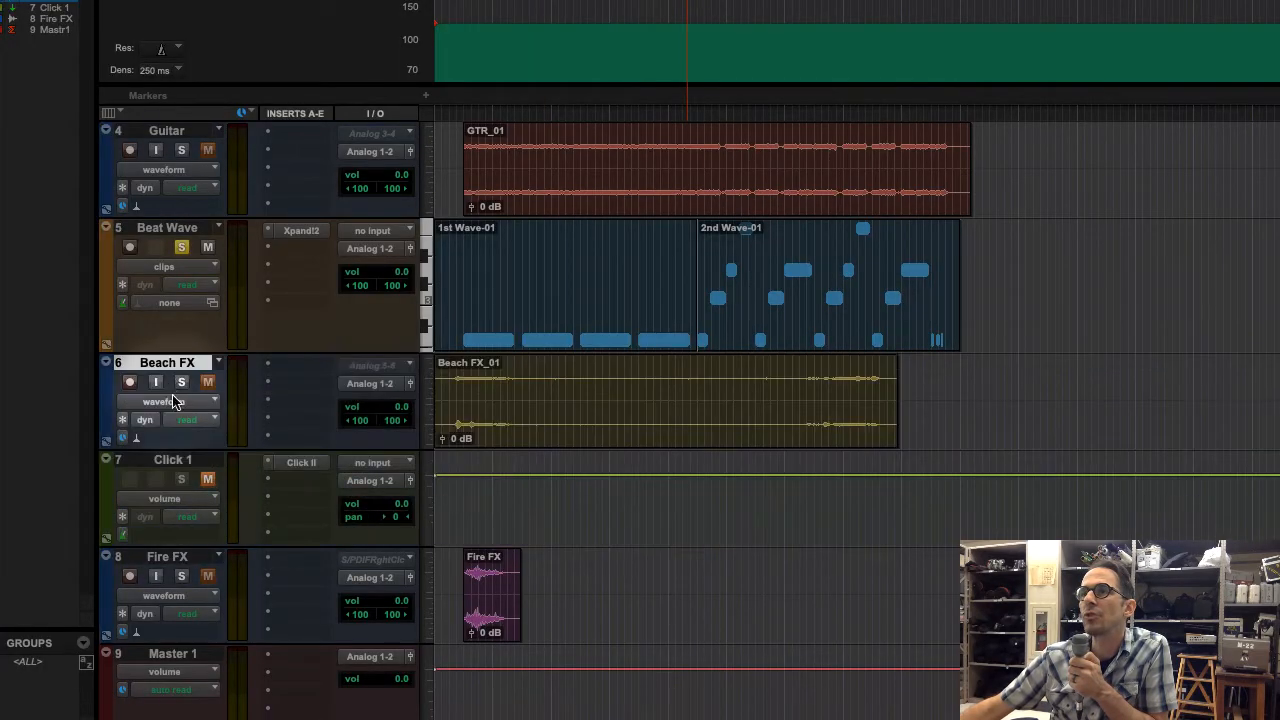
left_click_drag(191, 559, 202, 475)
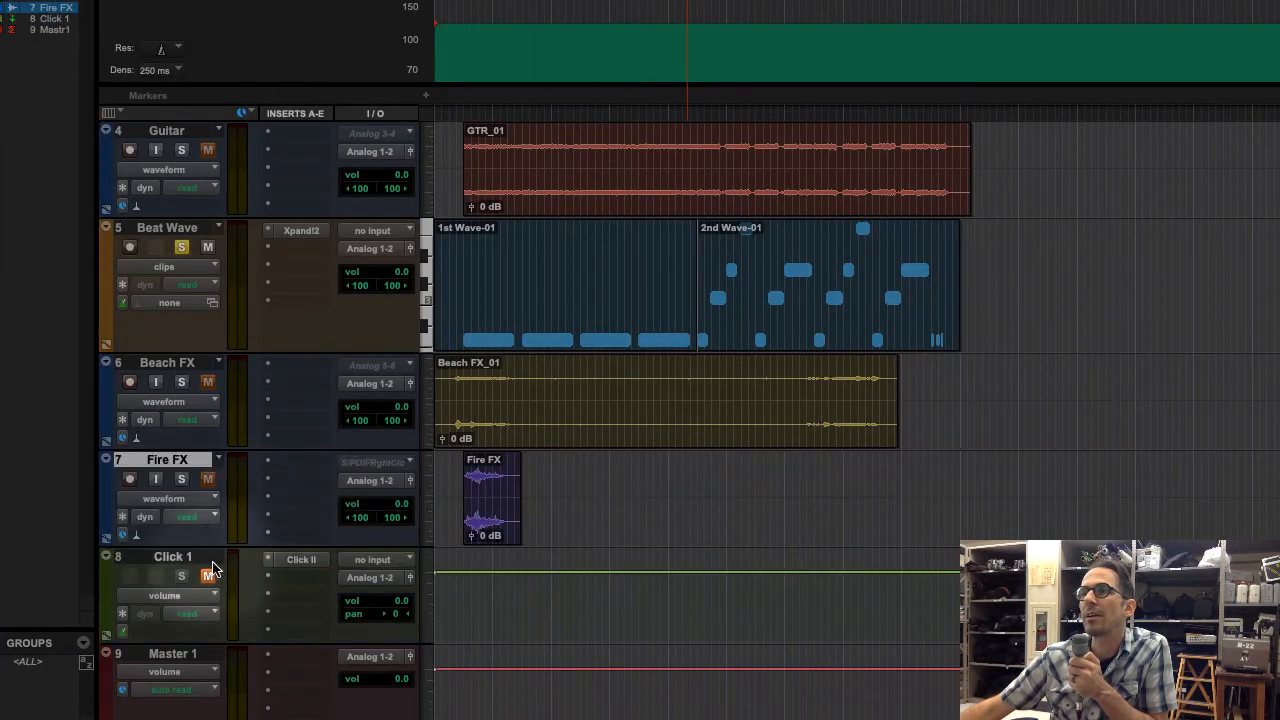
left_click(189, 558)
left_click(187, 655)
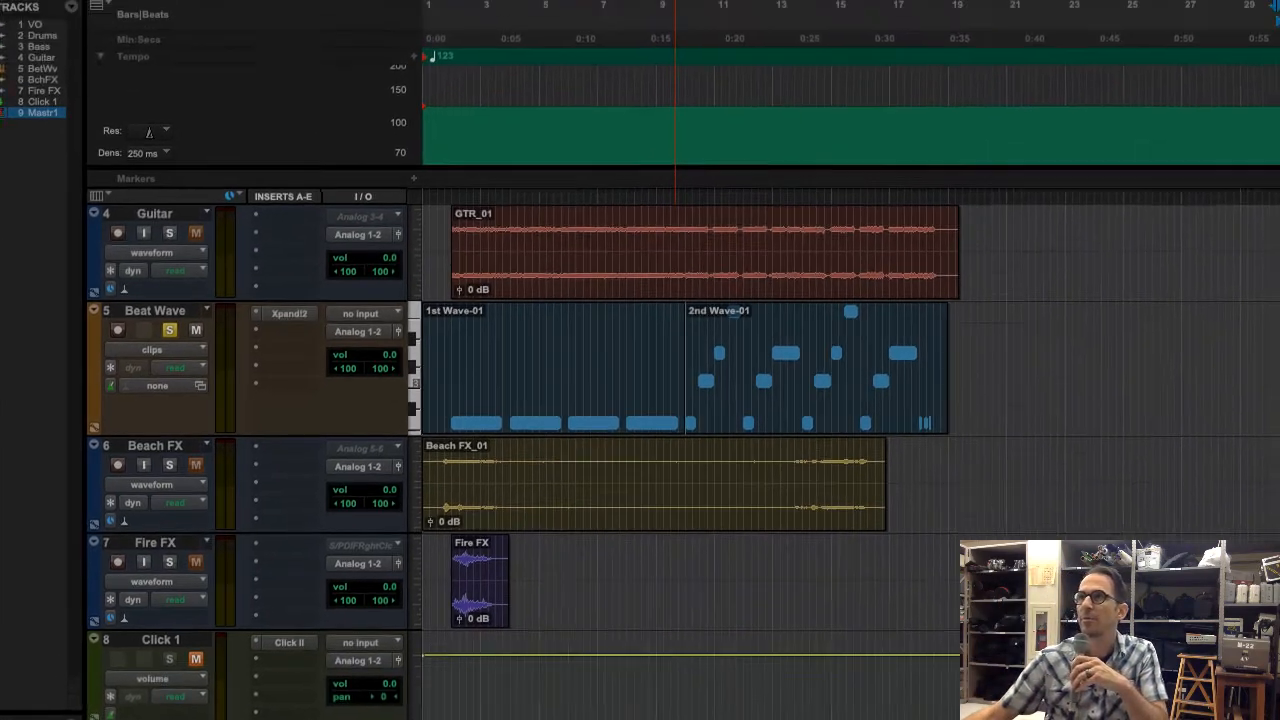
Show the Mix window and check the channel order one by one from VO to Click 1
left_click(590, 10)
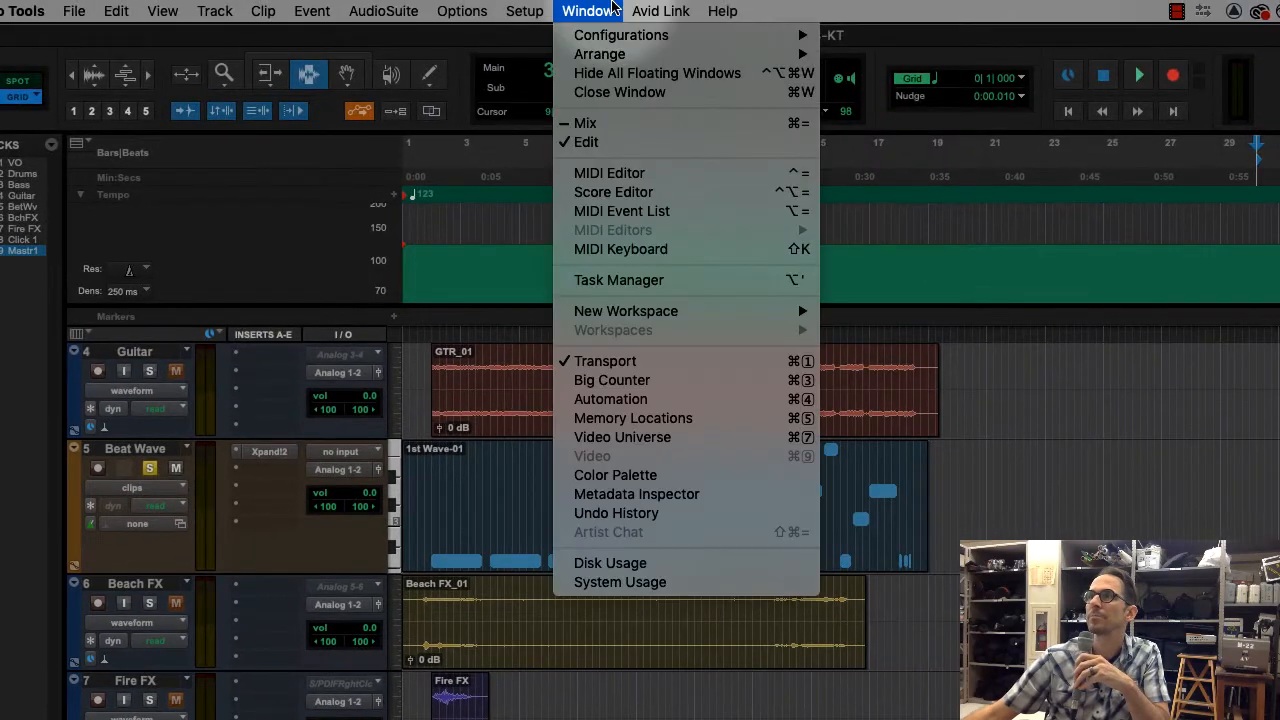
left_click(600, 123)
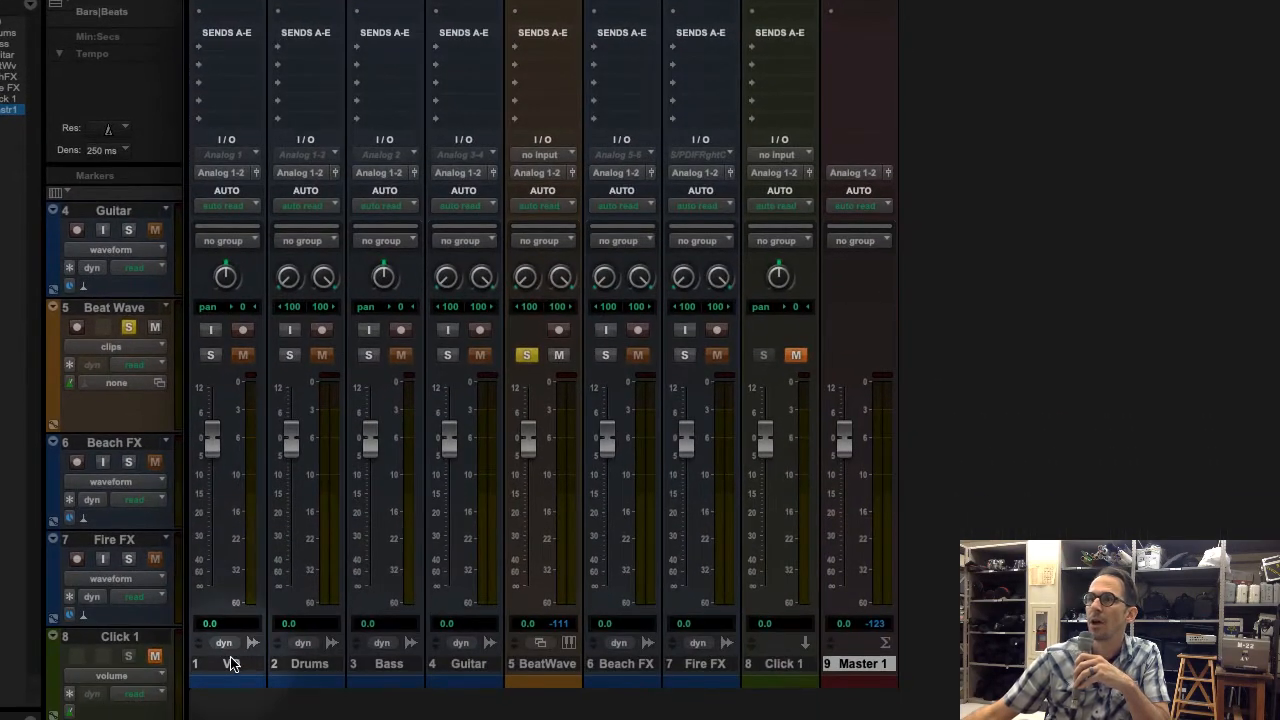
left_click(232, 665)
left_click(311, 667)
left_click(380, 667)
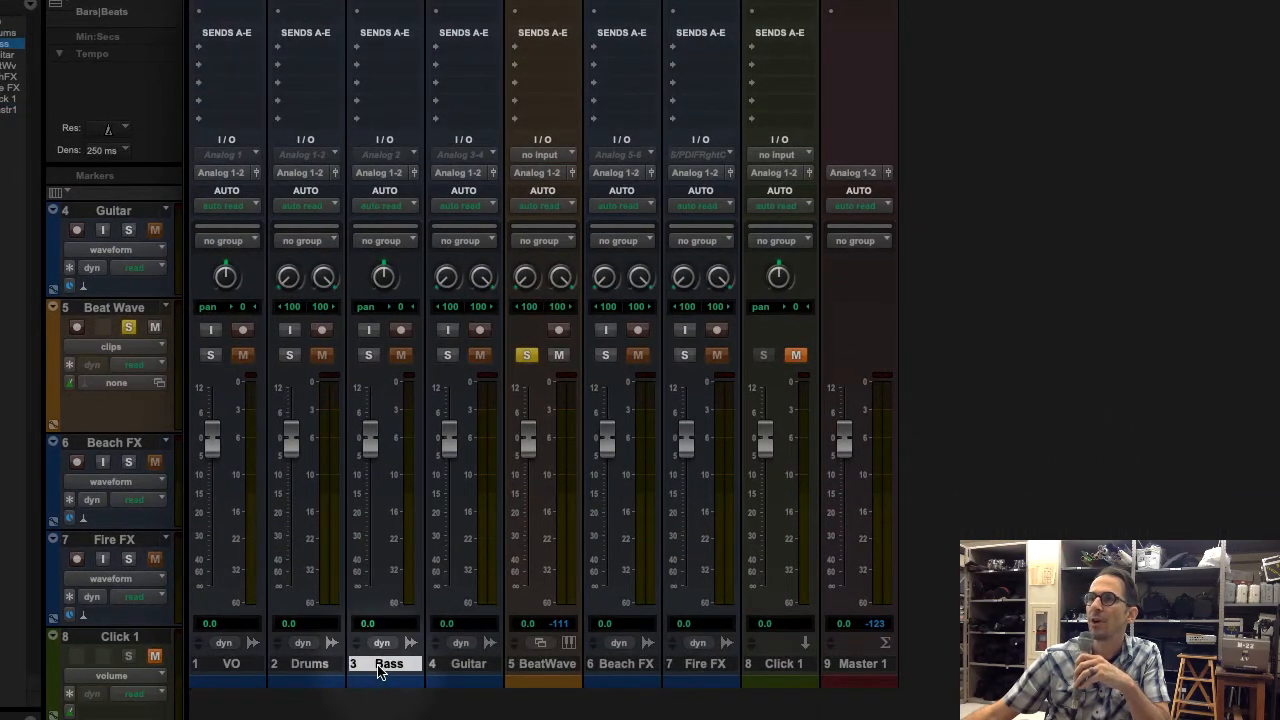
left_click(458, 667)
left_click(530, 667)
left_click(610, 667)
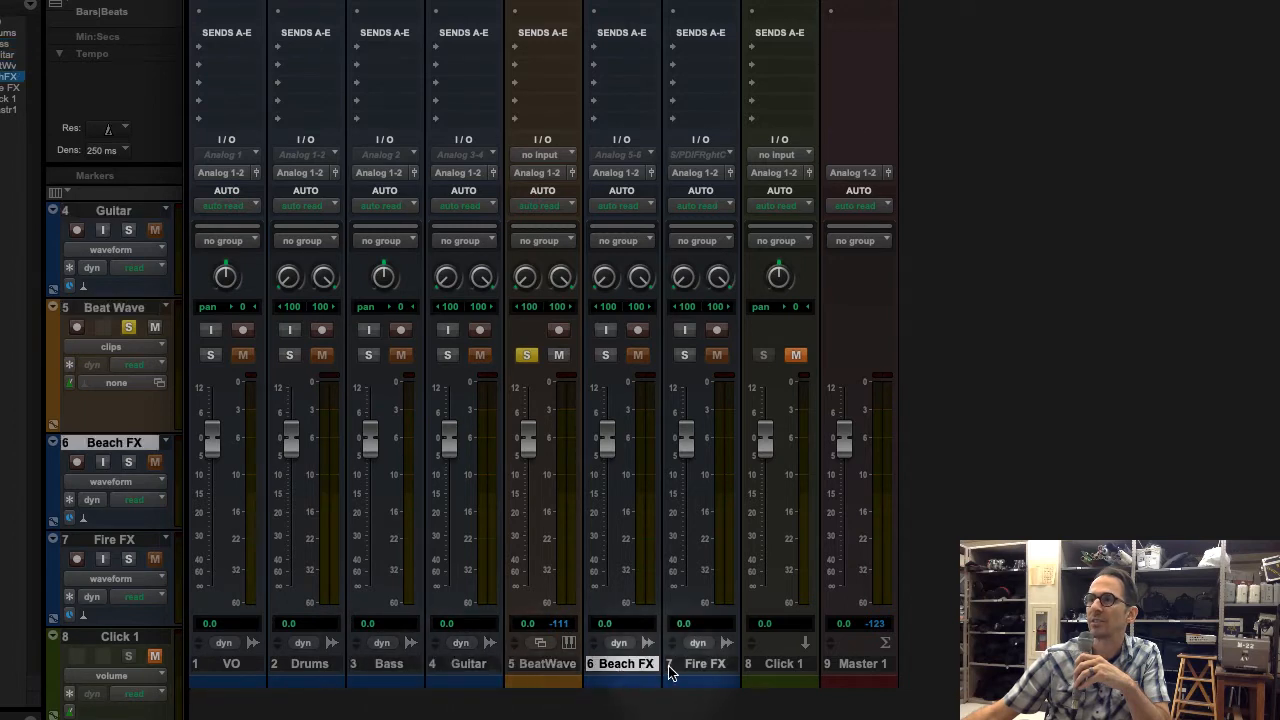
left_click(698, 665)
left_click(780, 665)
Set the faders to about -11.5 dB for VO, -17.4 for Drums, +5.8 for Bass, -11.0 for Guitar and -16.3 for Beat Wave
left_click_drag(213, 437, 222, 487)
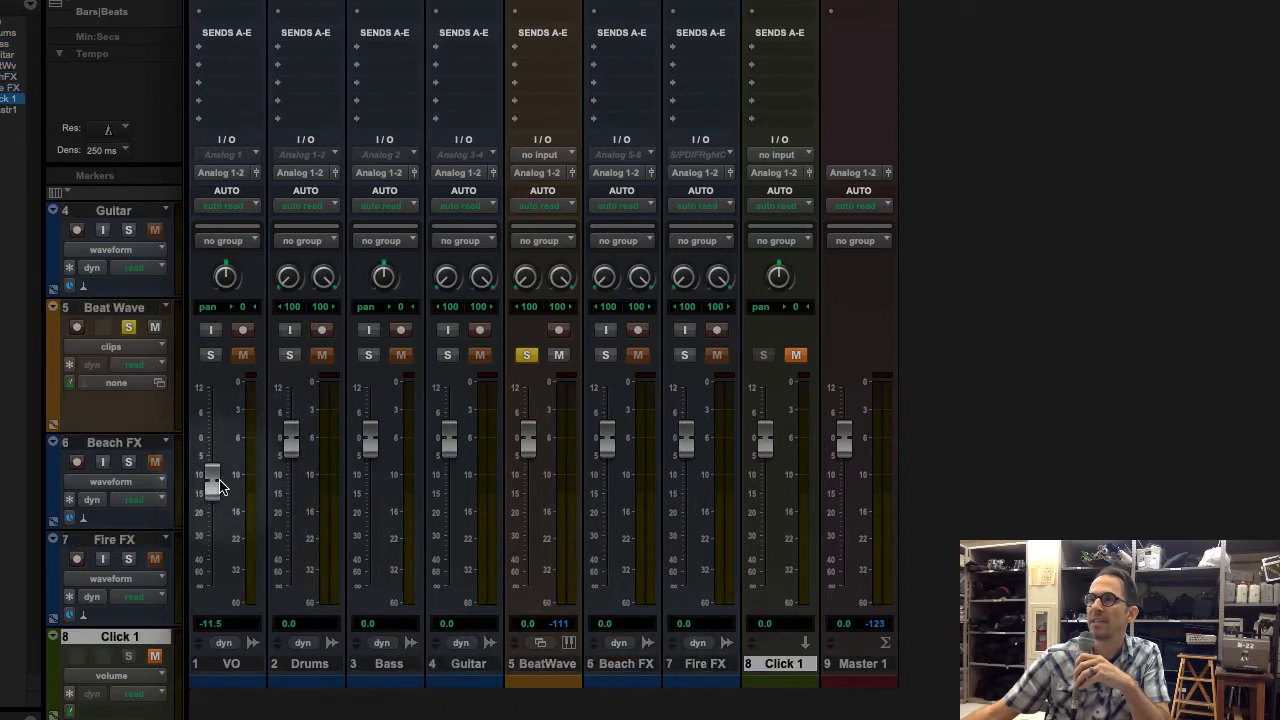
left_click_drag(289, 443, 290, 508)
left_click_drag(366, 434, 369, 412)
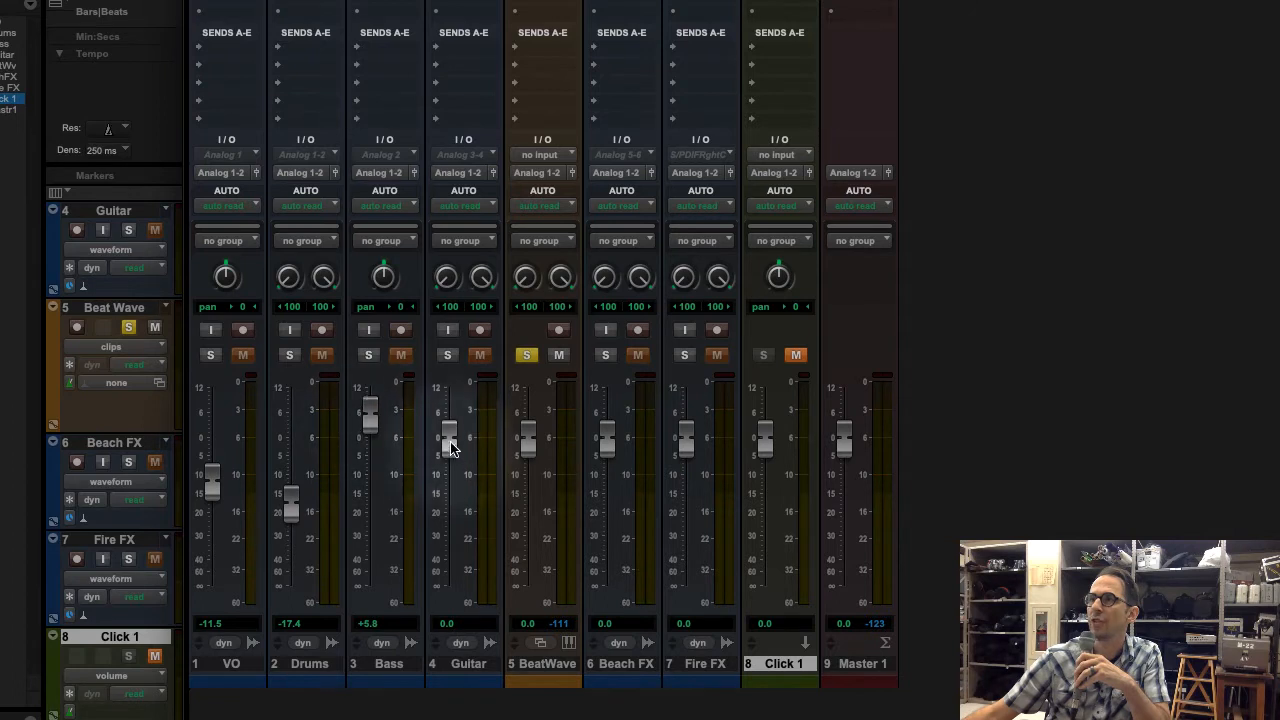
left_click_drag(449, 440, 450, 483)
left_click_drag(527, 440, 528, 497)
Lower the faders to about -7.3 dB for Beach FX, -6.2 for Fire FX, -12.9 for Click 1 and -11.0 for Master 1
left_click_drag(607, 440, 608, 468)
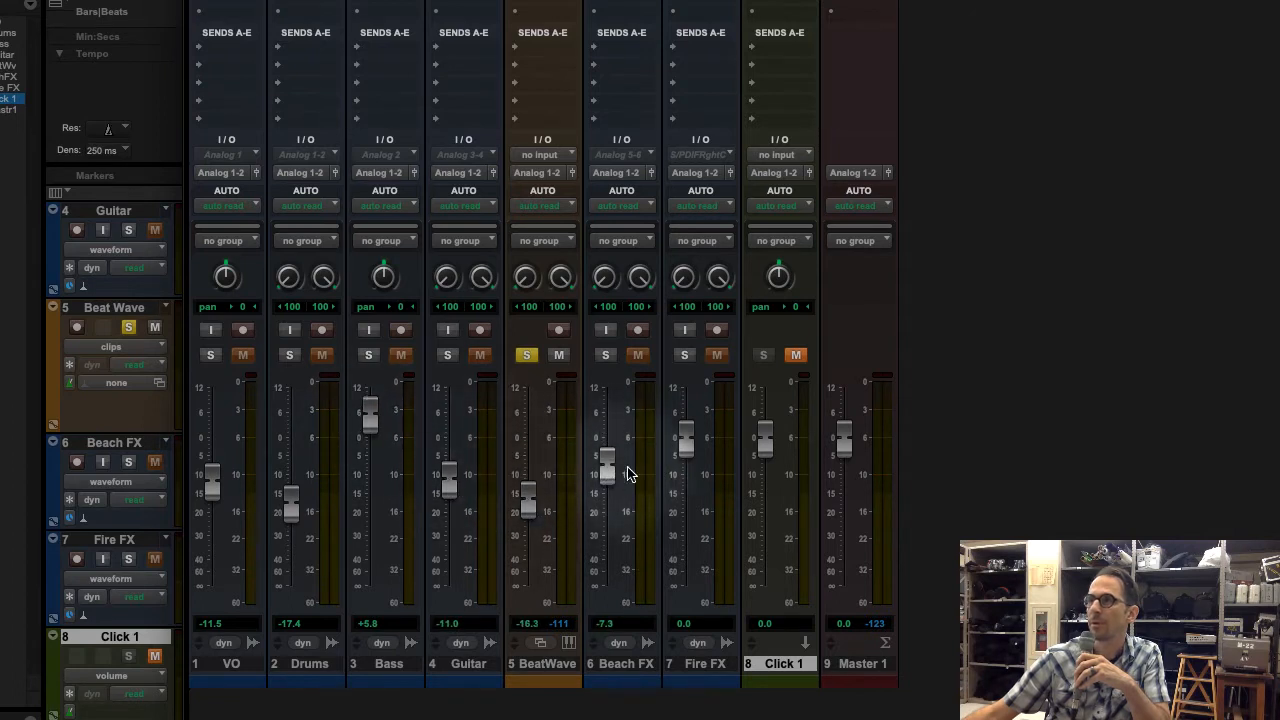
left_click_drag(686, 443, 687, 463)
left_click_drag(762, 443, 767, 489)
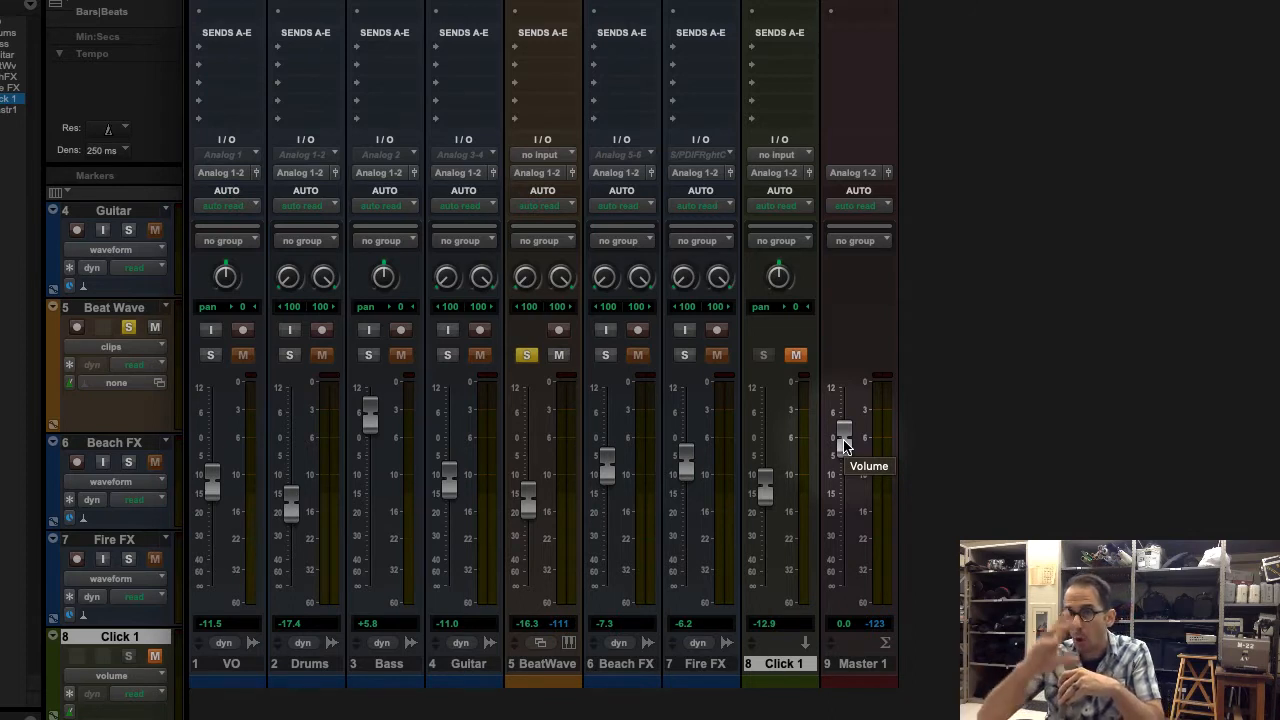
left_click_drag(843, 443, 843, 482)
Lower the faders to about -28.9 dB for VO, -38.1 for Drums, -23.9 for Bass, -28.9 for Guitar and -31.0 for Beat Wave
left_click_drag(212, 483, 212, 537)
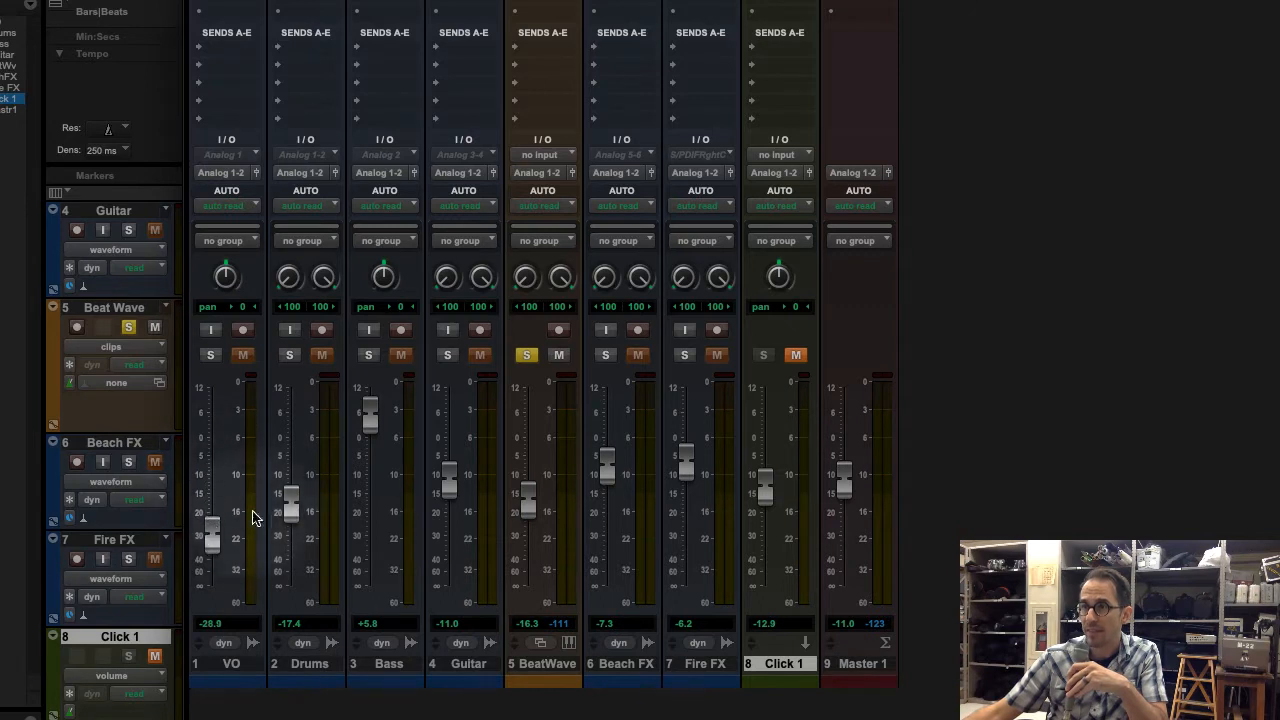
left_click_drag(290, 505, 290, 556)
left_click_drag(370, 415, 370, 515)
left_click_drag(449, 478, 449, 530)
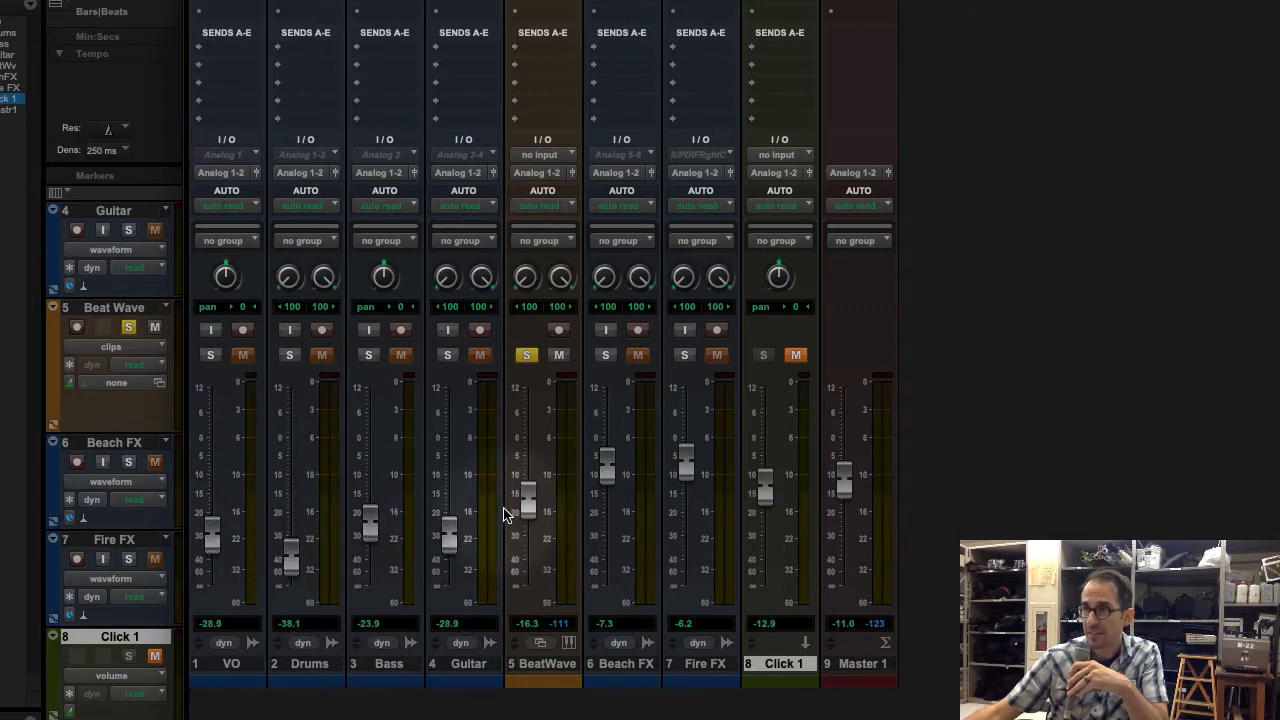
left_click_drag(521, 510, 521, 553)
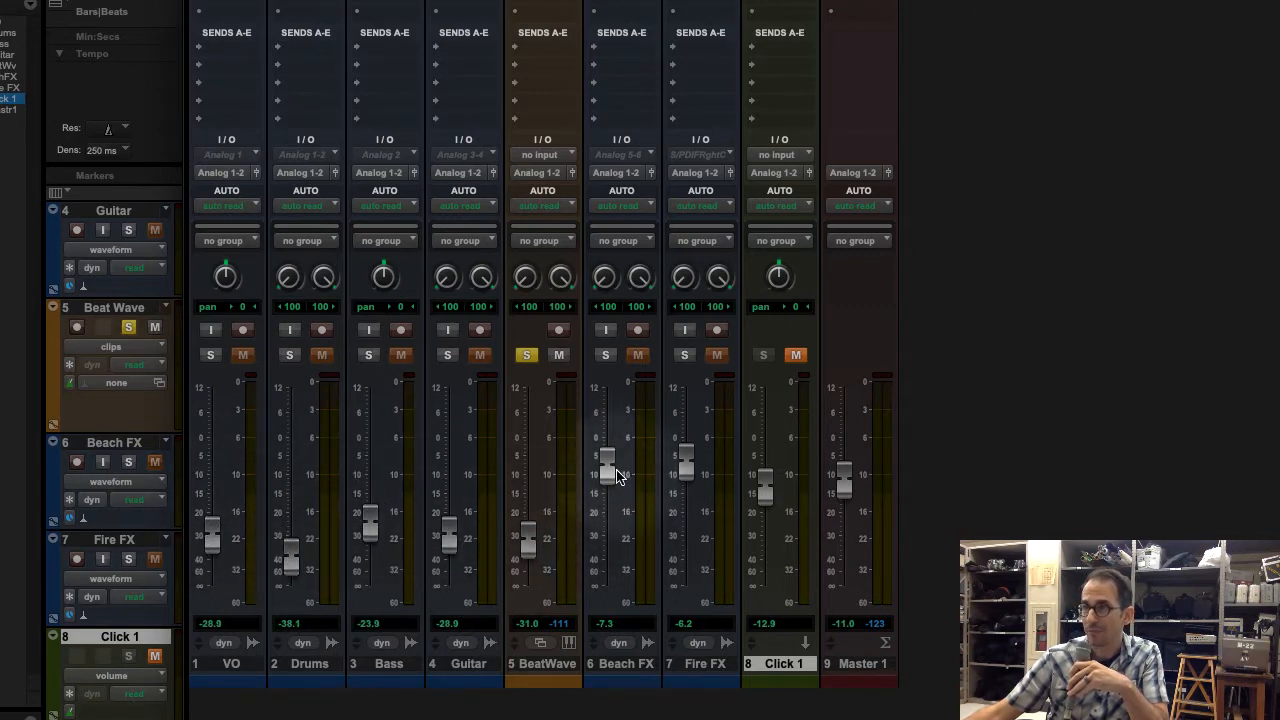
Set the faders to about -17.7 dB for Beach FX, -0.6 for Fire FX, -3.0 for Beat Wave and -0.6 for Guitar
left_click_drag(608, 465, 608, 508)
left_click_drag(686, 460, 686, 438)
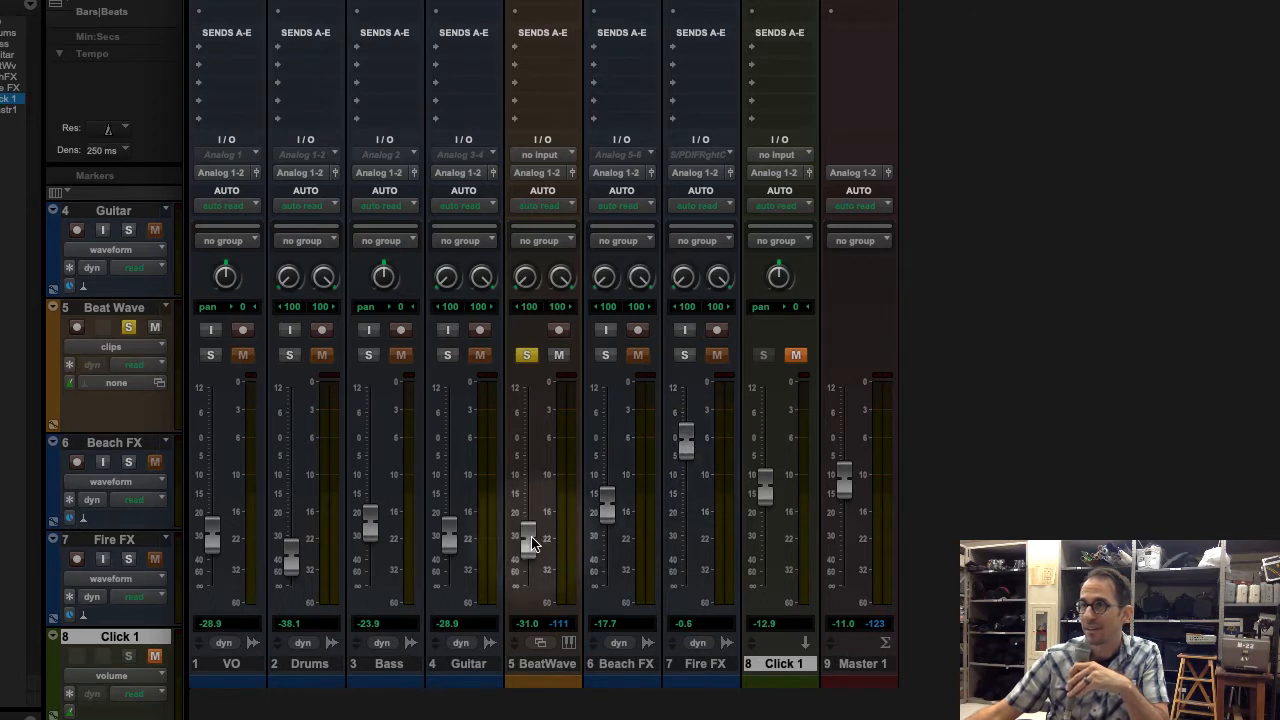
left_click_drag(528, 537, 528, 447)
left_click_drag(449, 533, 449, 439)
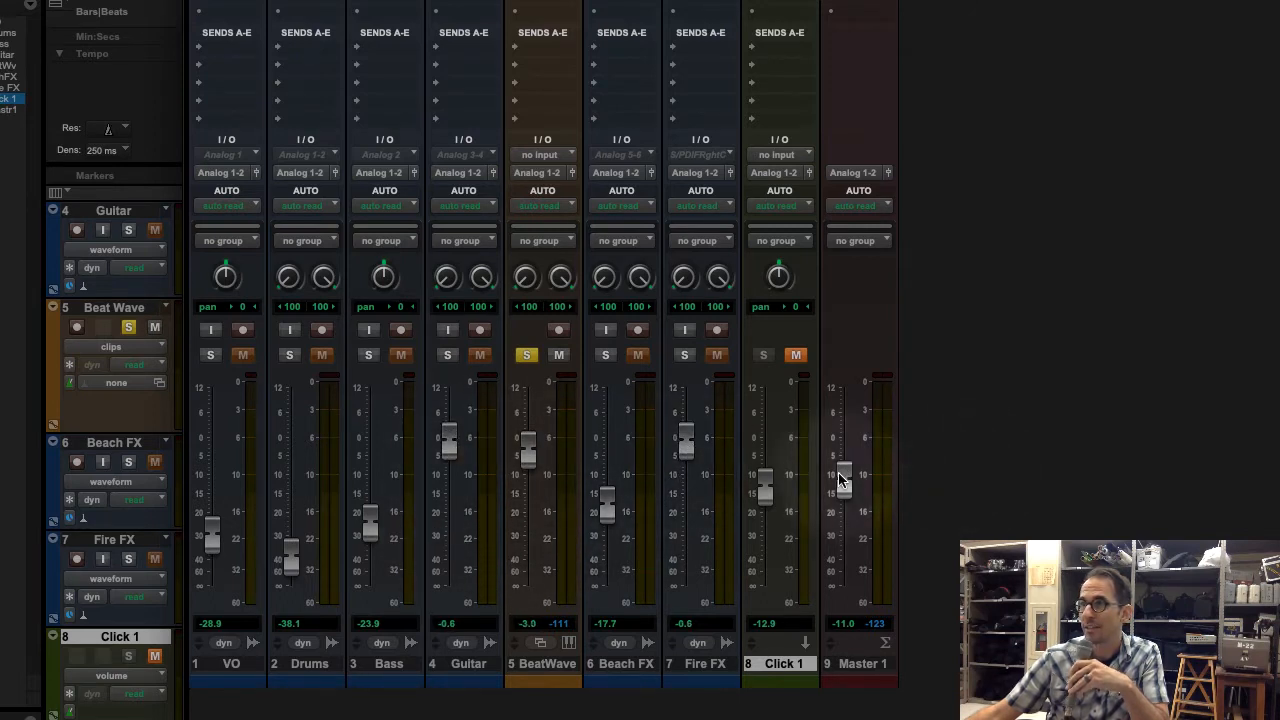
Pull the Master 1 fader down to -∞ and bring it back up to about -3.3 dB
left_click_drag(840, 478, 844, 553)
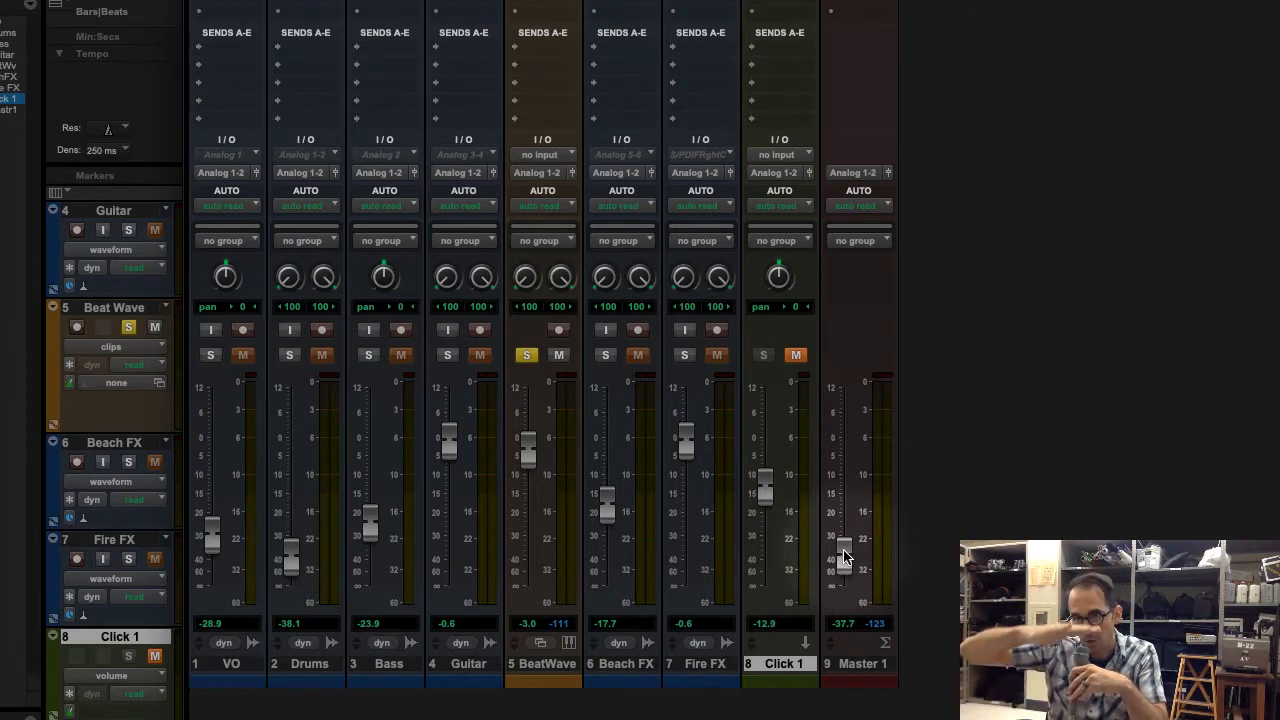
left_click_drag(843, 560, 845, 582)
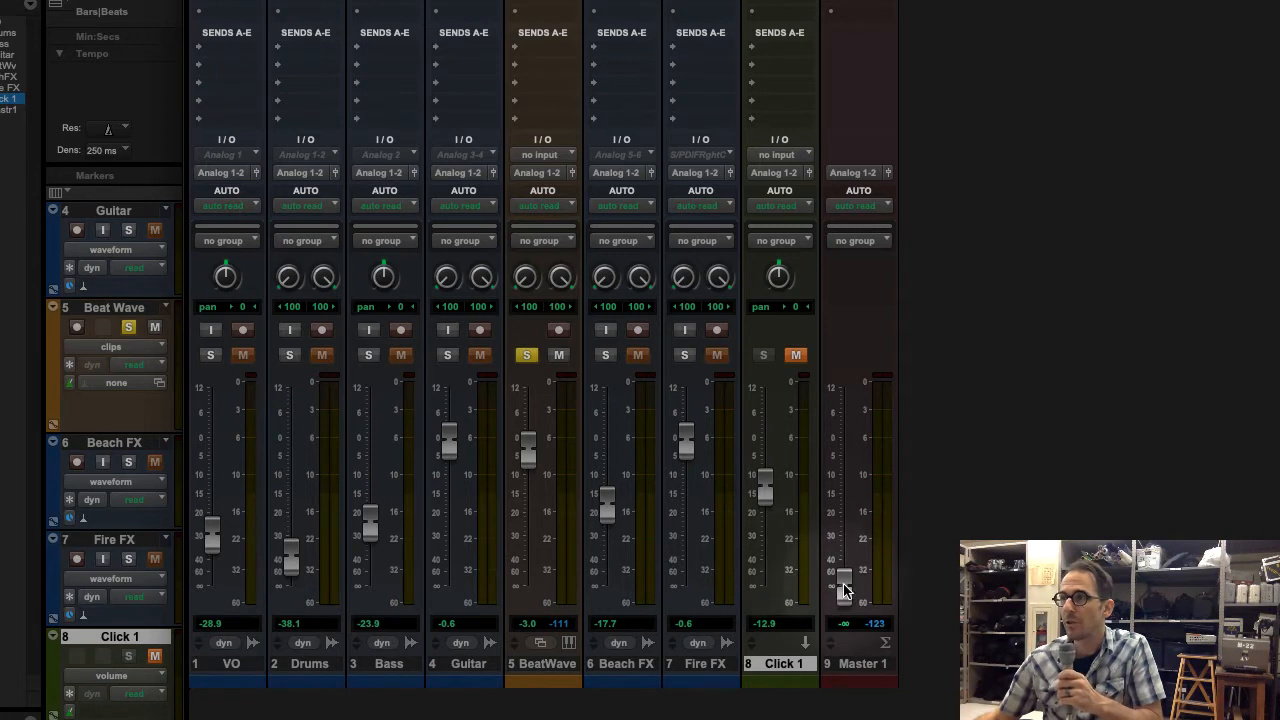
left_click_drag(843, 588, 840, 455)
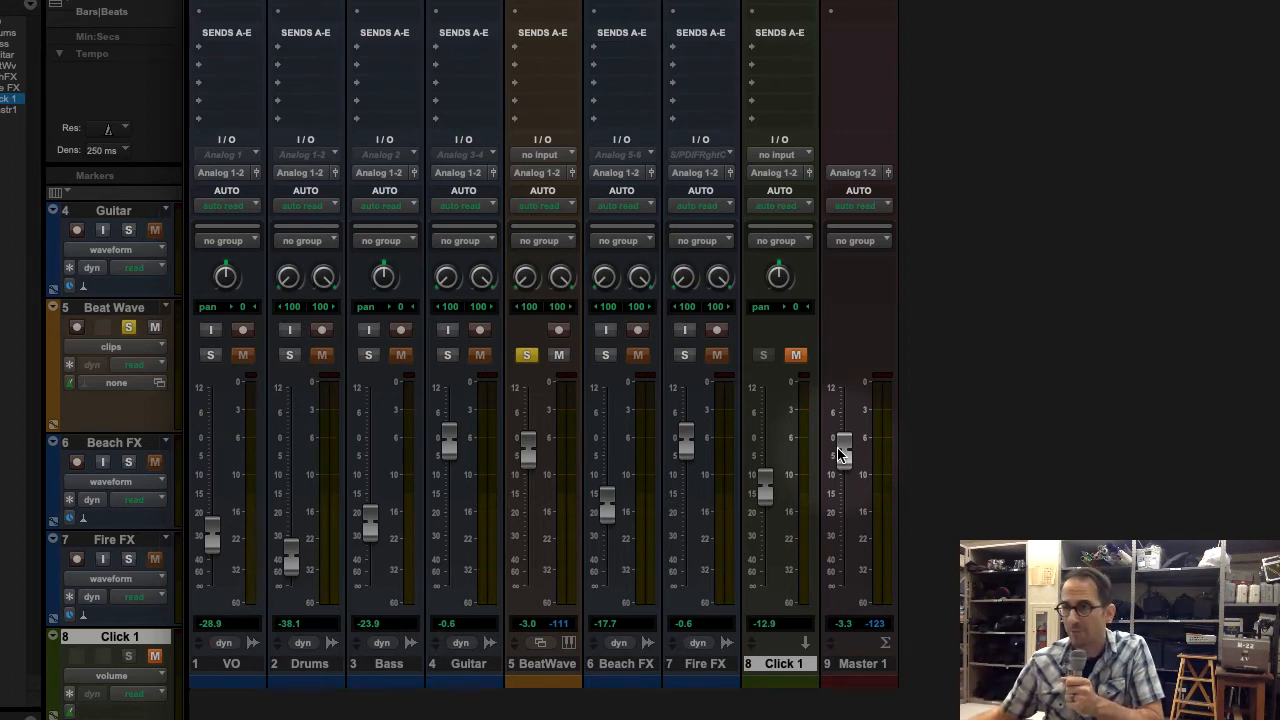
Raise the VO fader to about -9.9 dB and the Drums fader to about -1.4 dB
left_click_drag(210, 535, 211, 475)
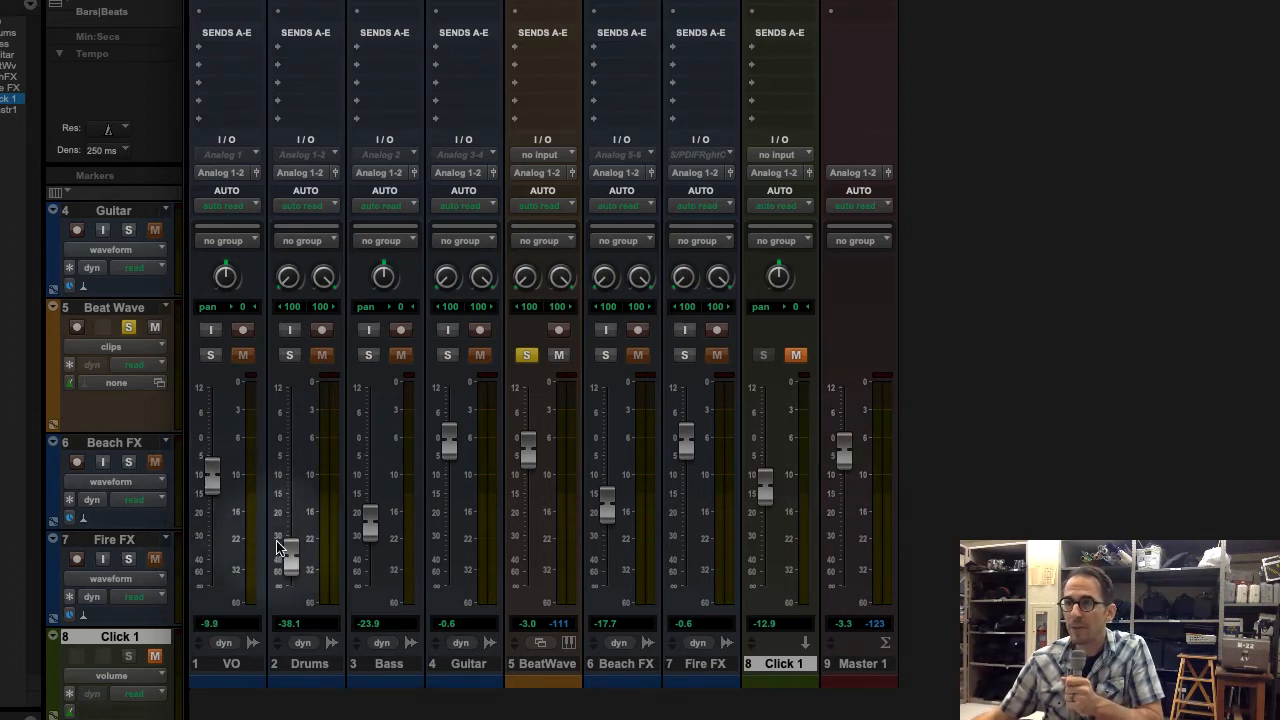
left_click_drag(279, 546, 283, 445)
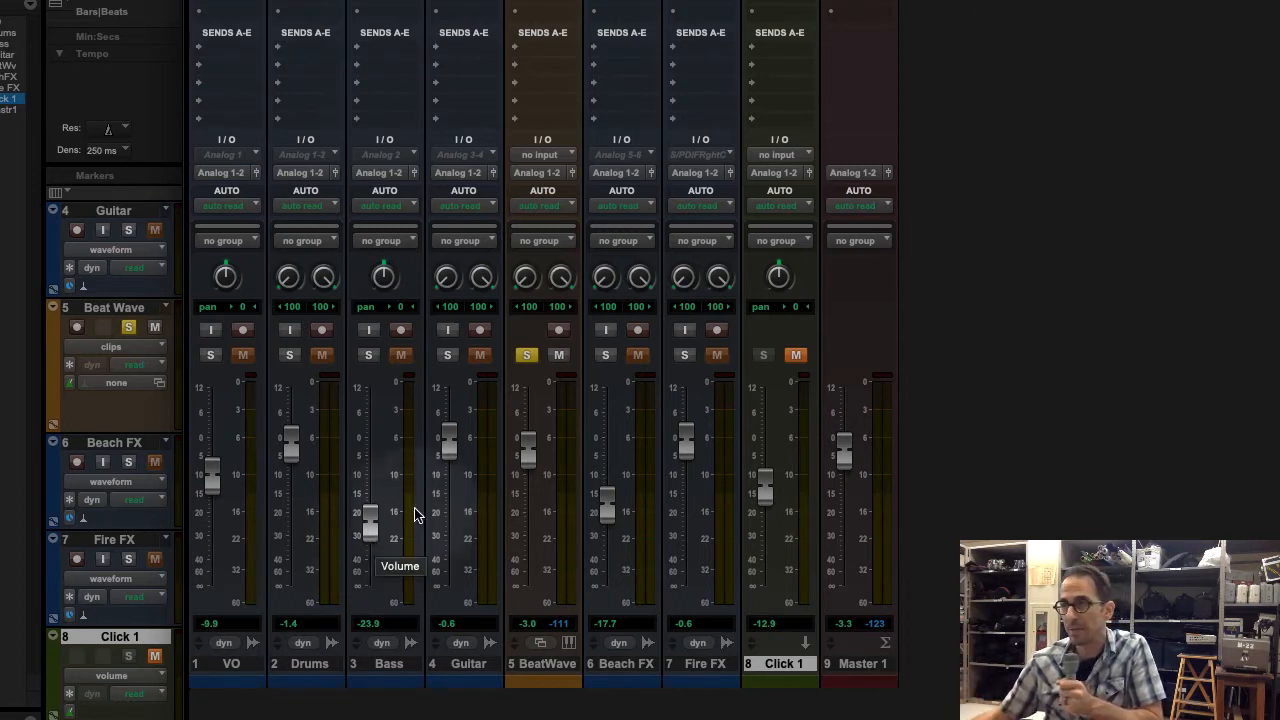
mouse_move(843, 450)
left_mouse_down()
mouse_move(843, 628)
mouse_move(867, 452)
left_mouse_up()
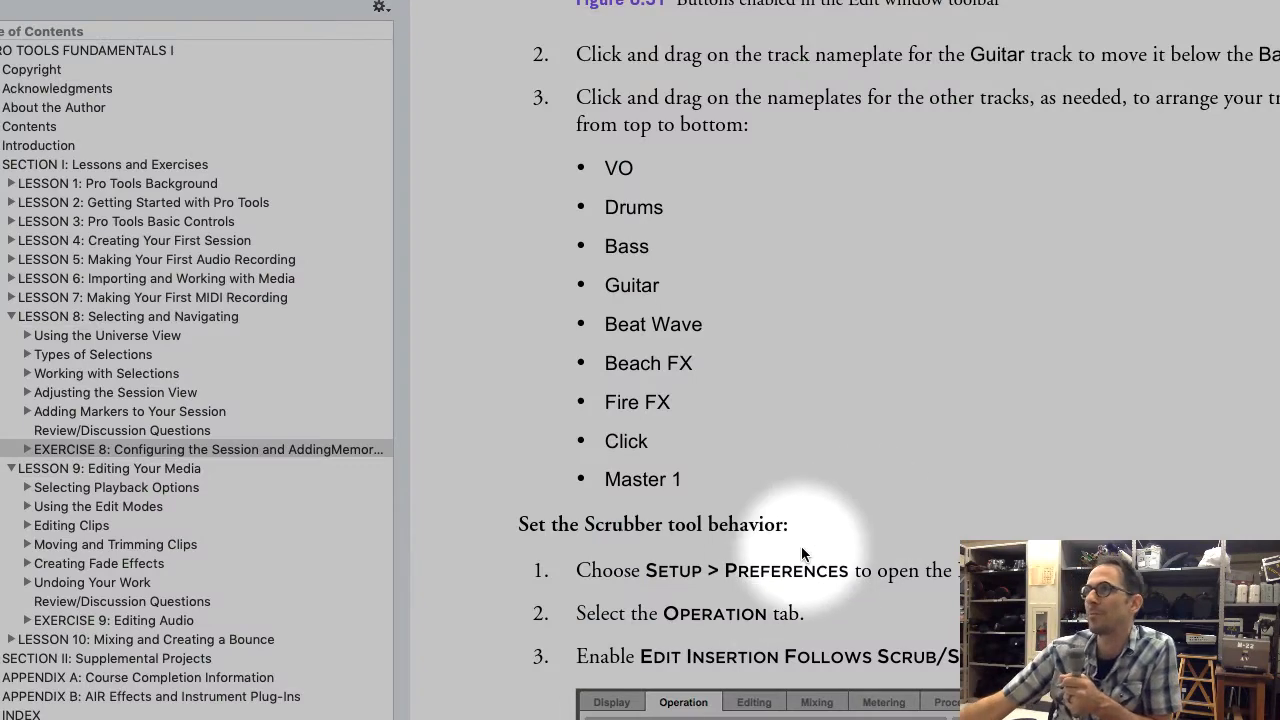
Read the exercise's Set the Scrubber tool behavior instructions, including the Operation preferences and the Edit Insertion Follows Scrub/Shuttle option
scroll(805, 557, "down", 3)
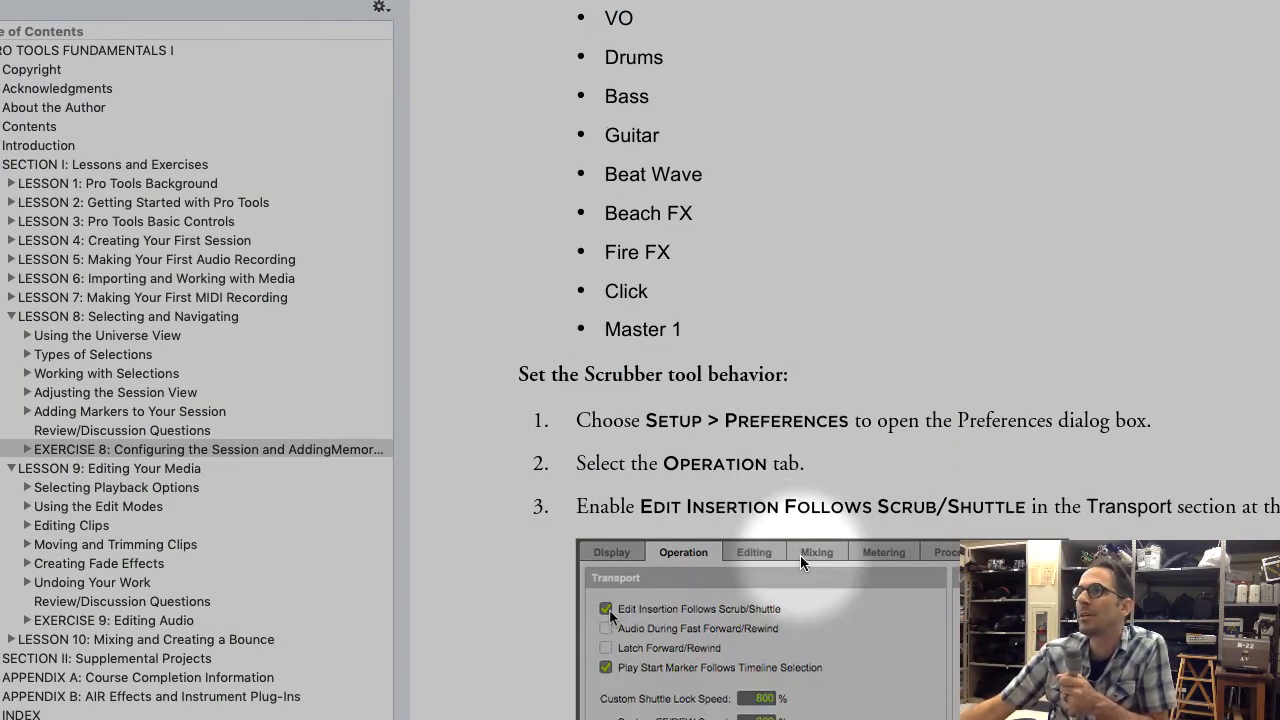
scroll(800, 558, "down", 4)
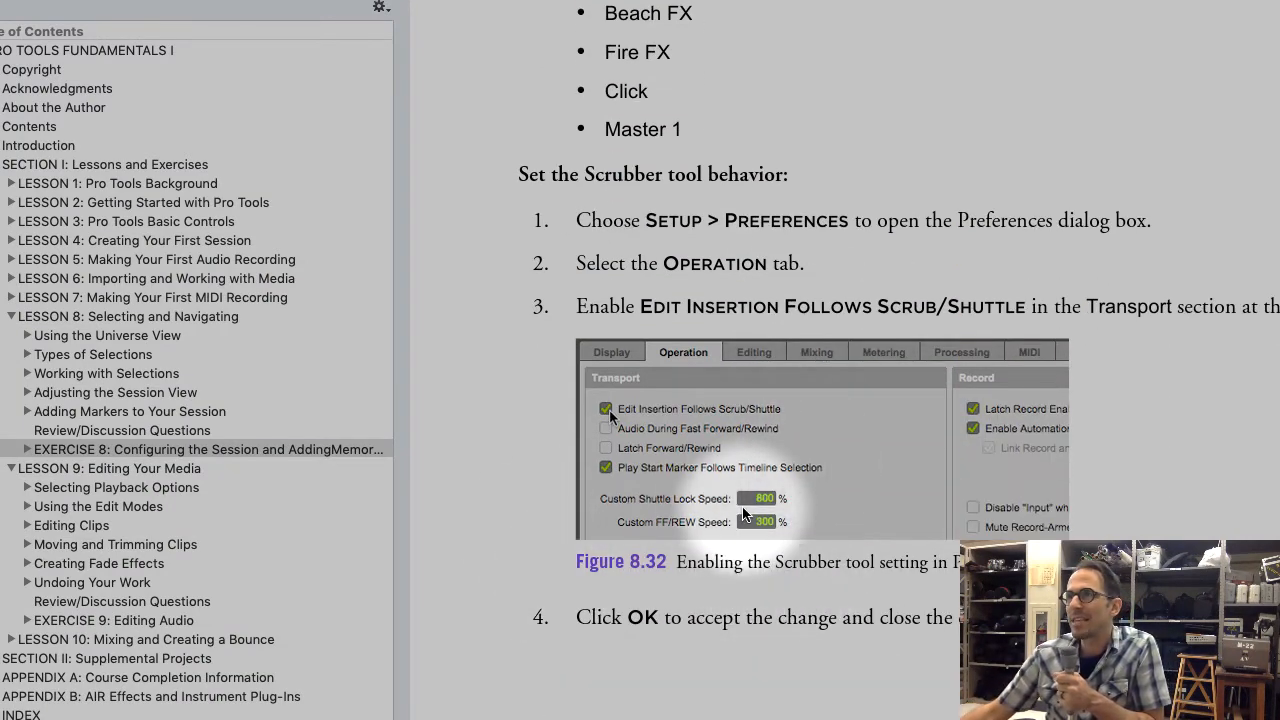
scroll(743, 514, "down", 5)
scroll(743, 514, "up", 2)
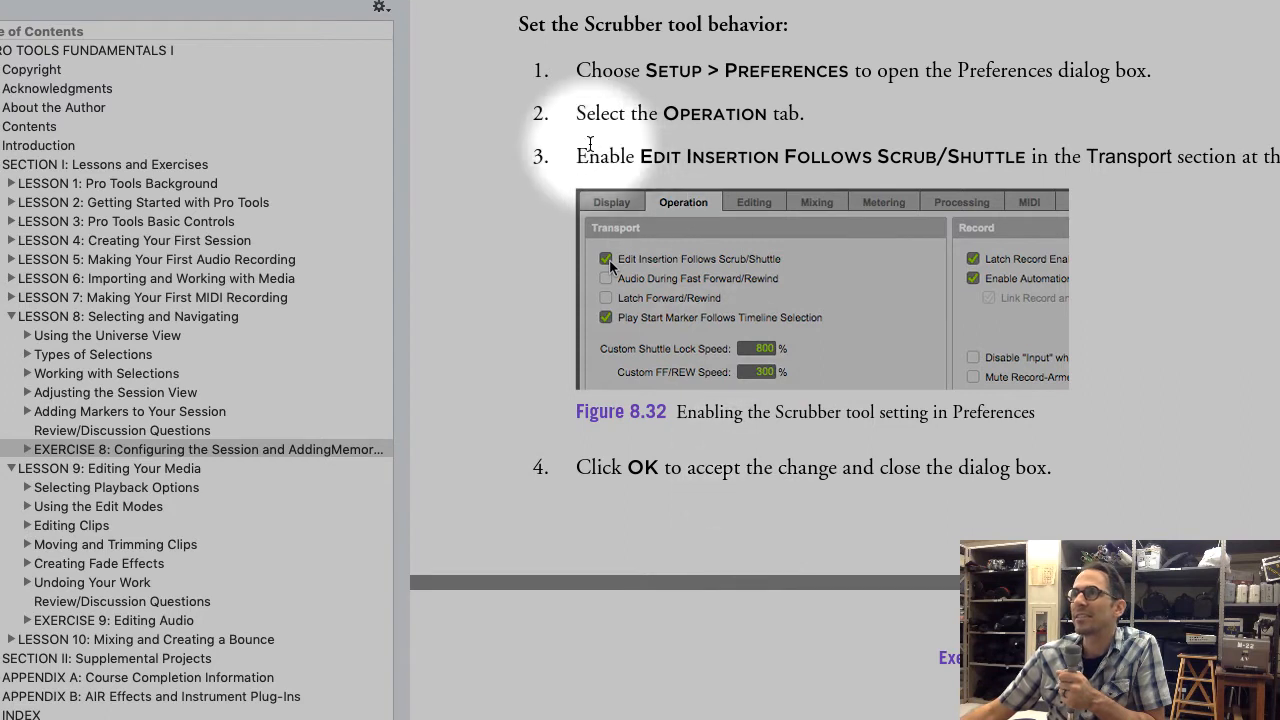
left_click_drag(516, 24, 810, 40)
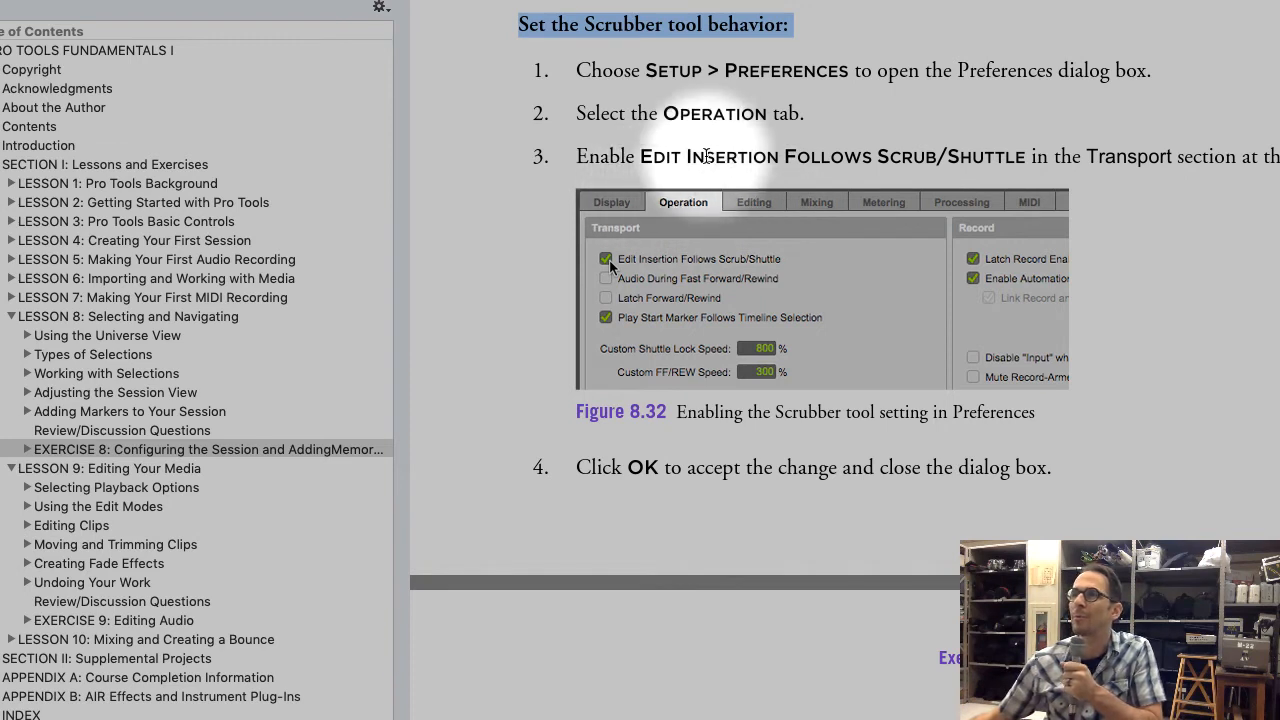
left_click_drag(663, 113, 768, 113)
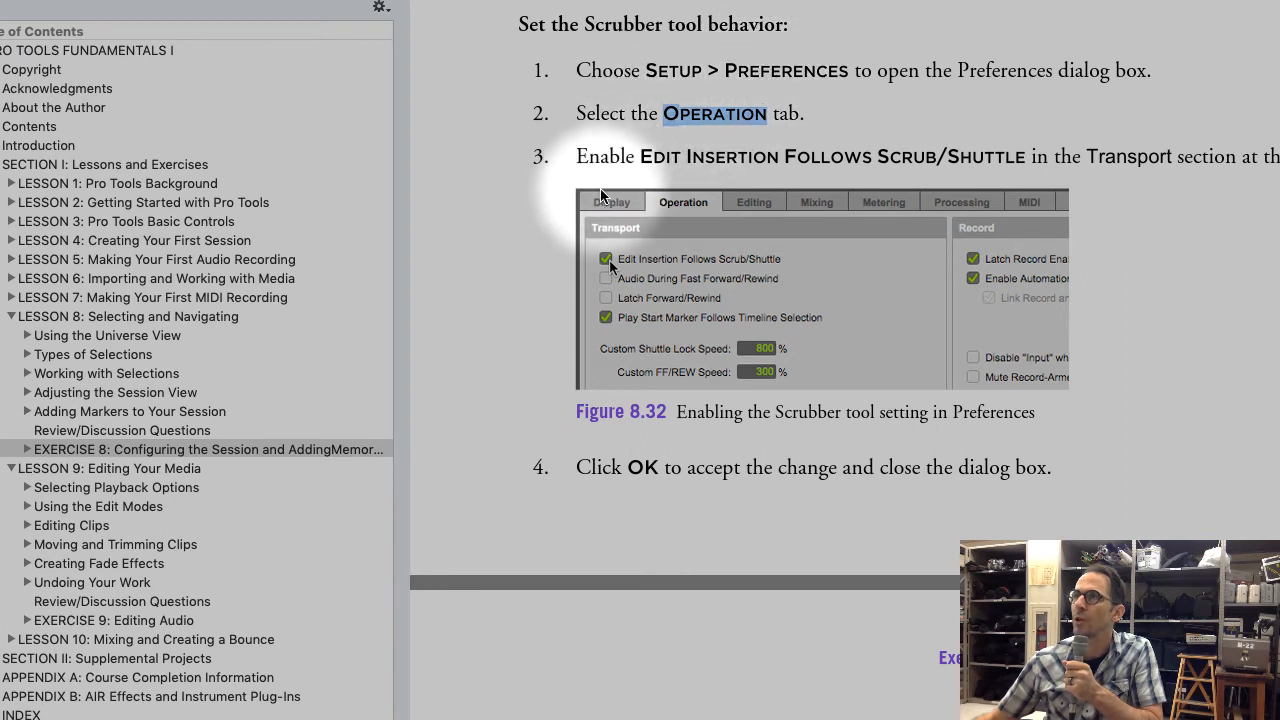
left_click_drag(640, 157, 1028, 158)
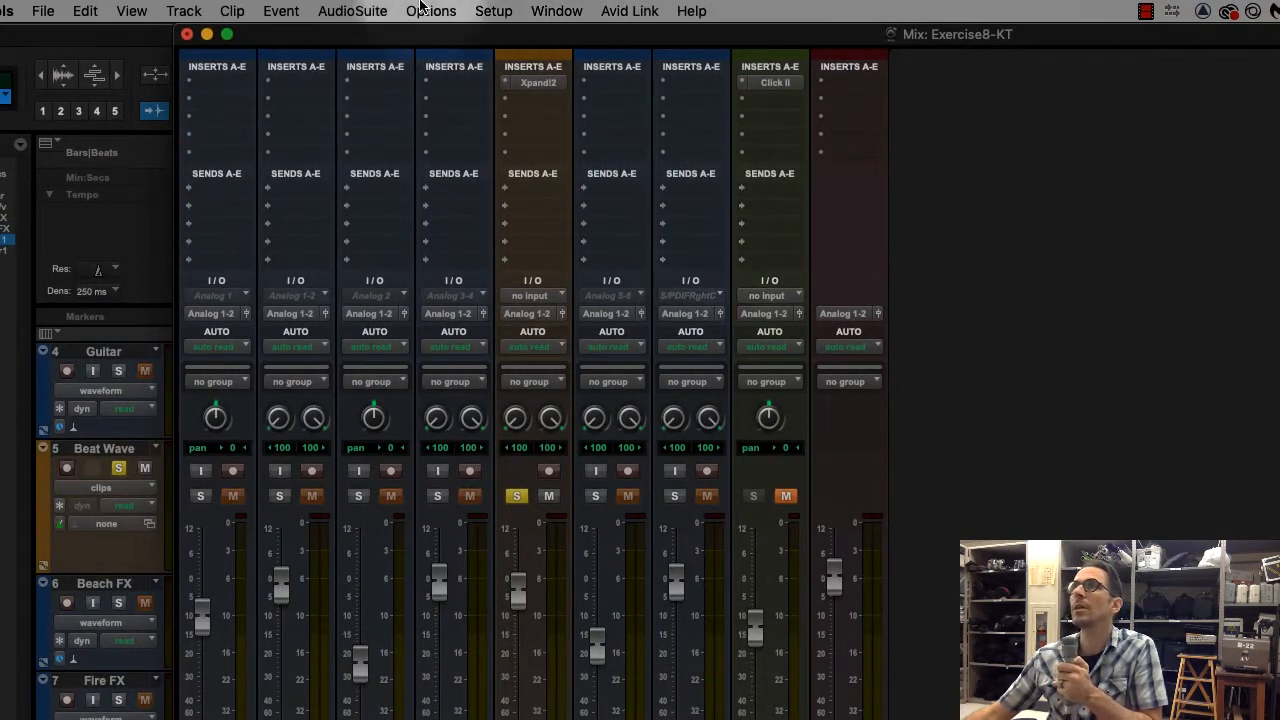
In the Operation preferences, turn off Audio During Fast Forward/Rewind, leave Edit Insertion Follows Scrub/Shuttle enabled, and accept the settings
key("super+equal")
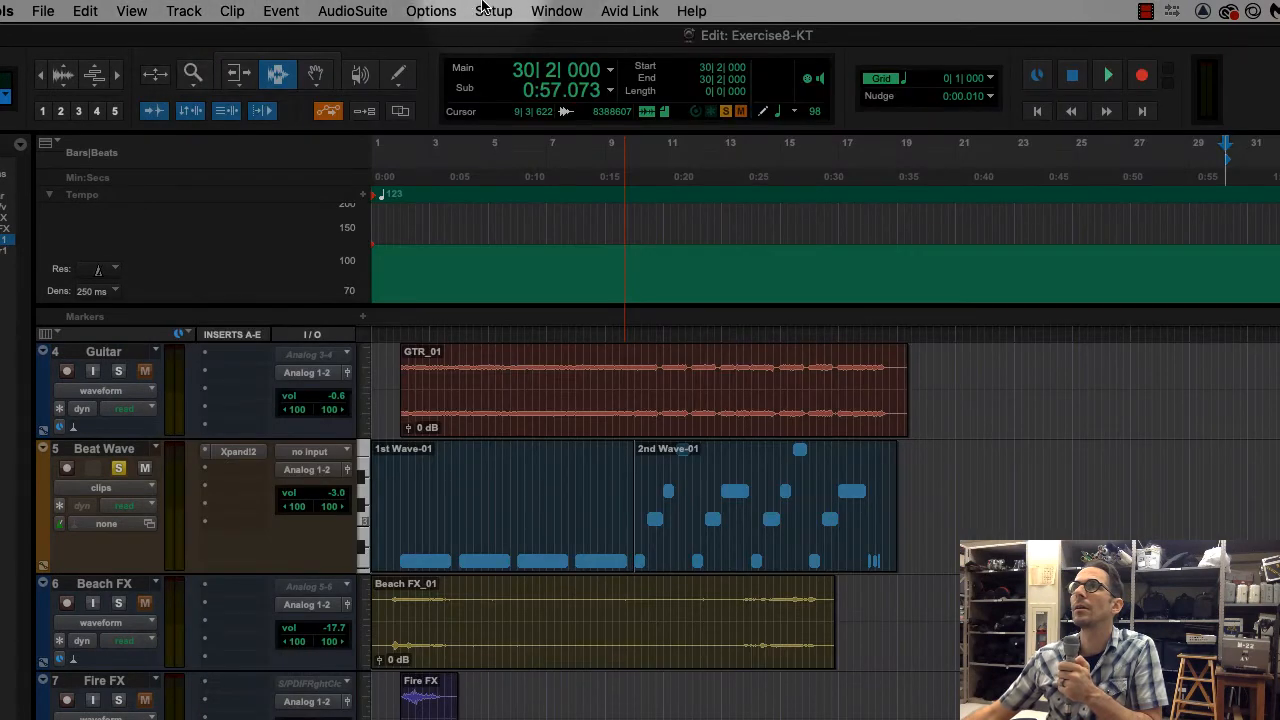
left_click(440, 10)
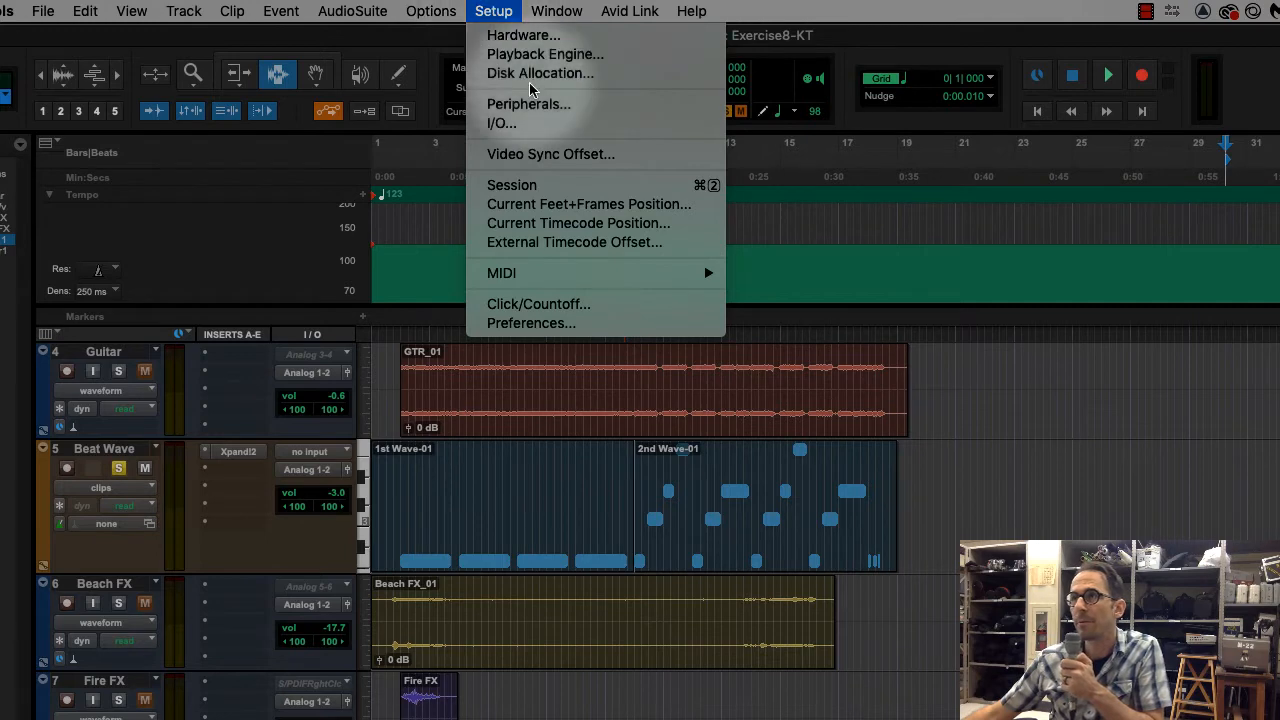
left_click(590, 328)
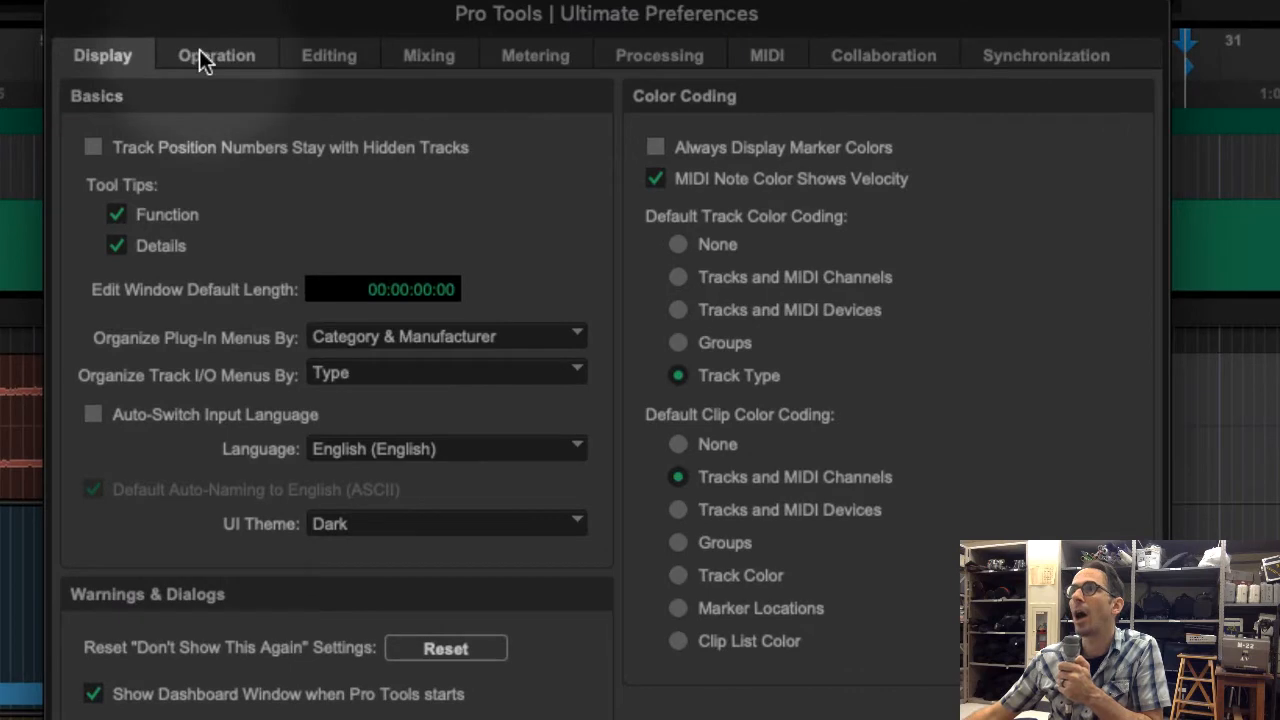
left_click(200, 52)
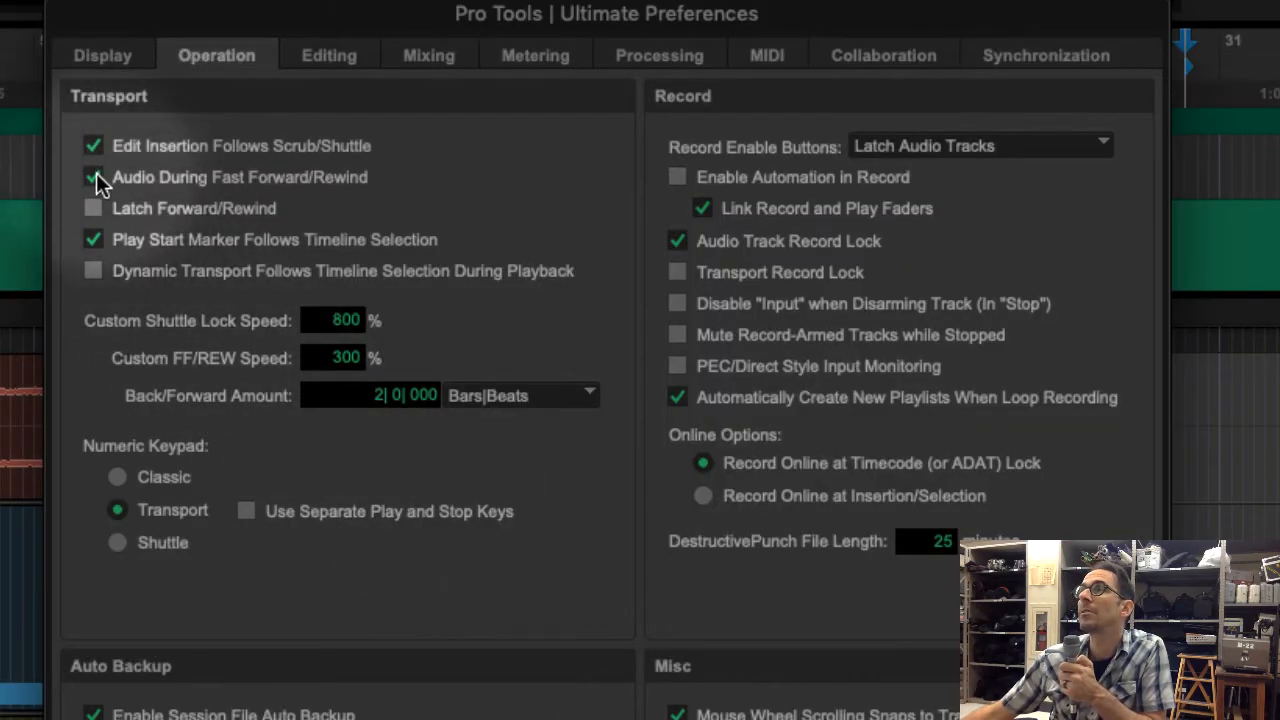
left_click(98, 176)
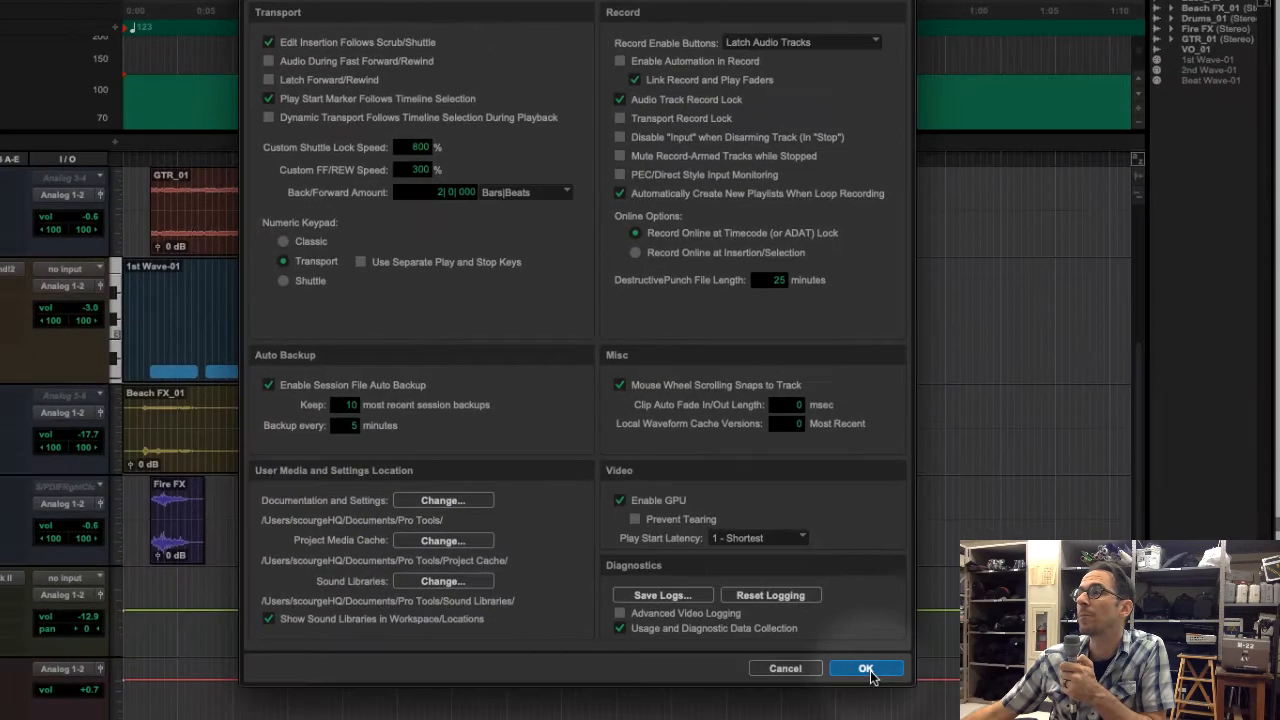
left_click(871, 671)
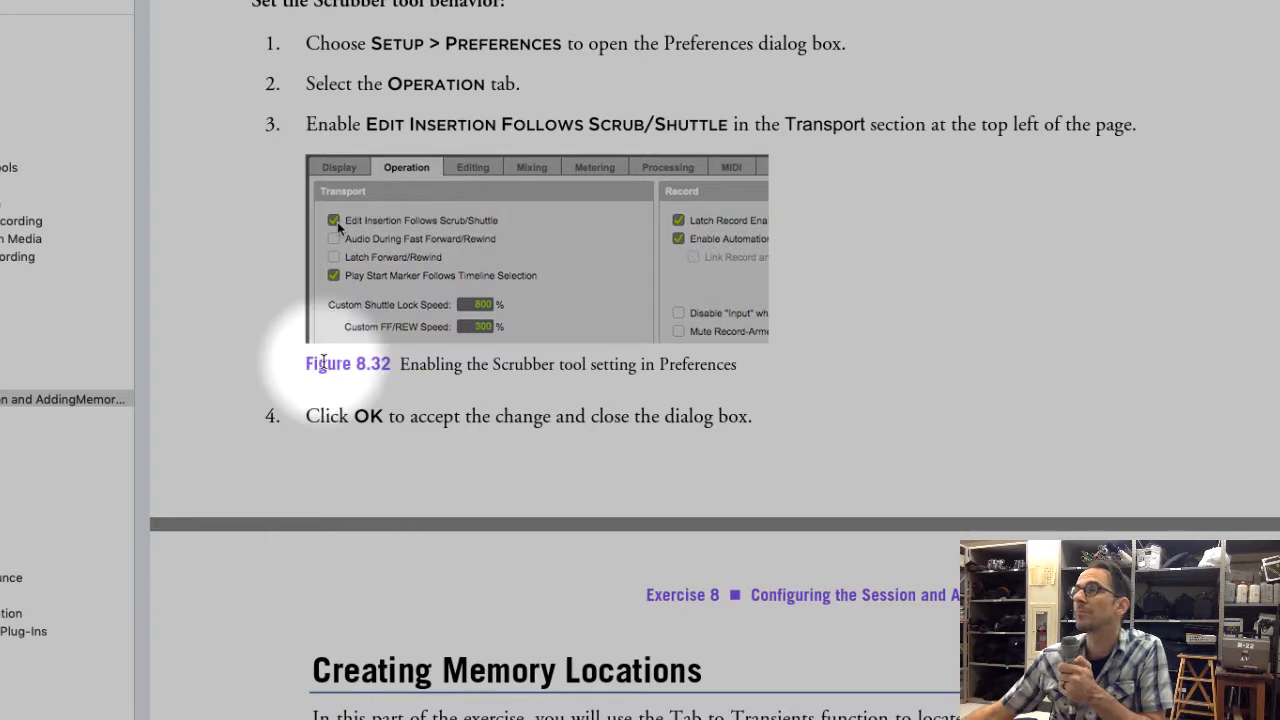
Read the exercise's Creating Memory Locations introduction and the instruction for displaying the Markers ruler
scroll(405, 408, "down", 5)
scroll(411, 414, "down", 3)
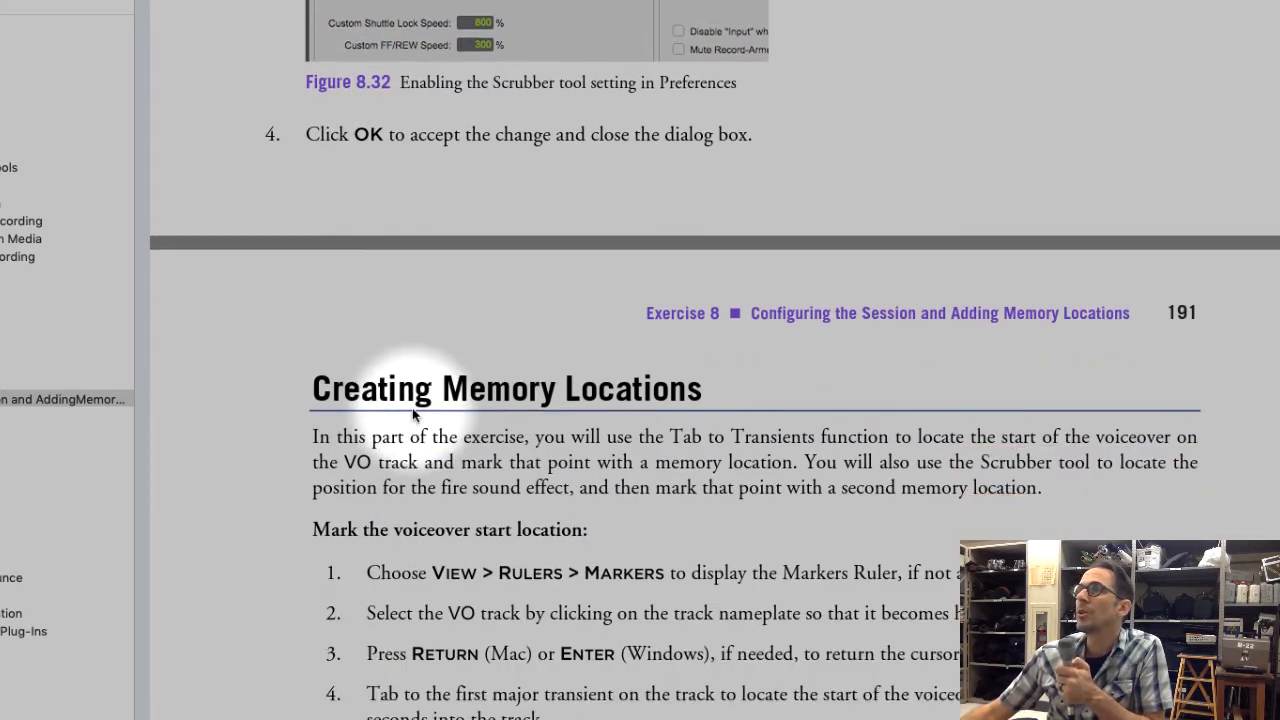
scroll(411, 417, "up", 4)
left_click_drag(400, 223, 752, 226)
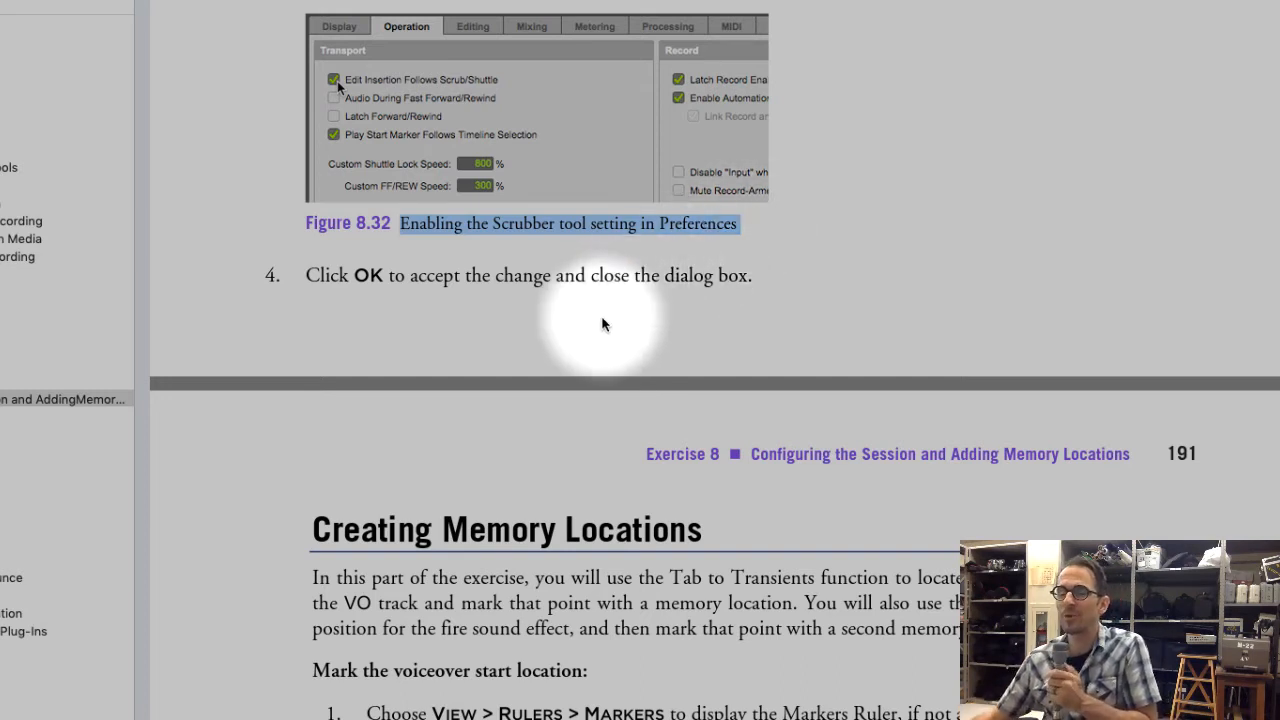
scroll(548, 520, "down", 3)
scroll(543, 527, "down", 10)
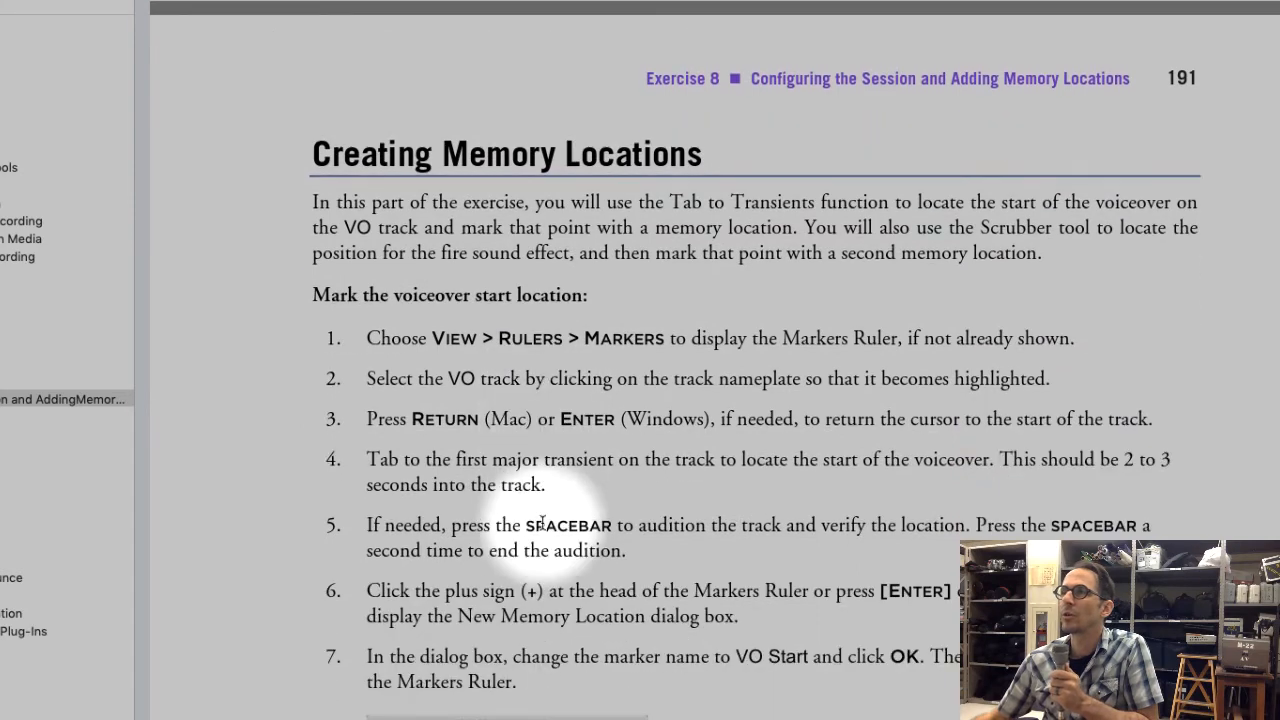
scroll(543, 522, "up", 3)
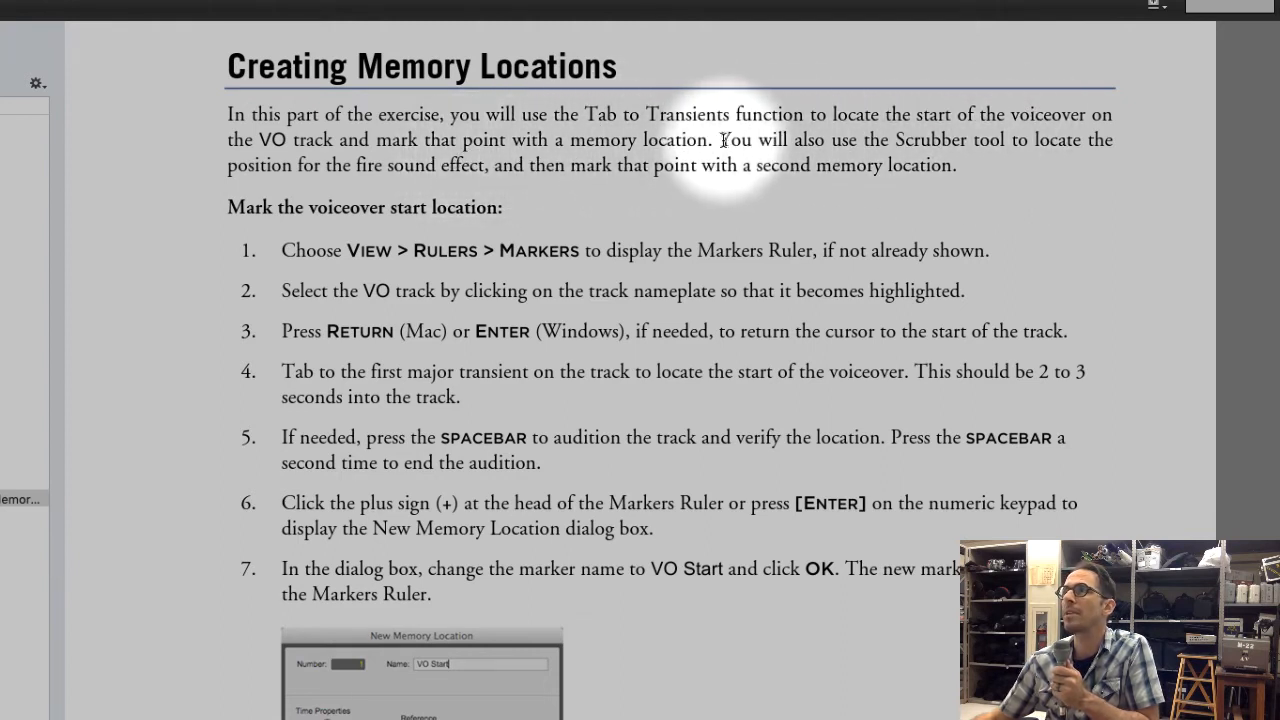
left_click_drag(718, 140, 217, 113)
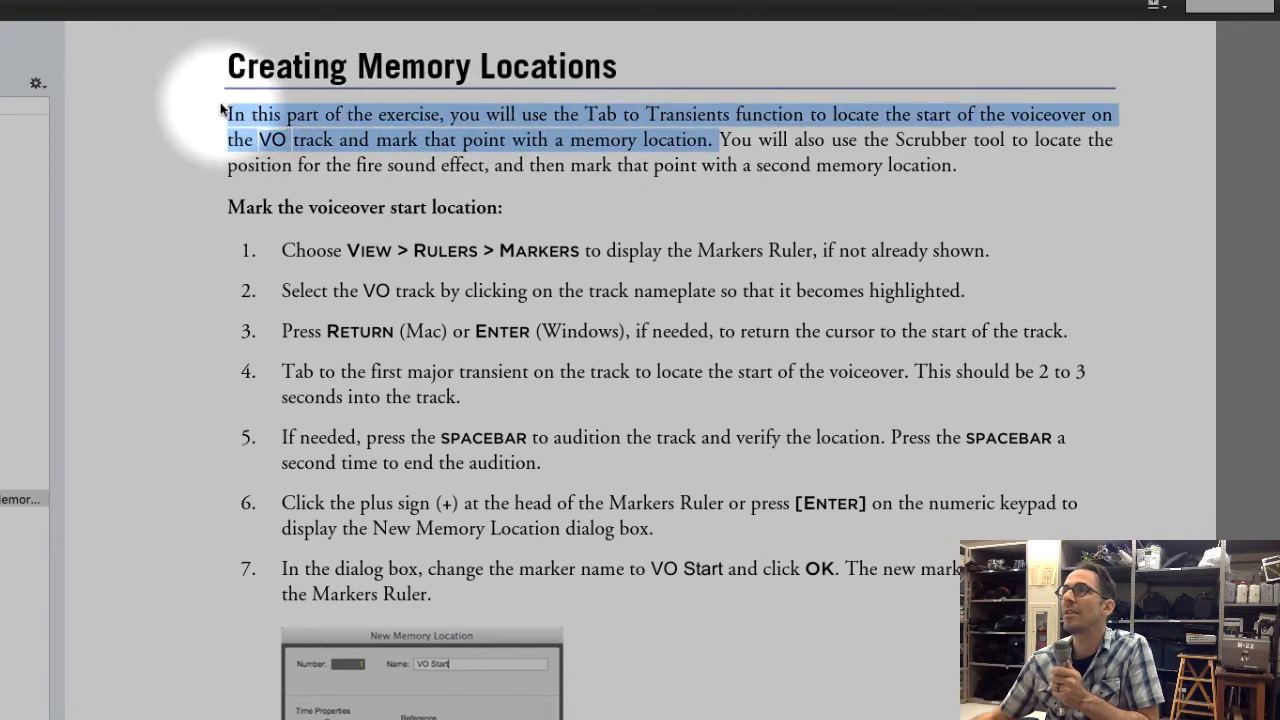
left_click_drag(716, 140, 986, 168)
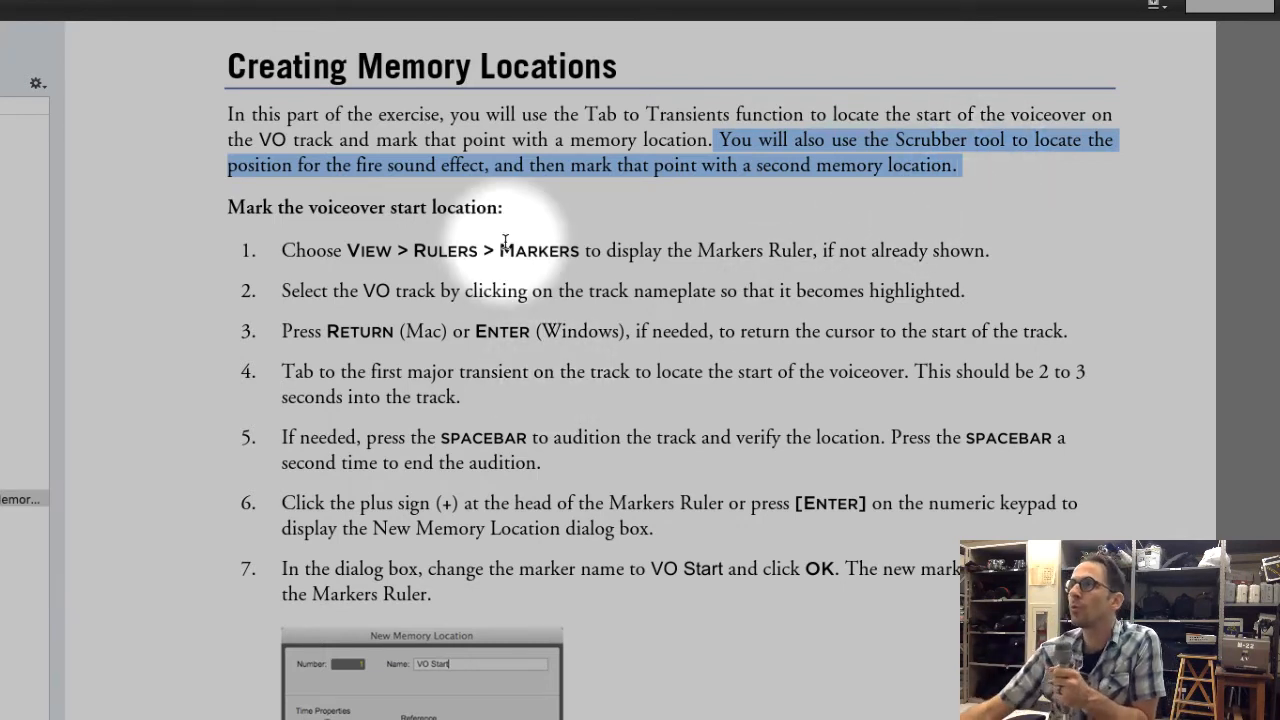
left_click_drag(397, 250, 600, 243)
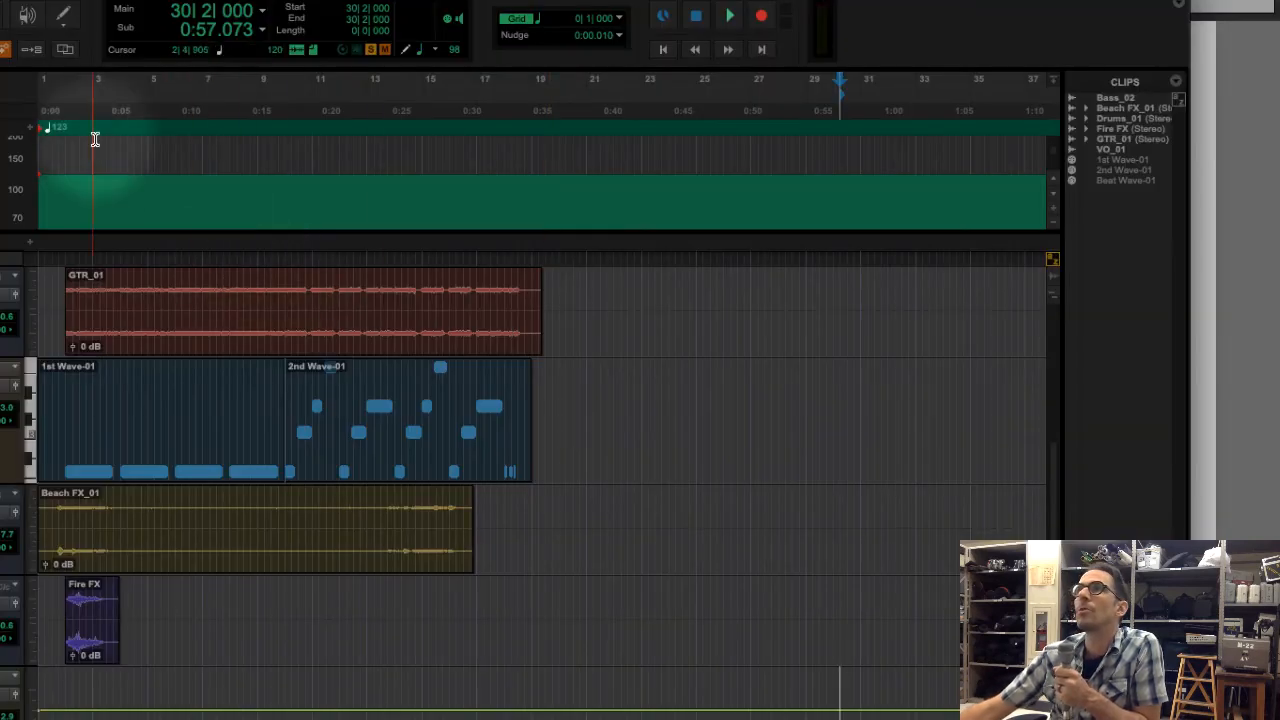
Make sure the Markers ruler is displayed and collapse the Tempo Editor in the Edit window
left_click(189, 10)
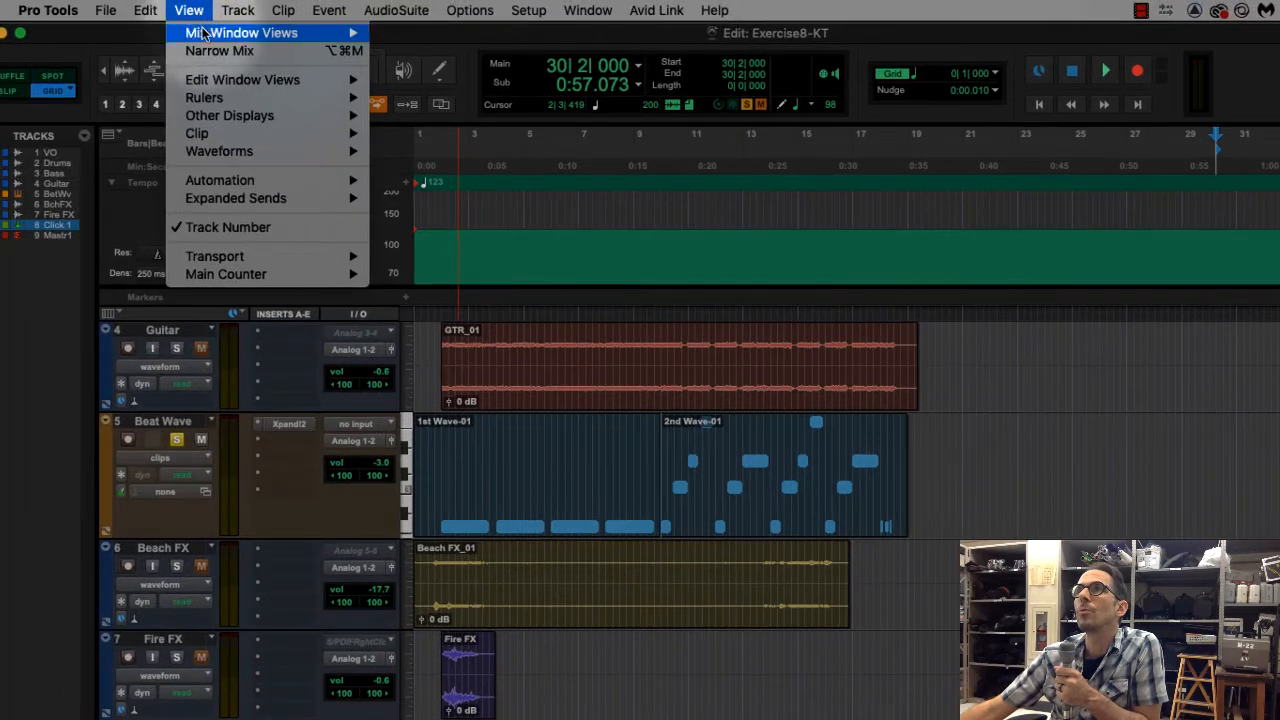
mouse_move(220, 96)
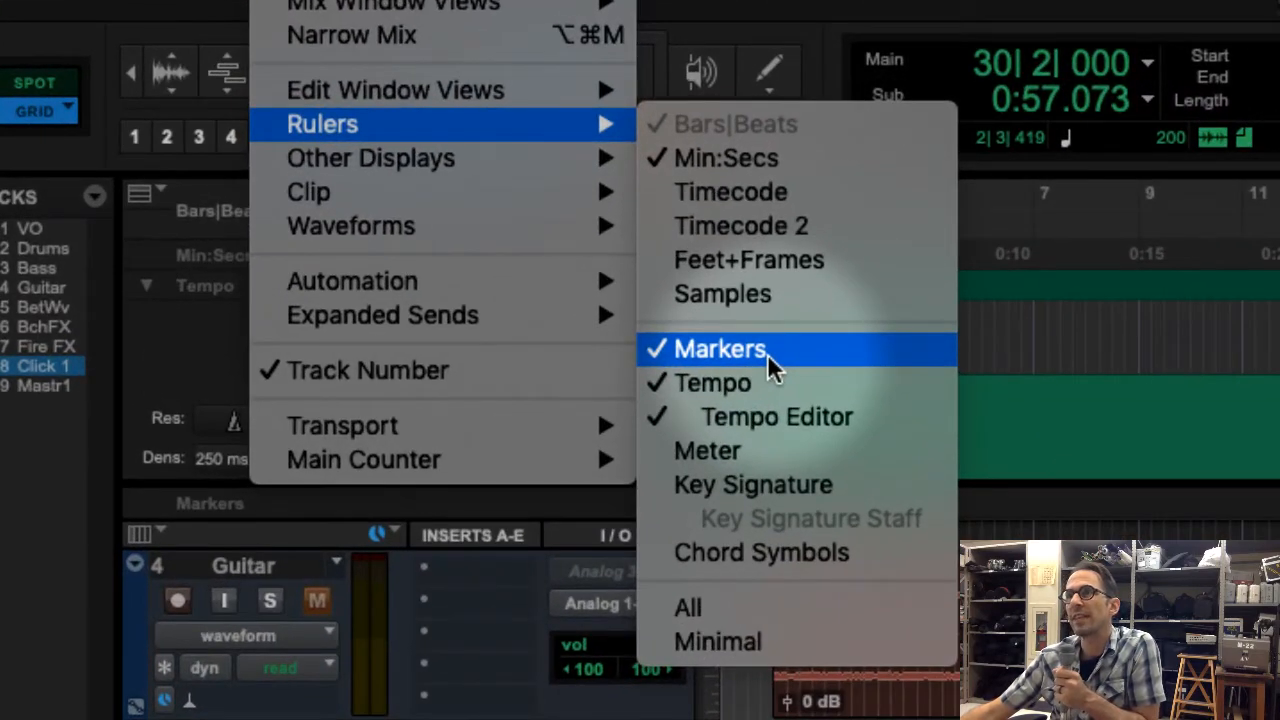
left_click(771, 366)
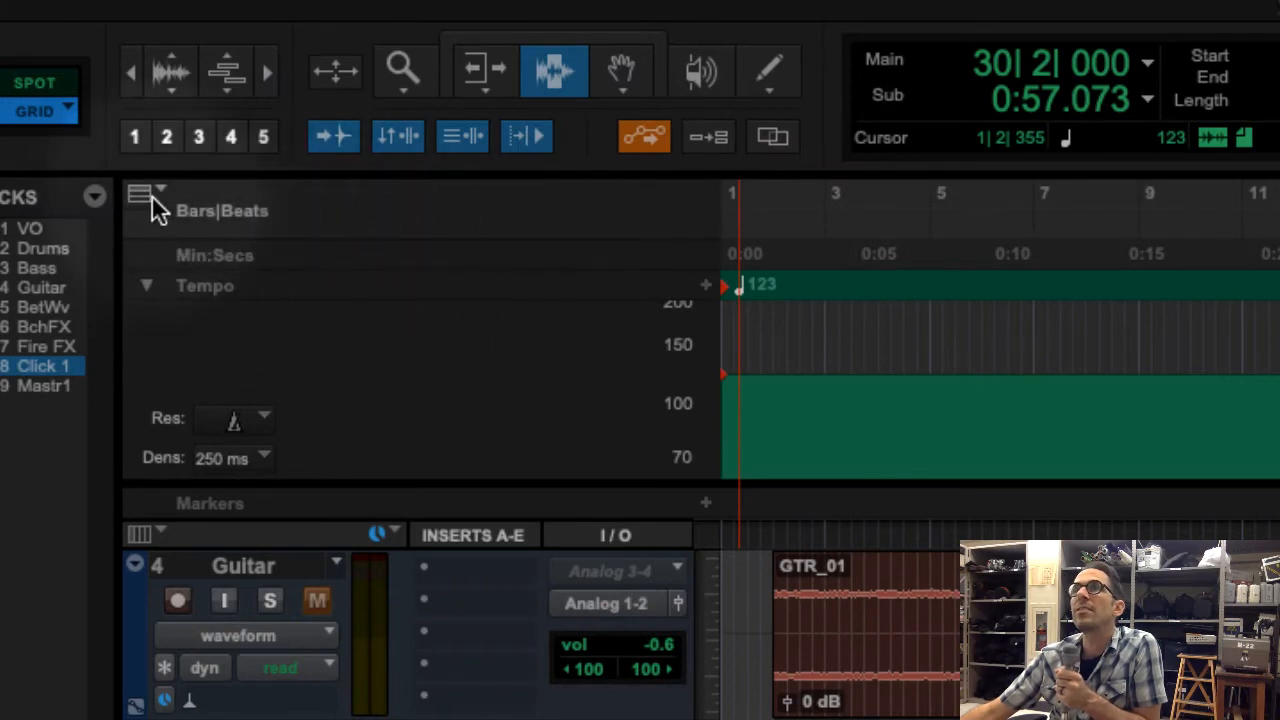
left_click(150, 285)
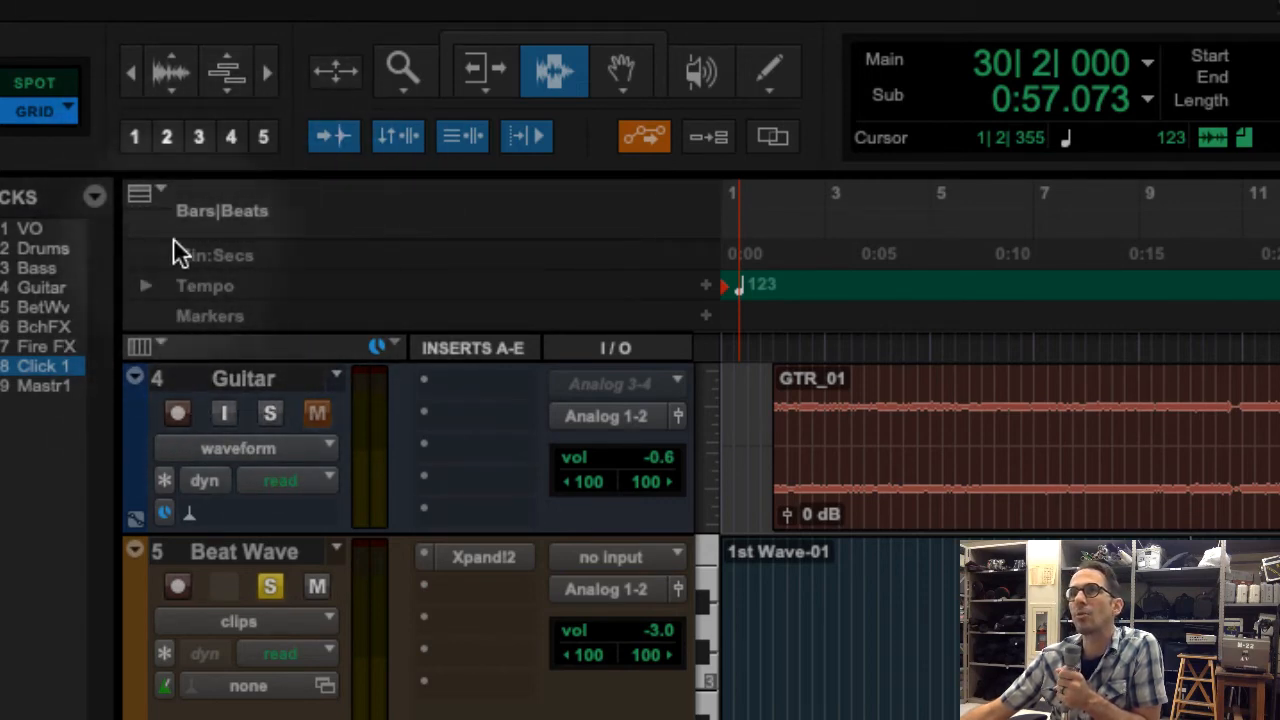
left_click(290, 1)
mouse_move(355, 124)
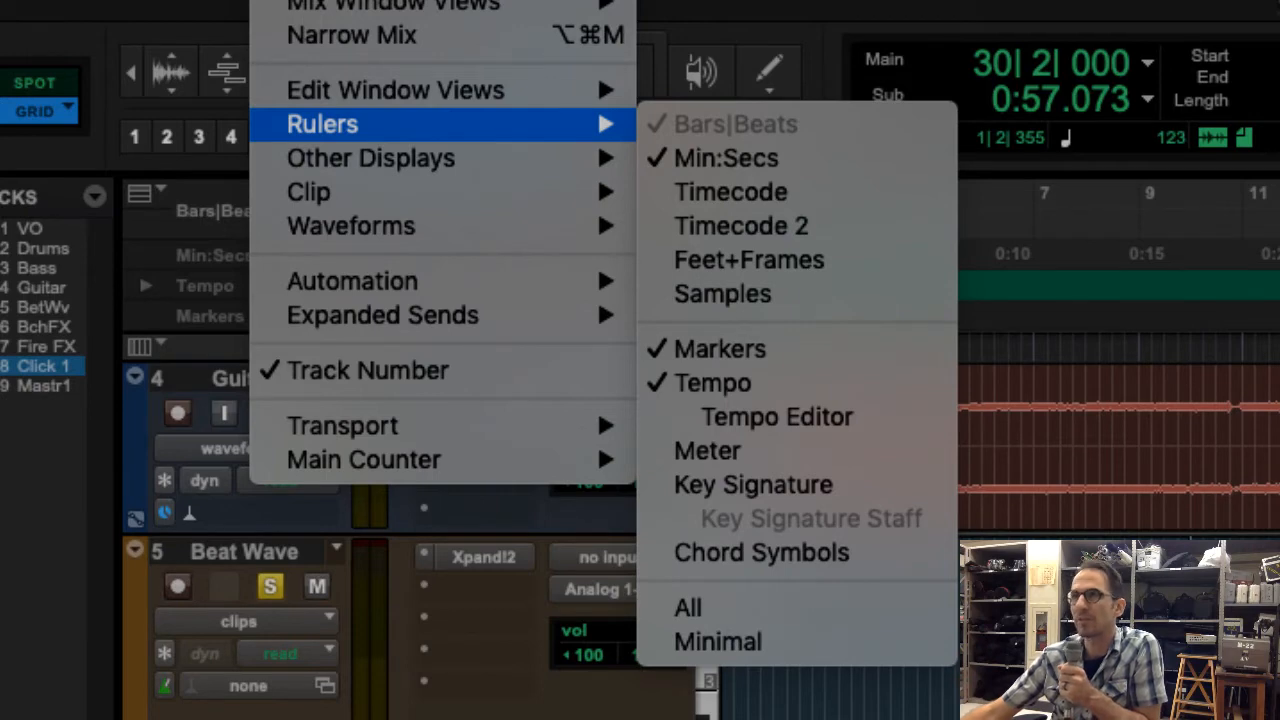
key("Escape")
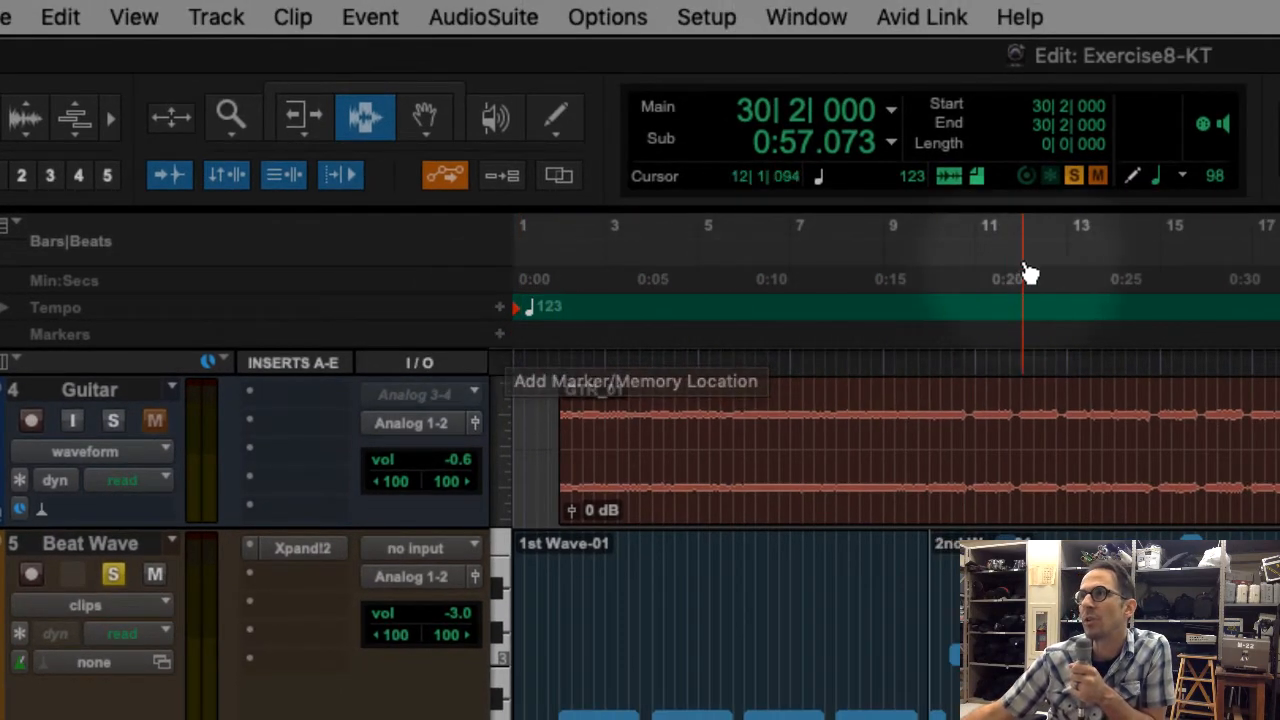
left_click(1056, 245)
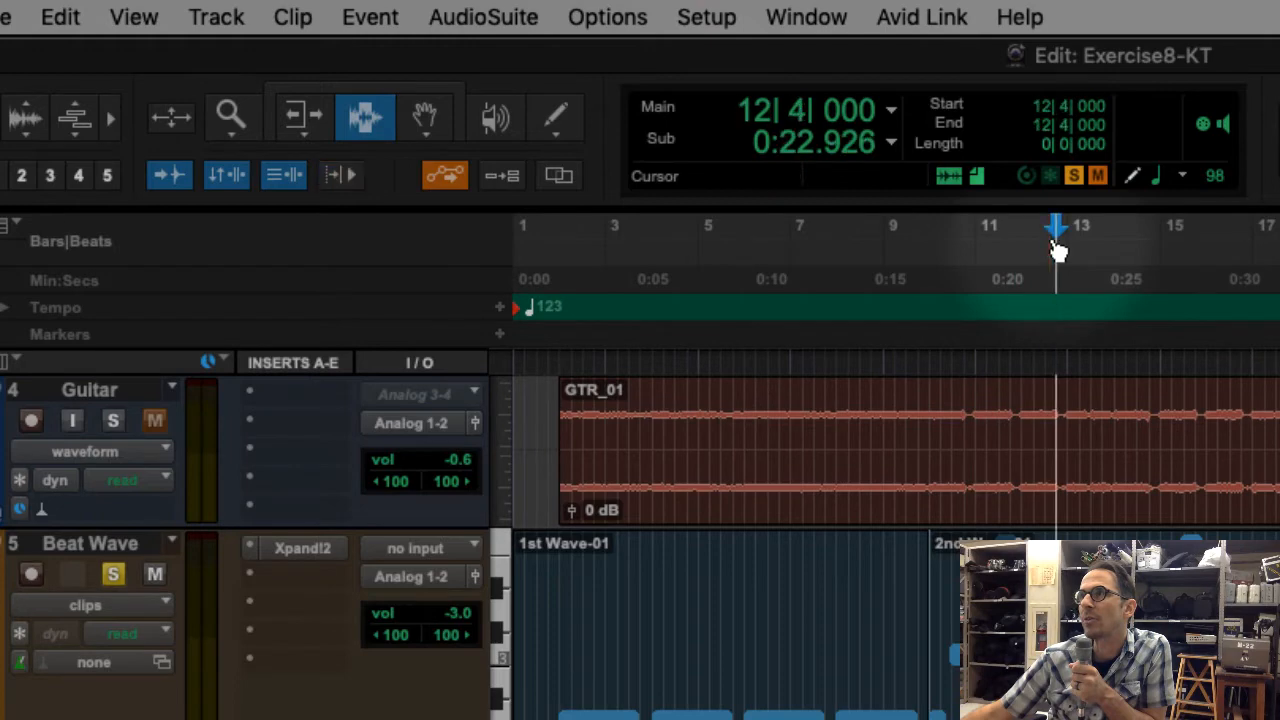
left_click(1198, 246)
left_click(1279, 248)
left_click(1139, 247)
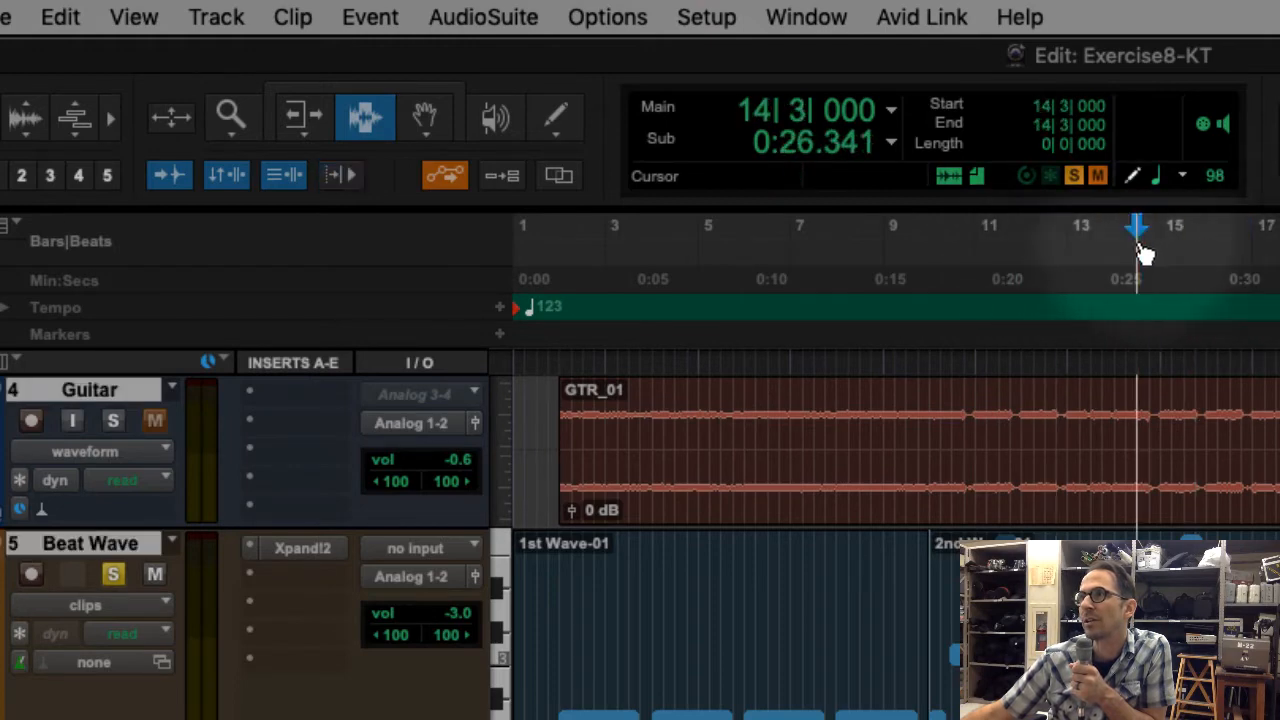
left_click(1255, 247)
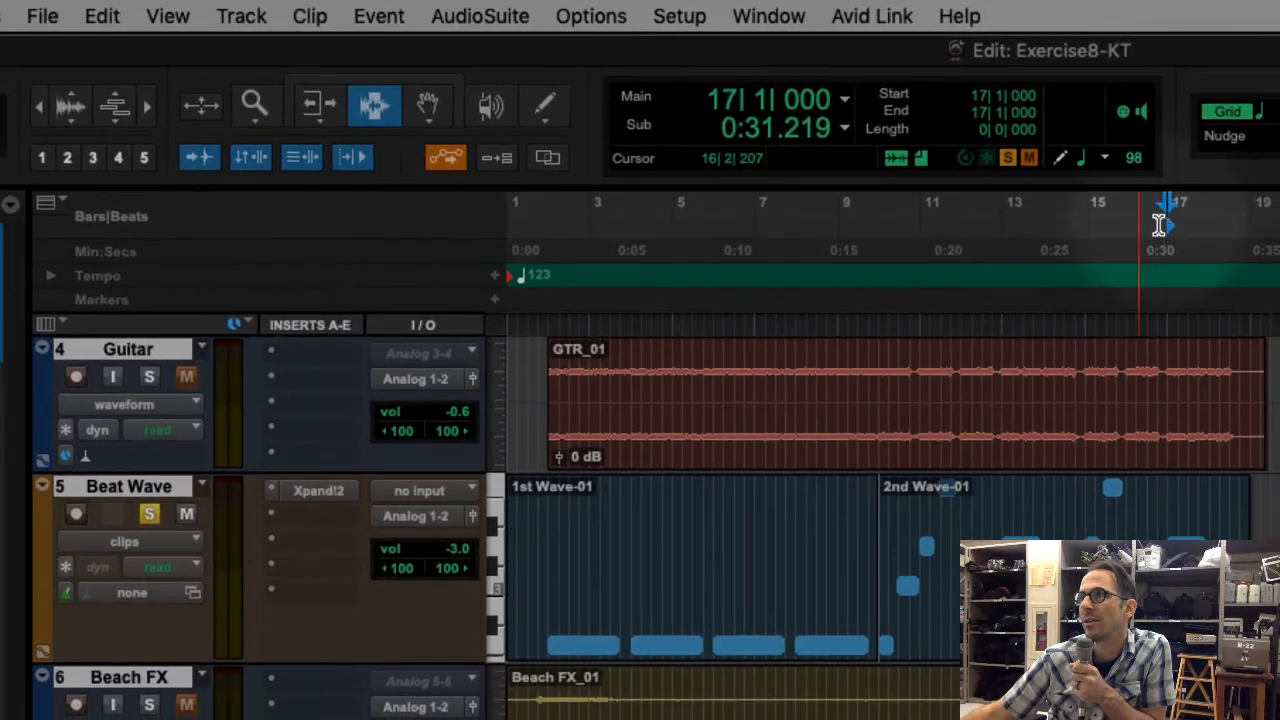
left_click(496, 300)
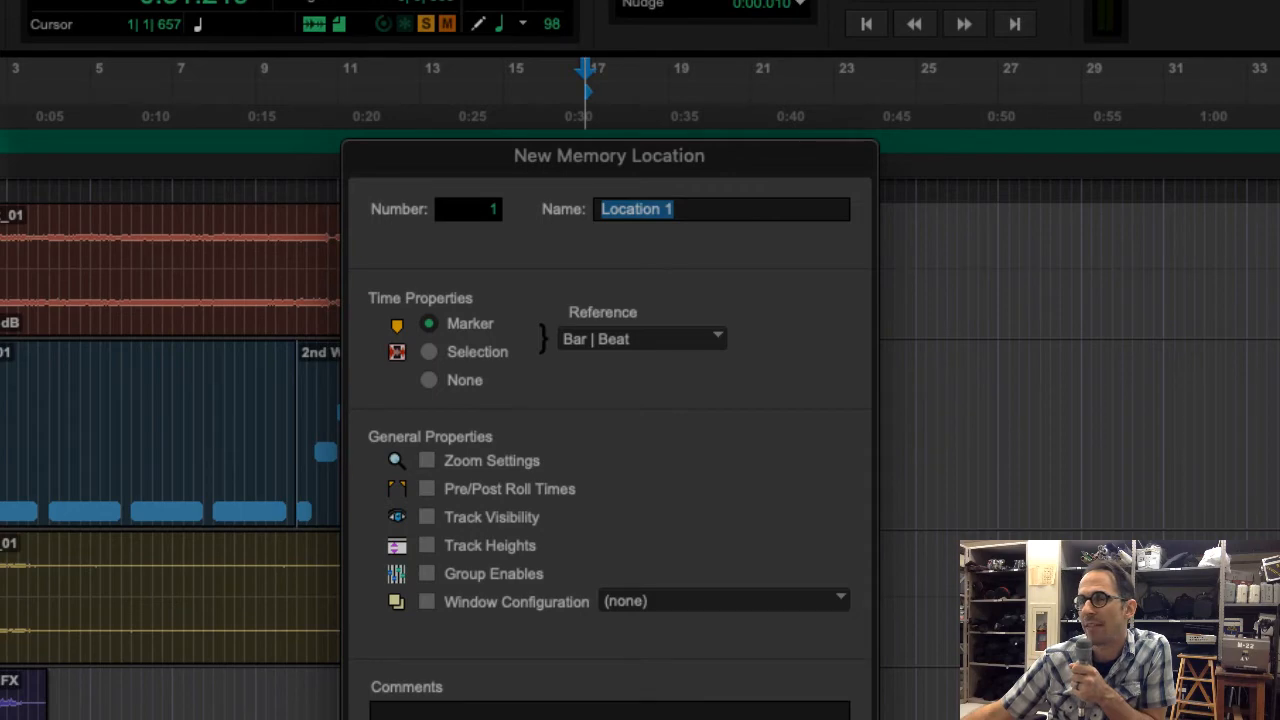
key("Return")
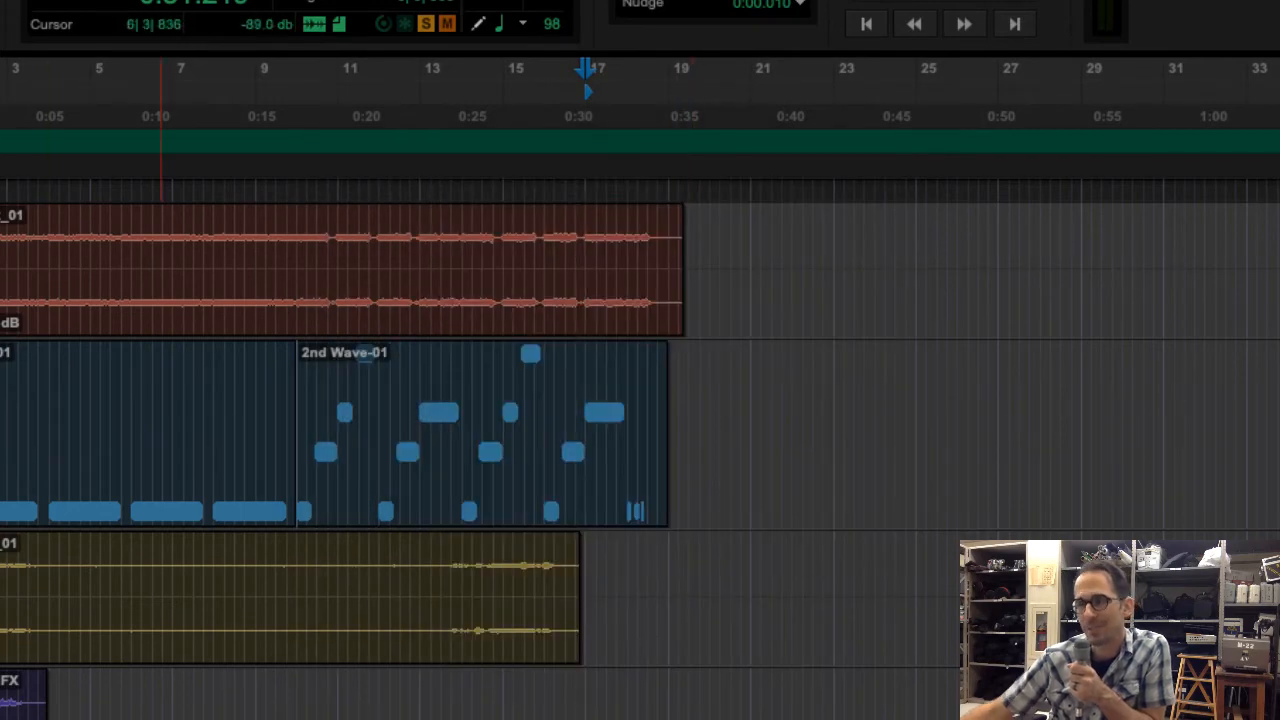
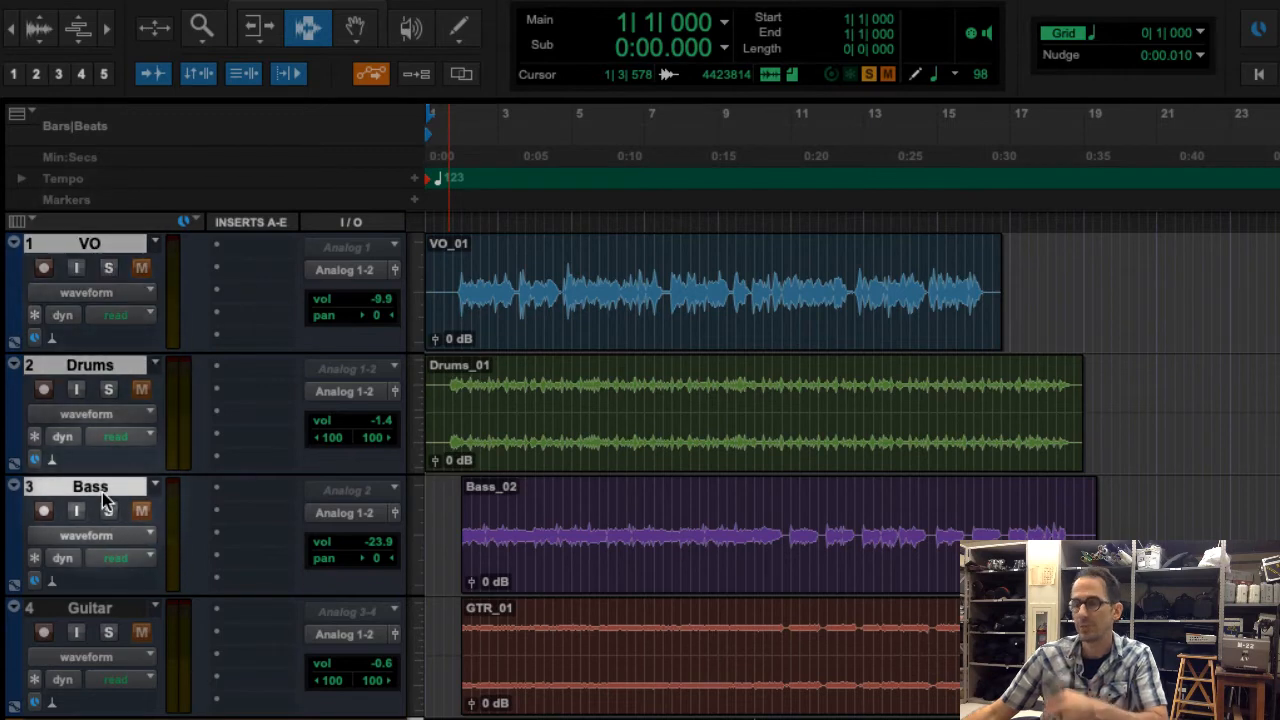
Select only the VO track and return the edit cursor to the start of the session
left_click(103, 491, "alt")
left_click(92, 243)
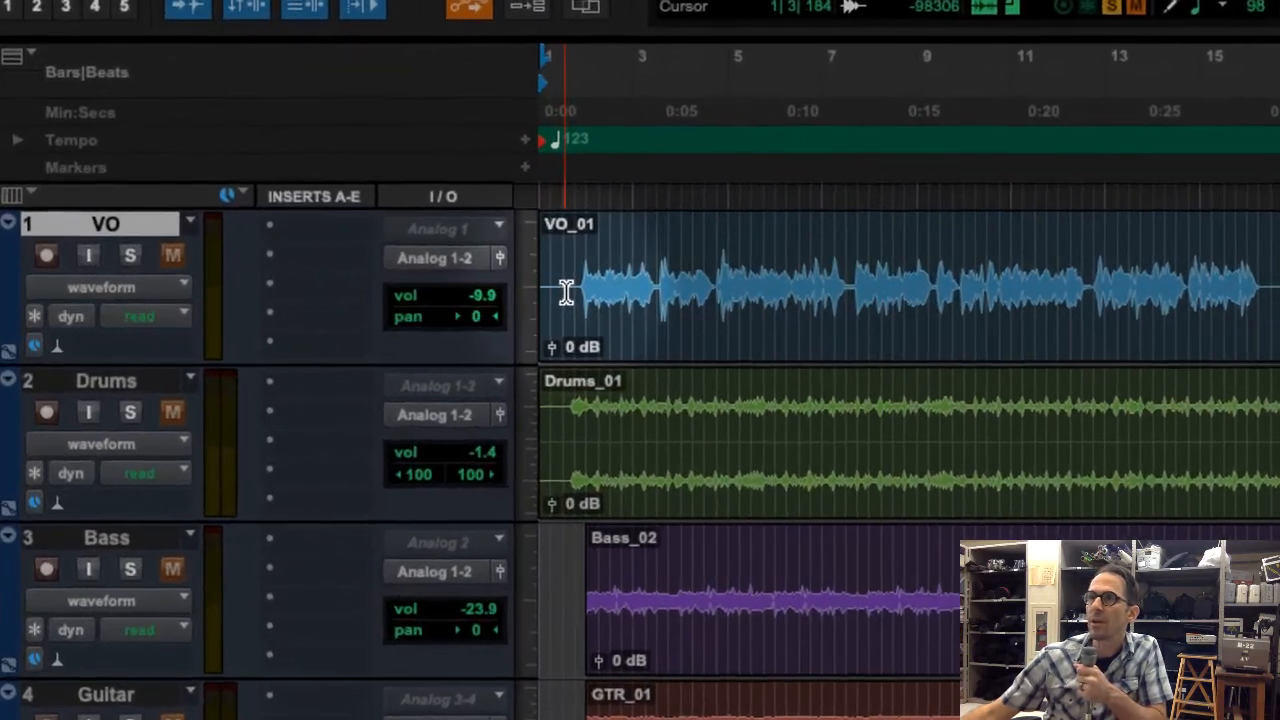
left_click_drag(490, 290, 462, 298)
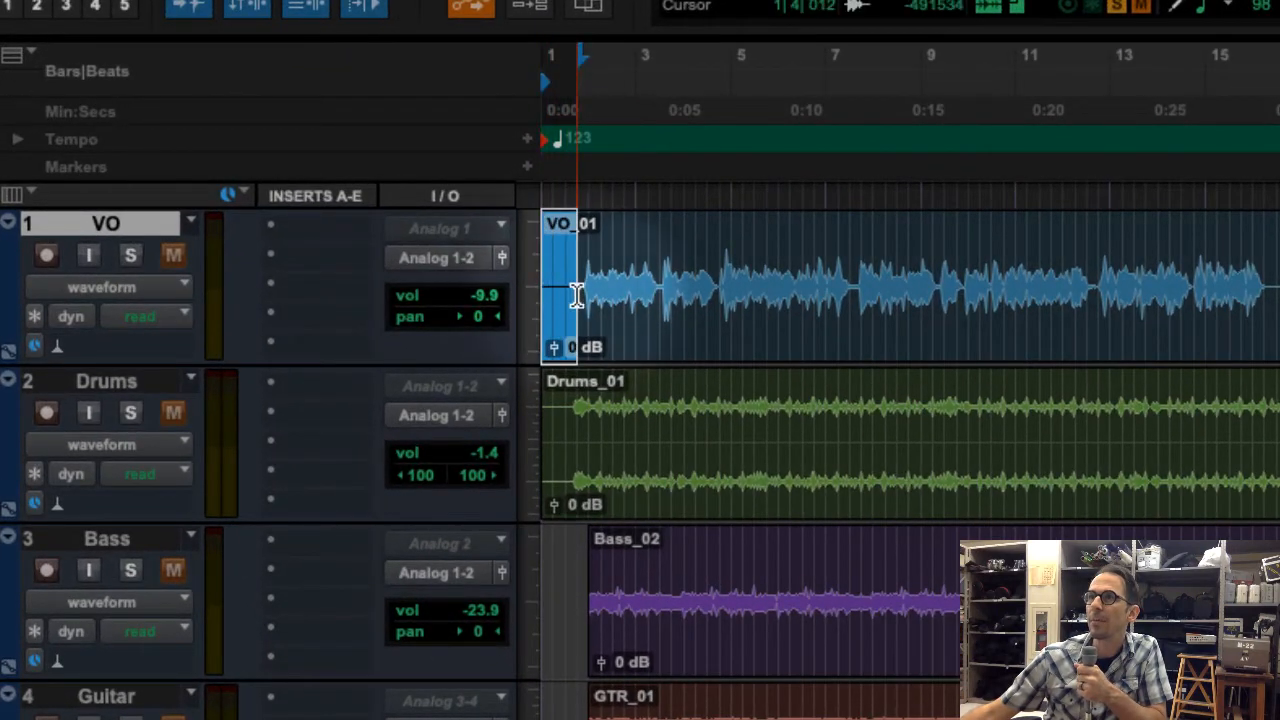
left_click(585, 288)
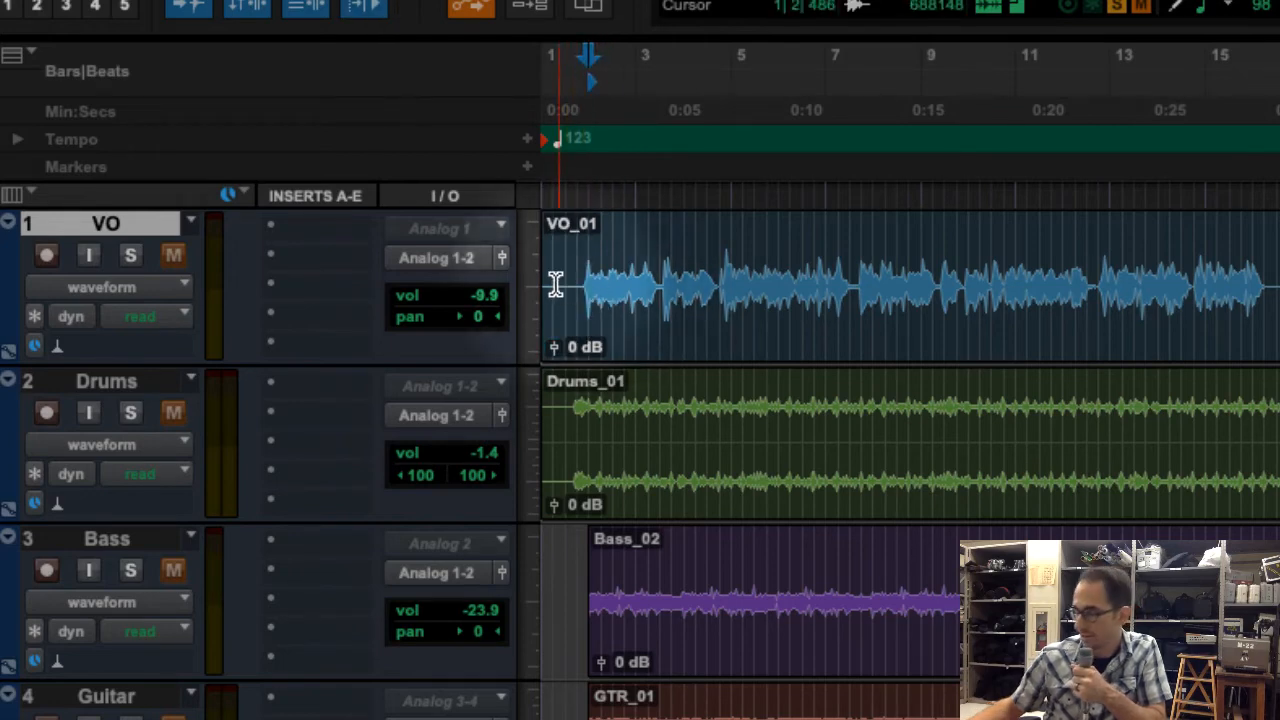
key("Return")
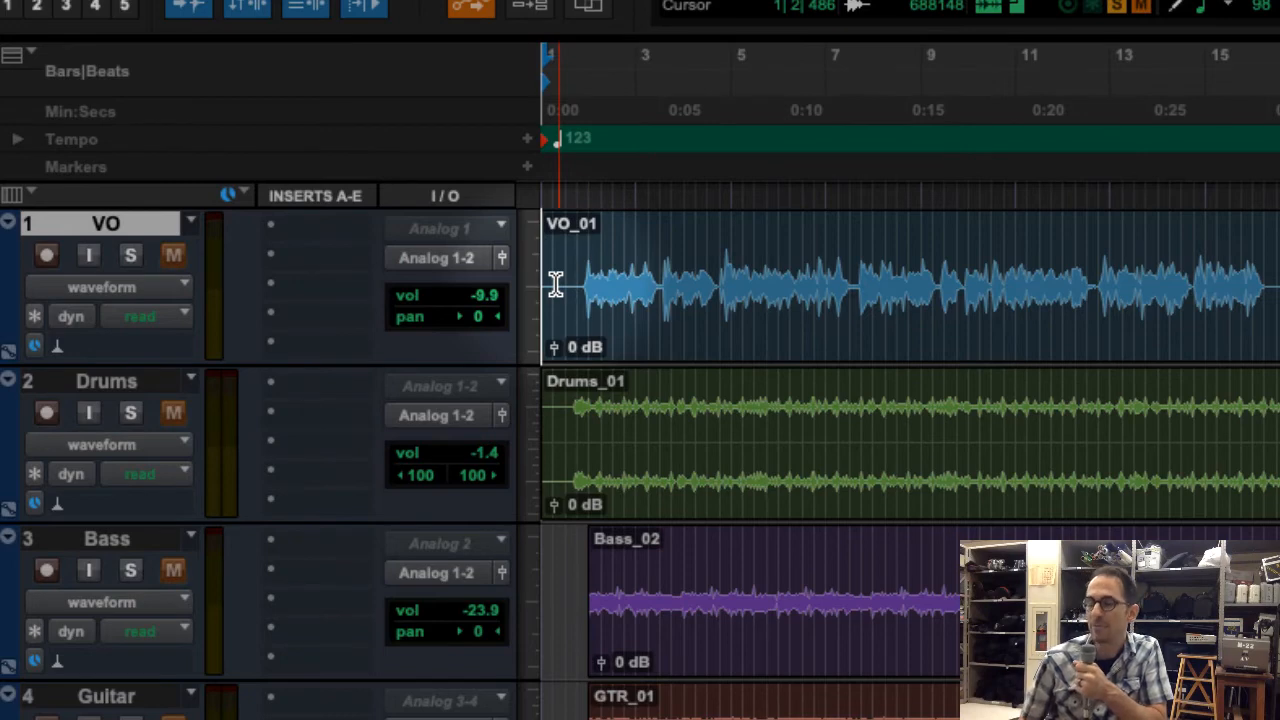
Advance the edit cursor from the session start through successive transients on the VO track
key("Tab")
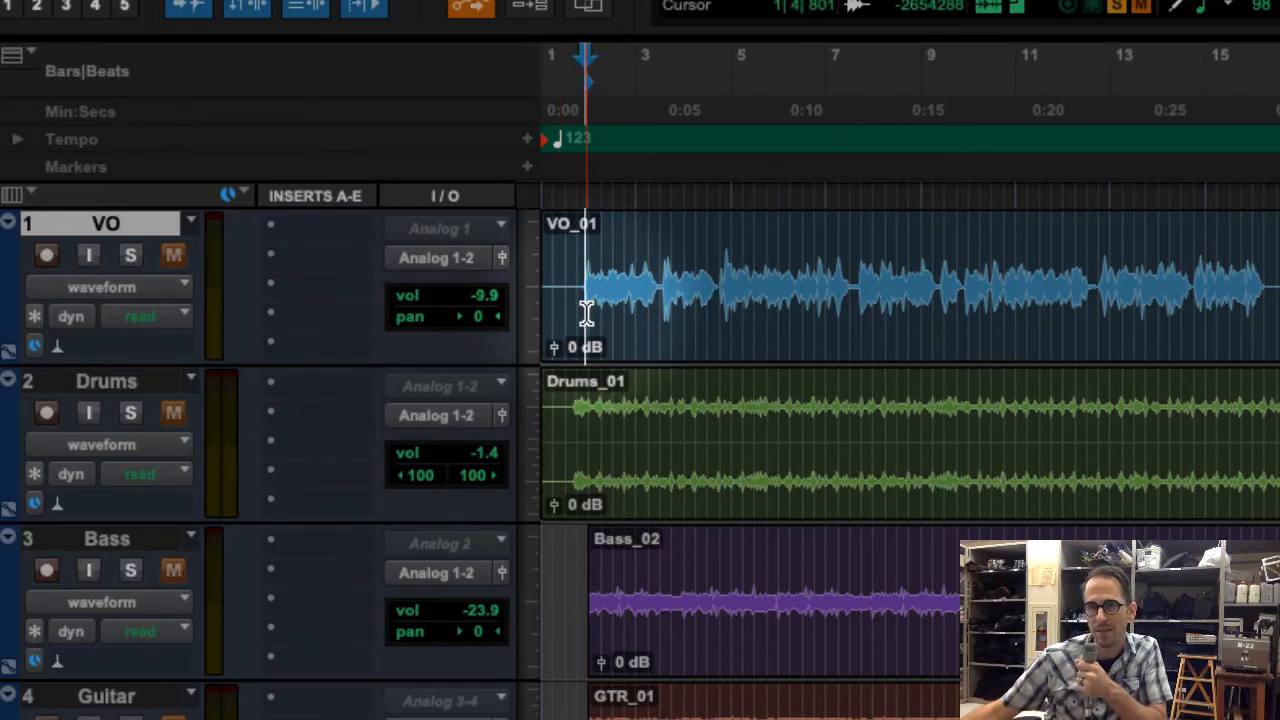
key("Tab")
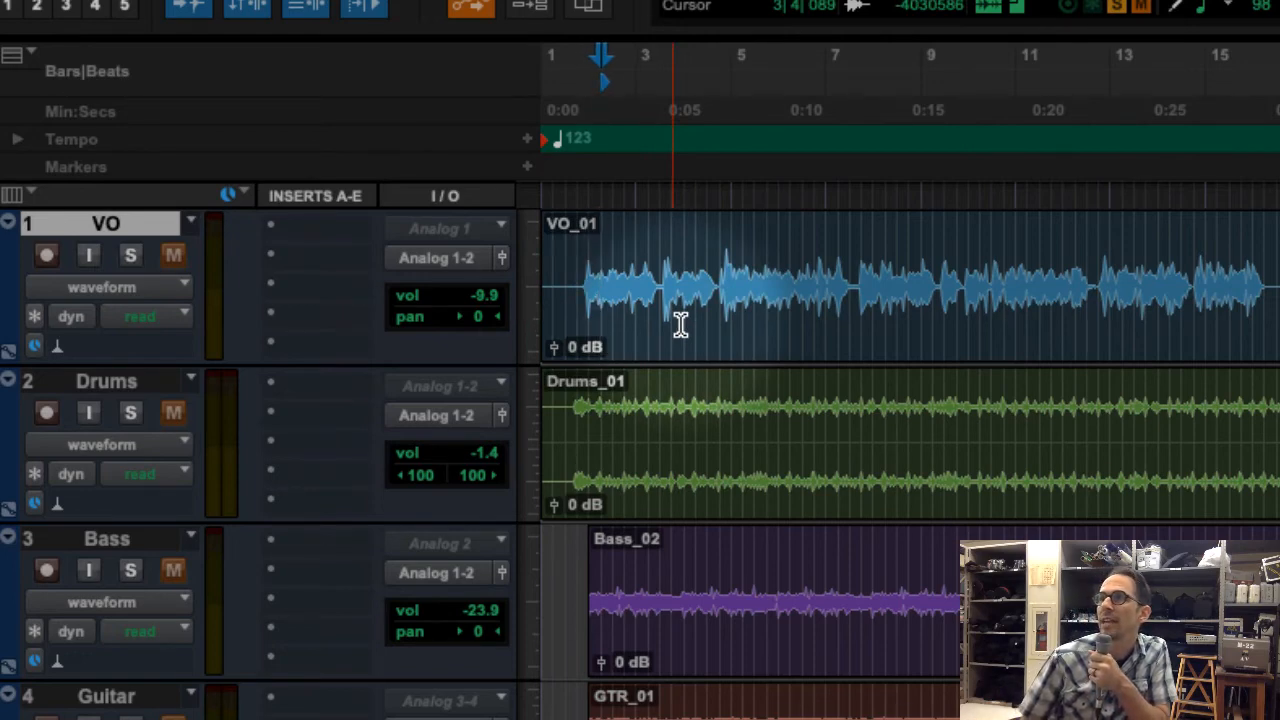
key("Tab")
key("Tab")
key("Tab")
key("Tab")
key("Tab")
key("Tab")
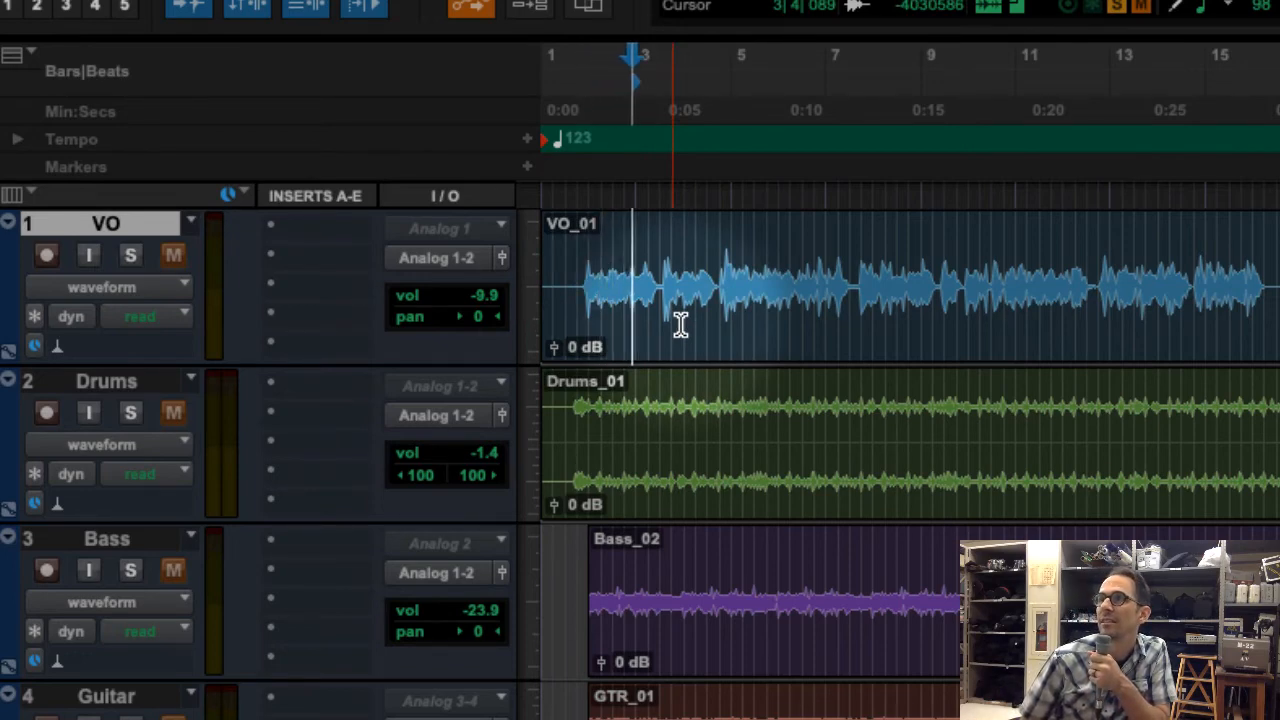
key("Tab")
key("Tab")
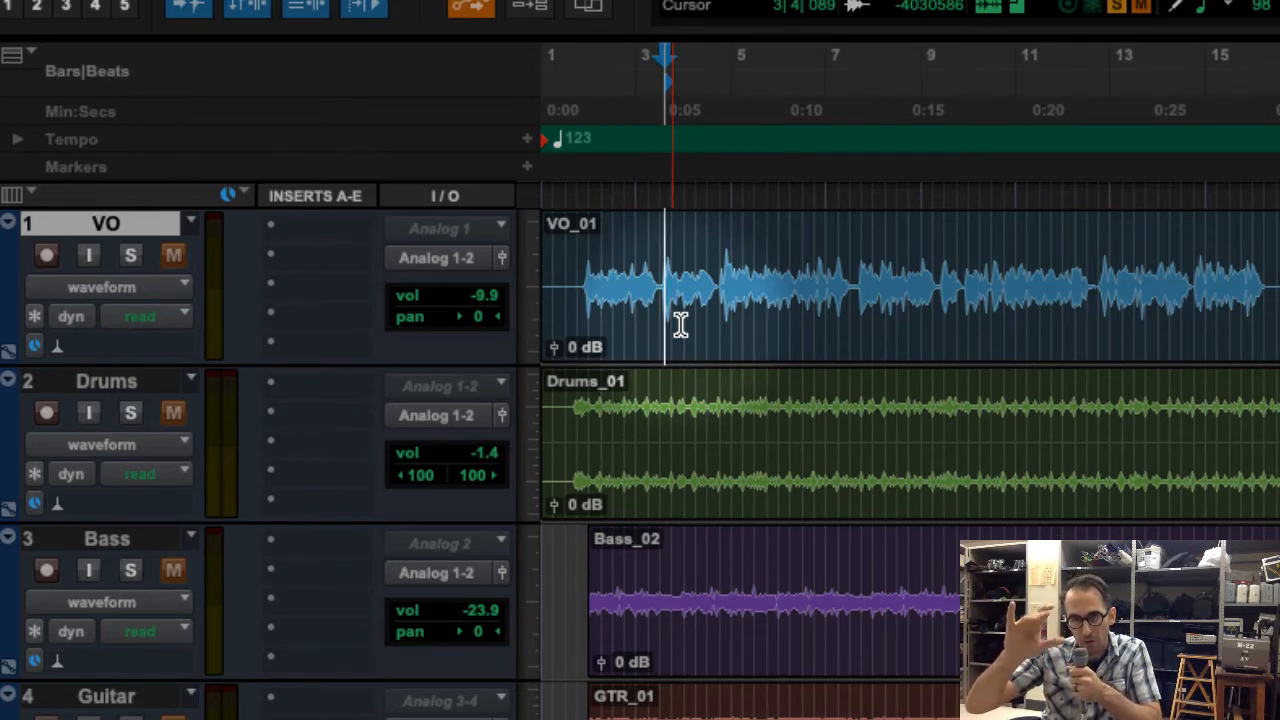
Place the edit cursor ahead of the voiceover and move it to the first major transient on the VO track
left_click(586, 286)
left_click(562, 288)
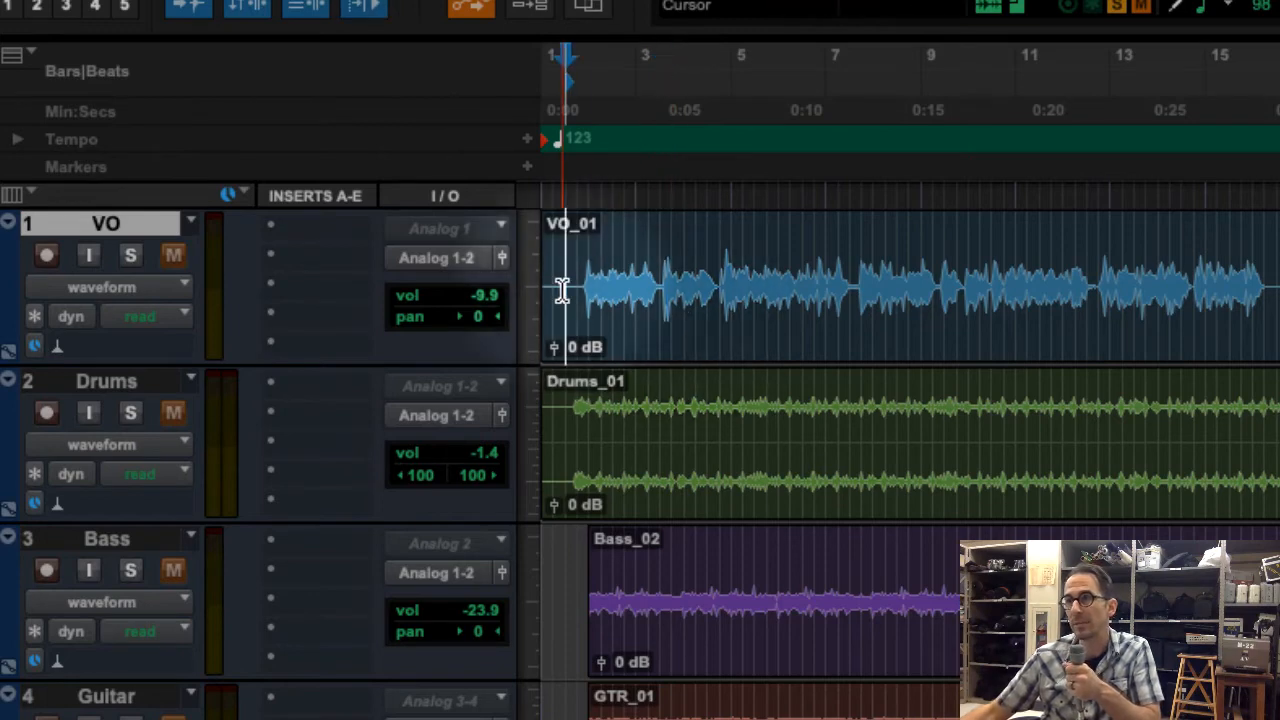
key("Tab")
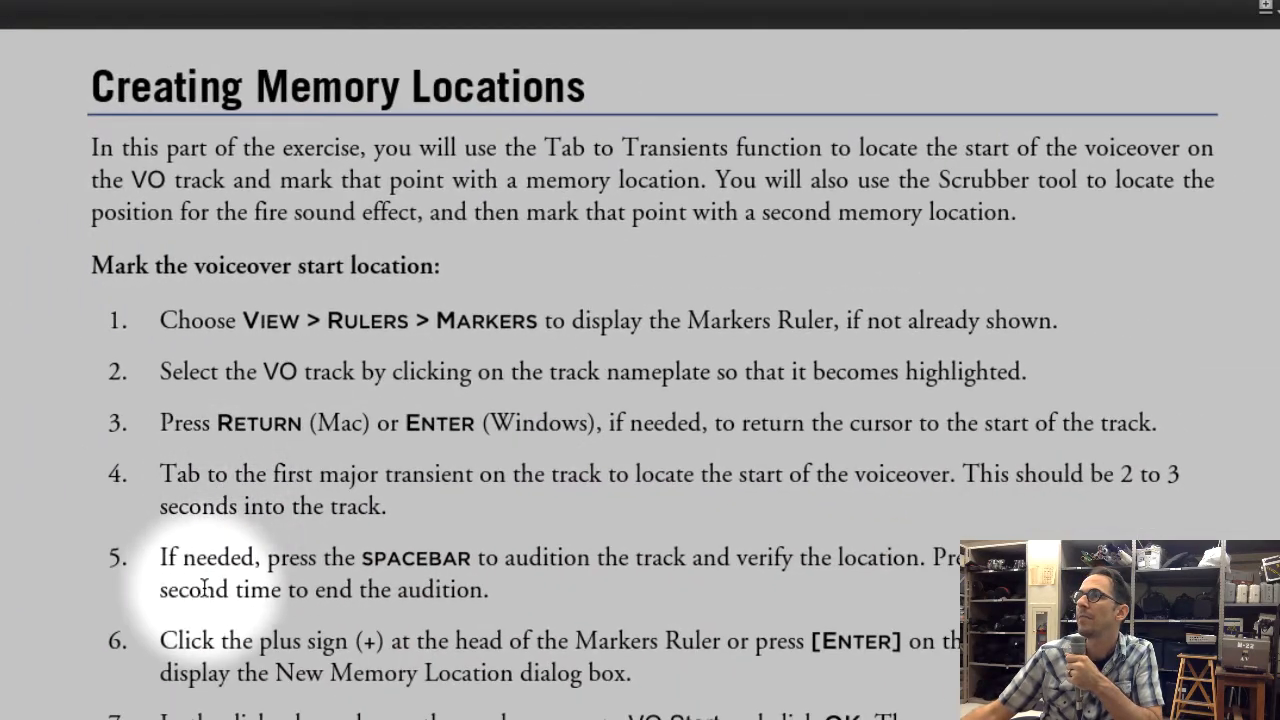
Read the exercise's audition instruction in Adobe Digital Editions, return to Pro Tools, and audition the session from the voiceover start
scroll(203, 589, "down", 3)
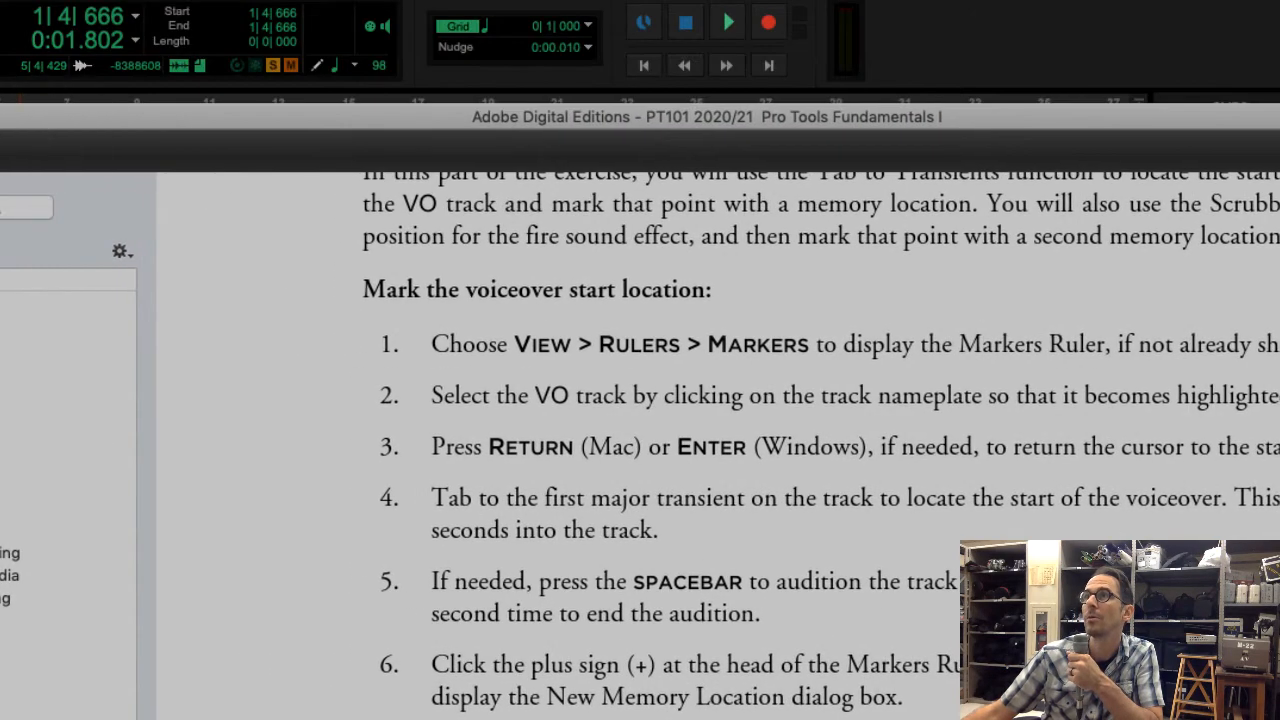
left_click(577, 36)
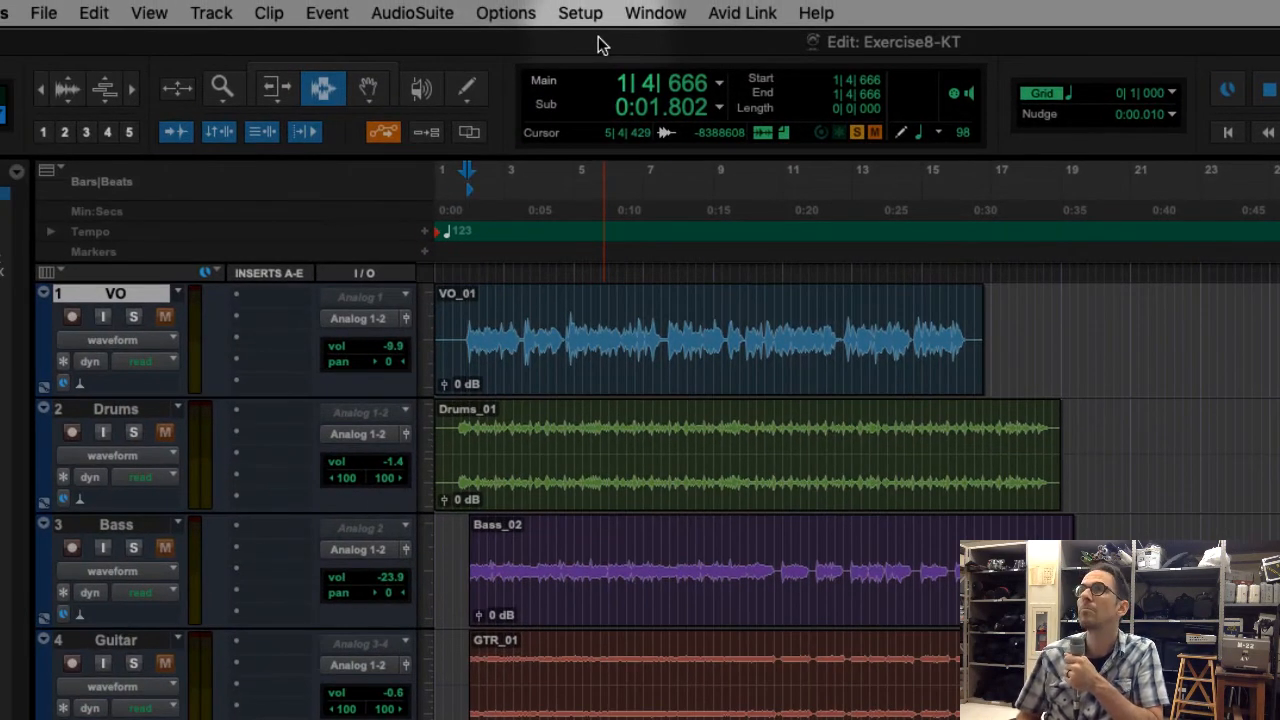
key("space")
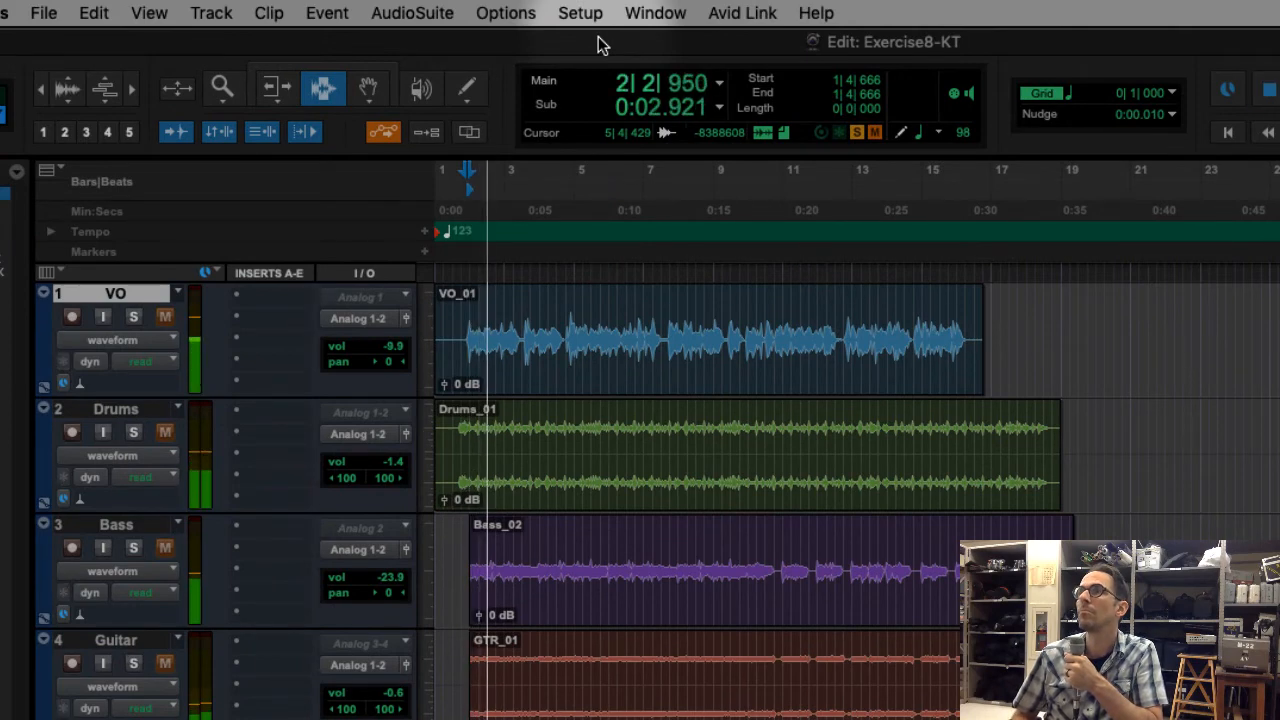
key("space")
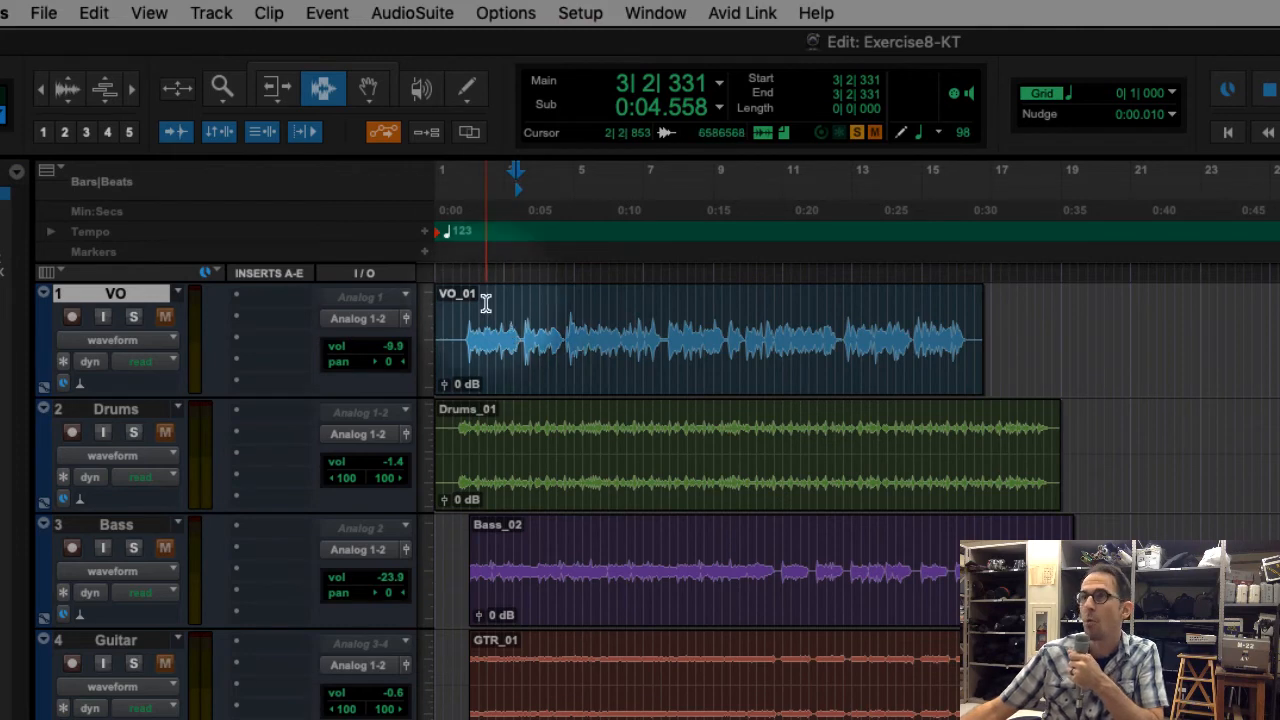
Return the edit cursor to the first VO transient and turn off Insertion Follows Playback
left_click(443, 312)
key("space")
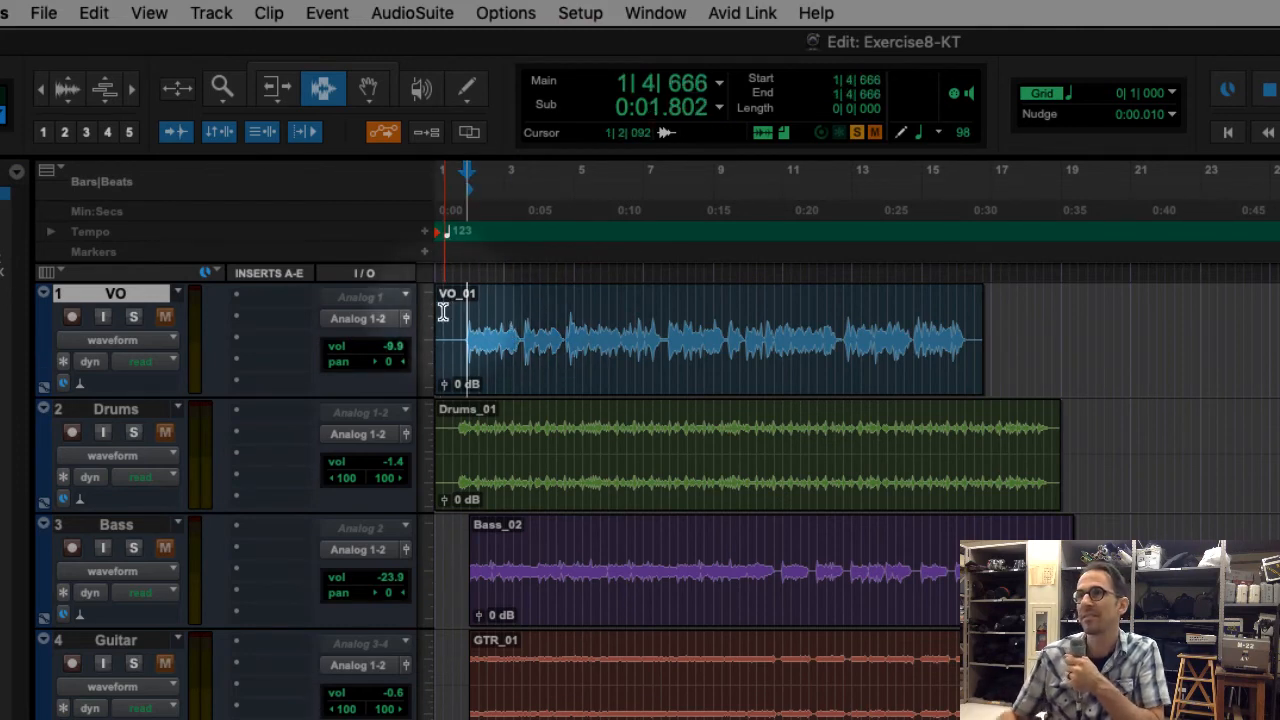
left_click(520, 10)
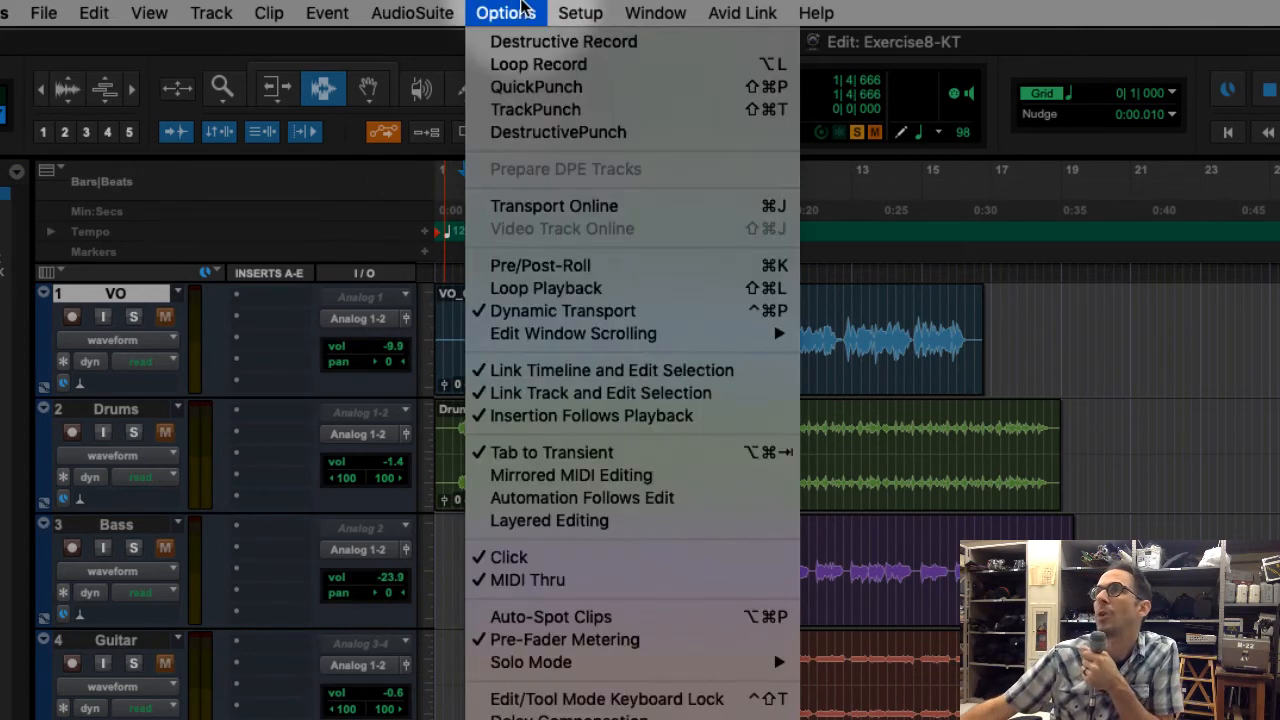
left_click(678, 425)
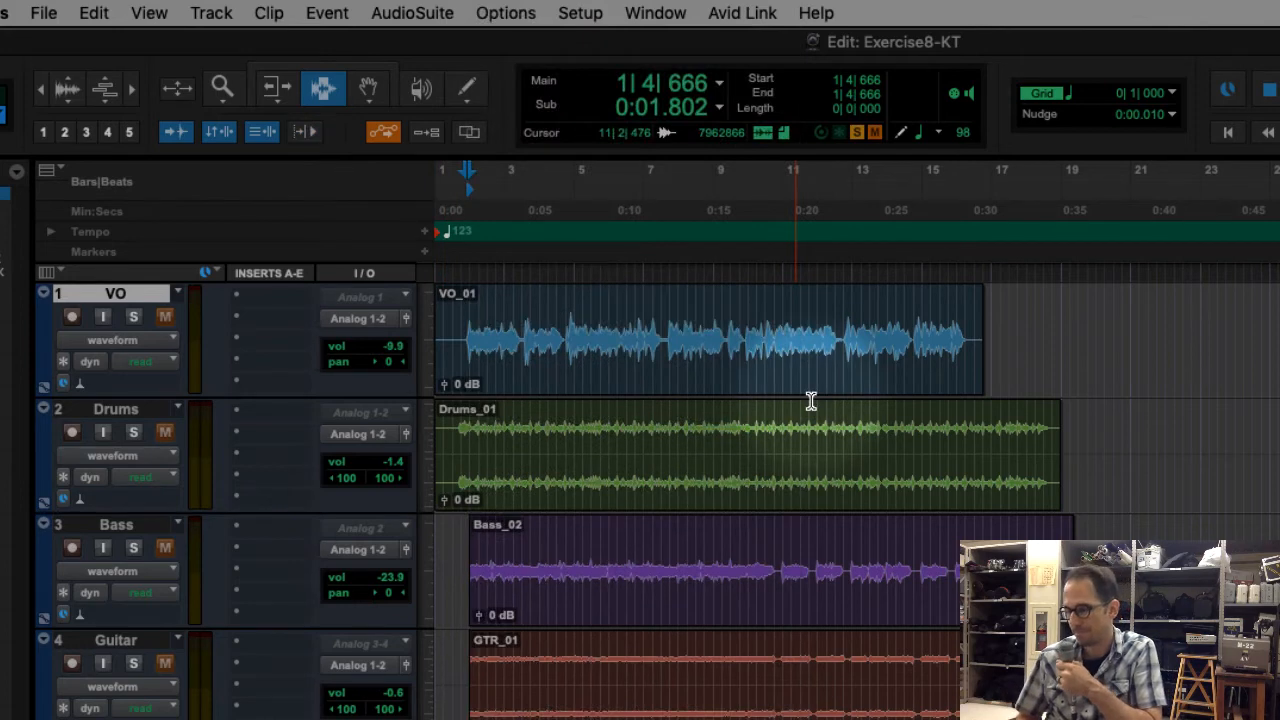
Audition the session several times from the voiceover start with Insertion Follows Playback off, checking where the cursor rests after each stop
key("space")
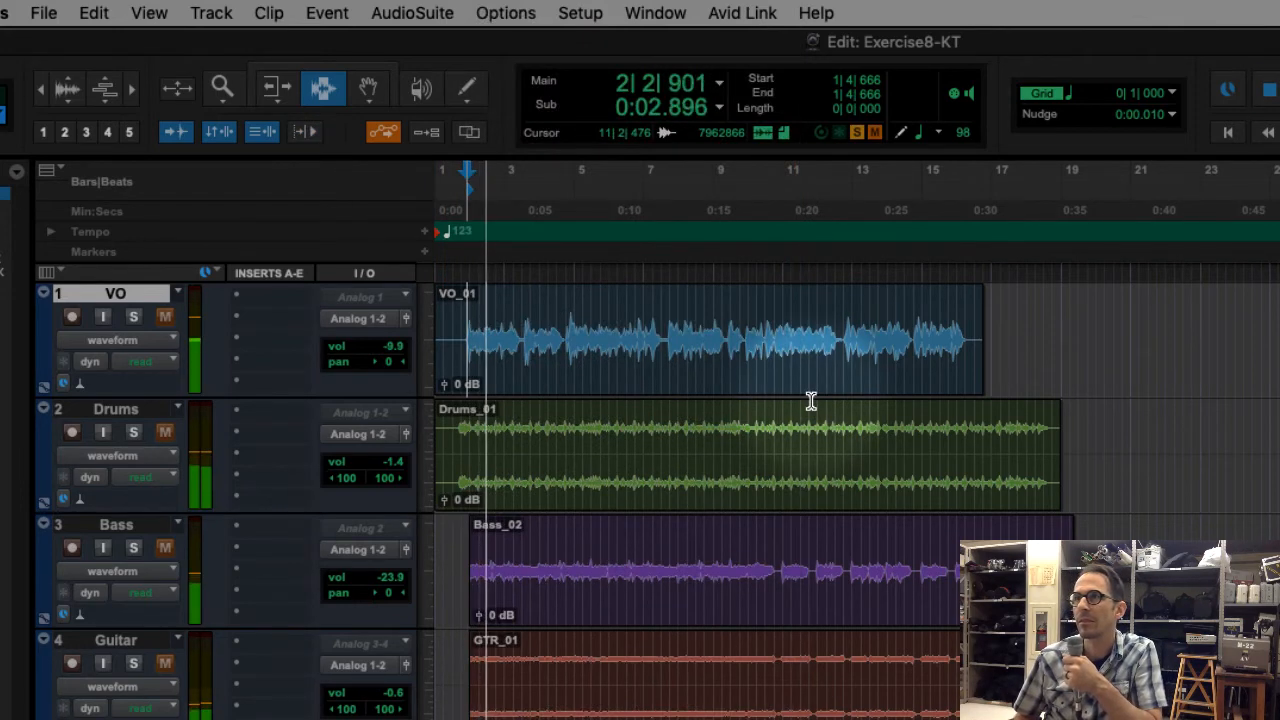
key("space")
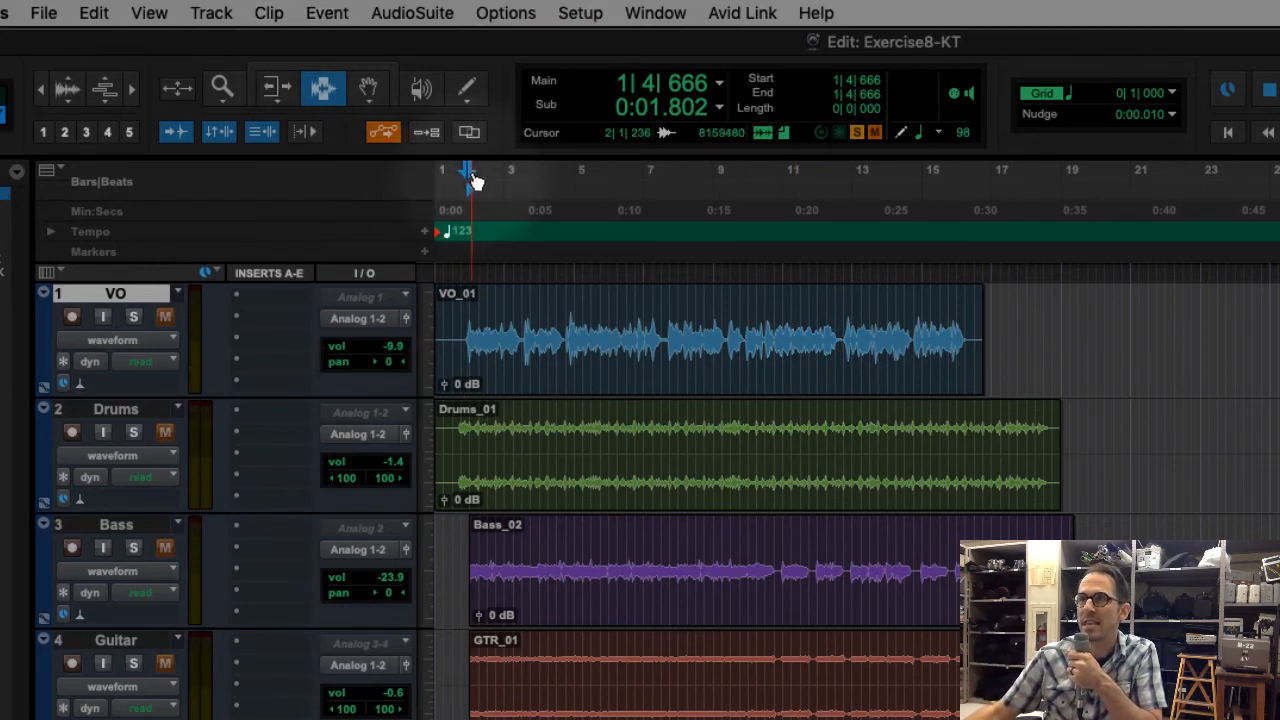
key("space")
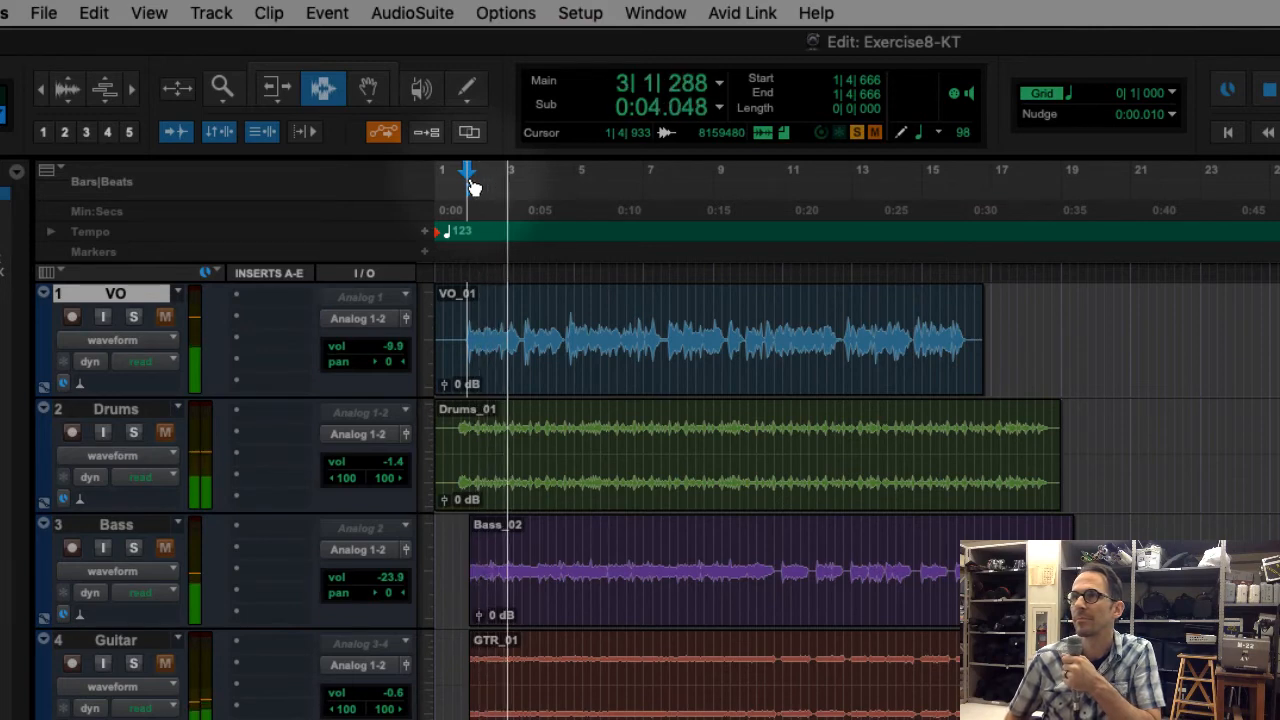
key("space")
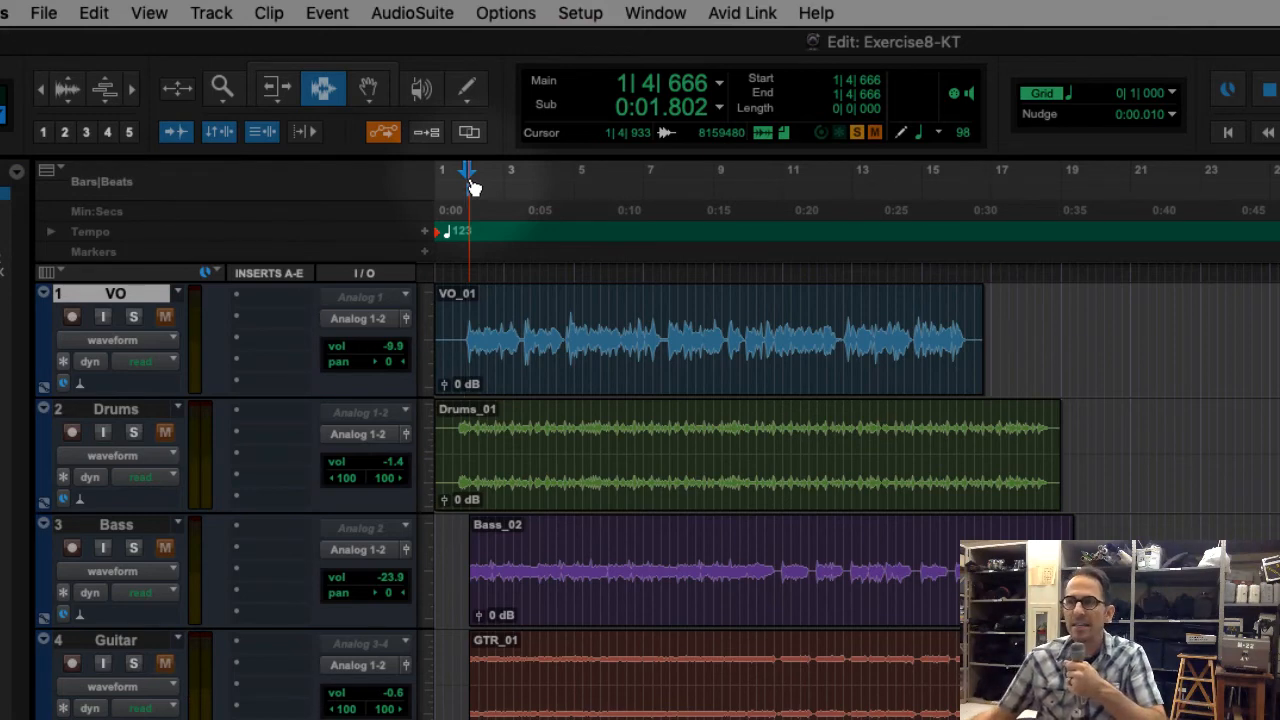
left_click(412, 12)
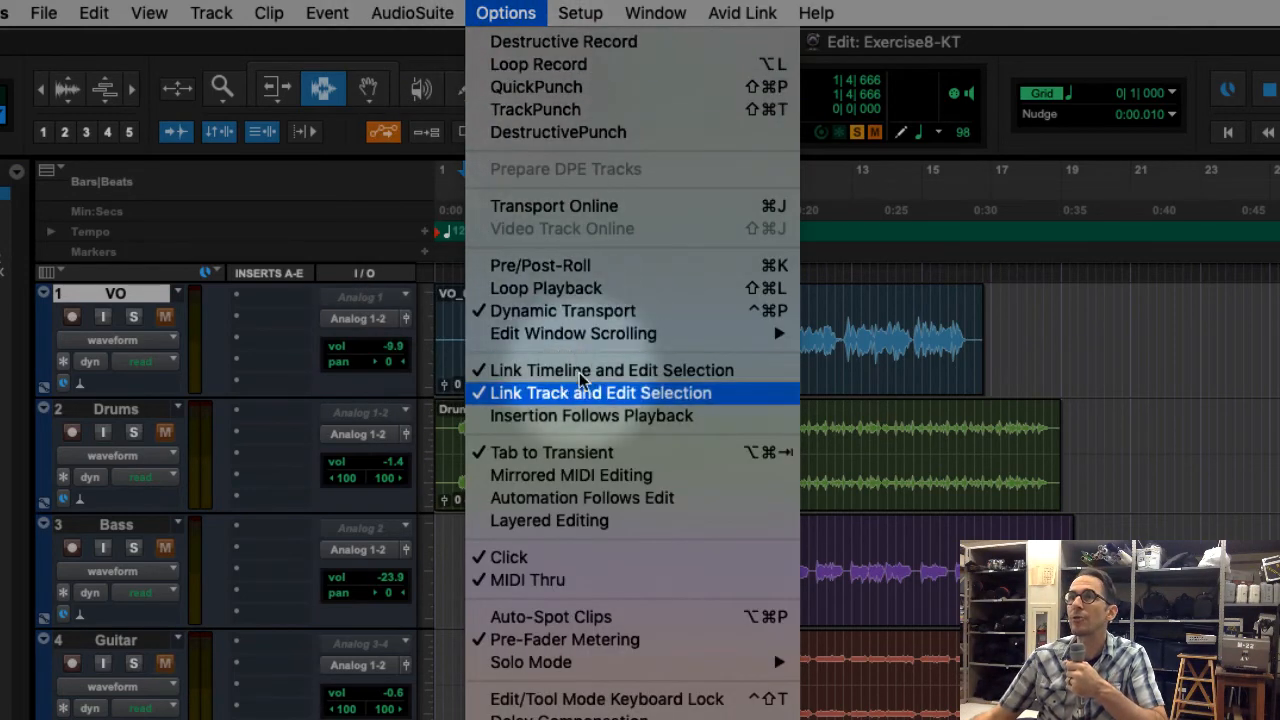
left_click(622, 415)
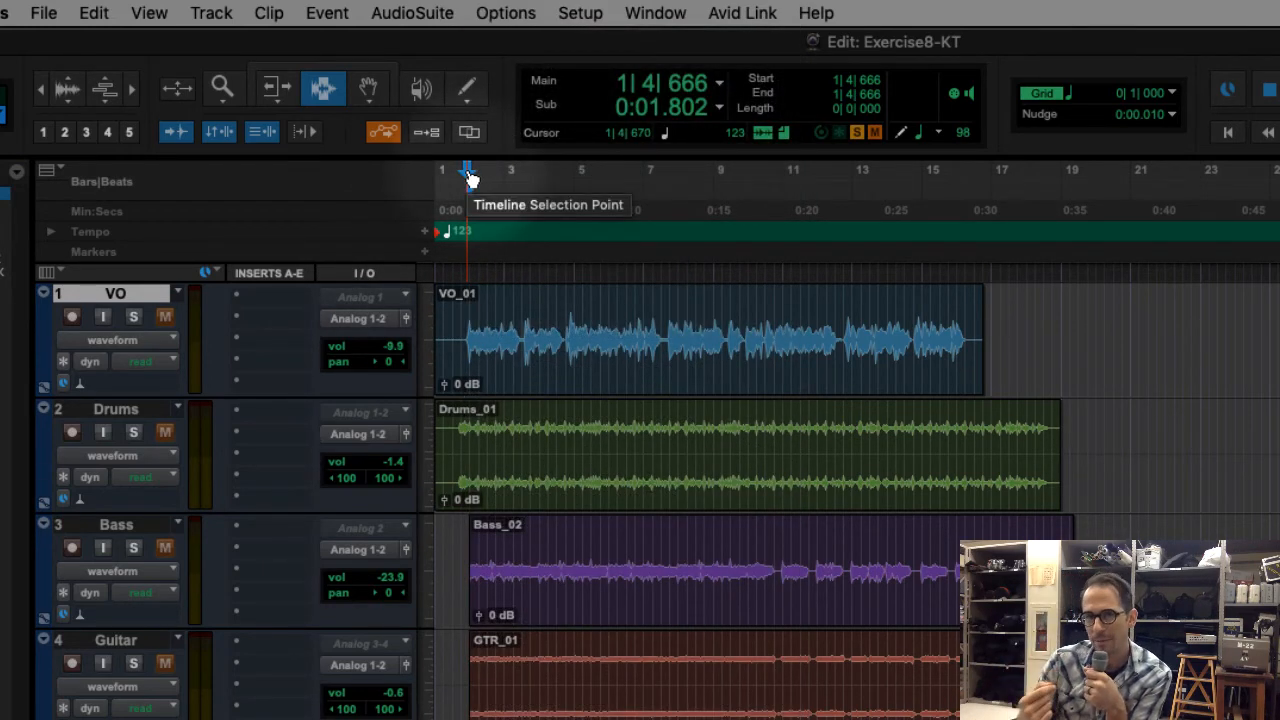
key("space")
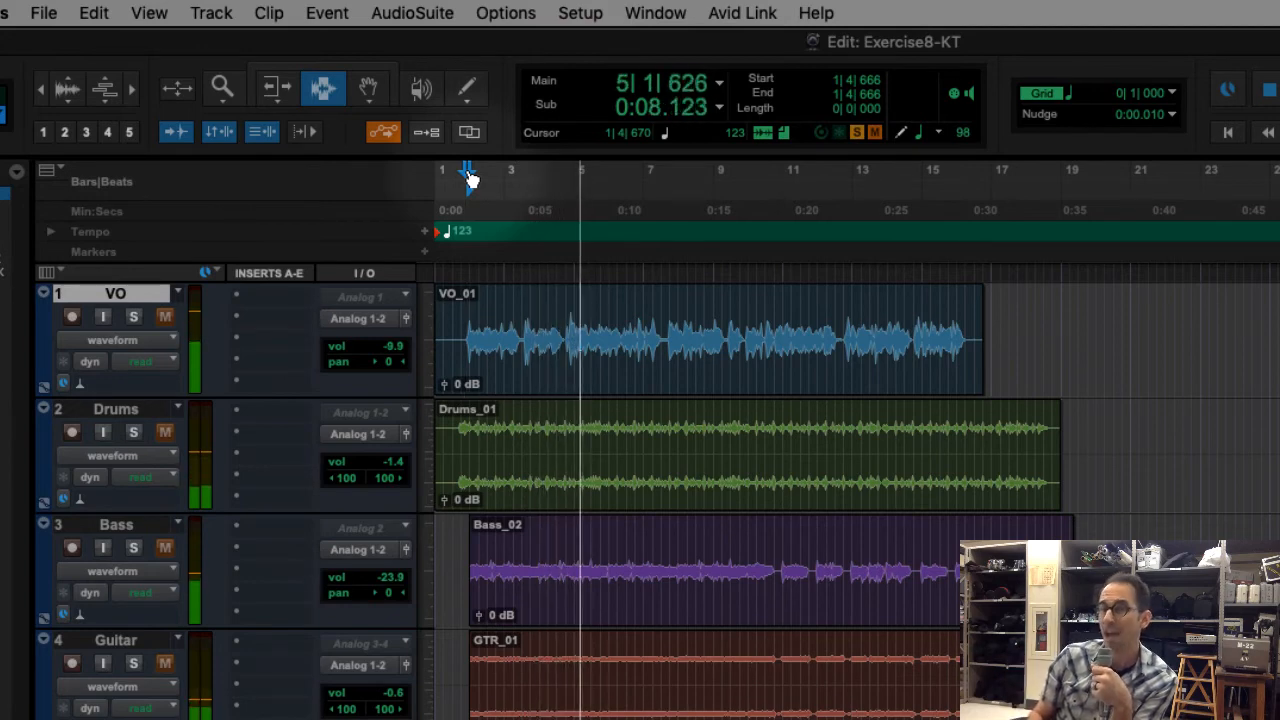
key("space")
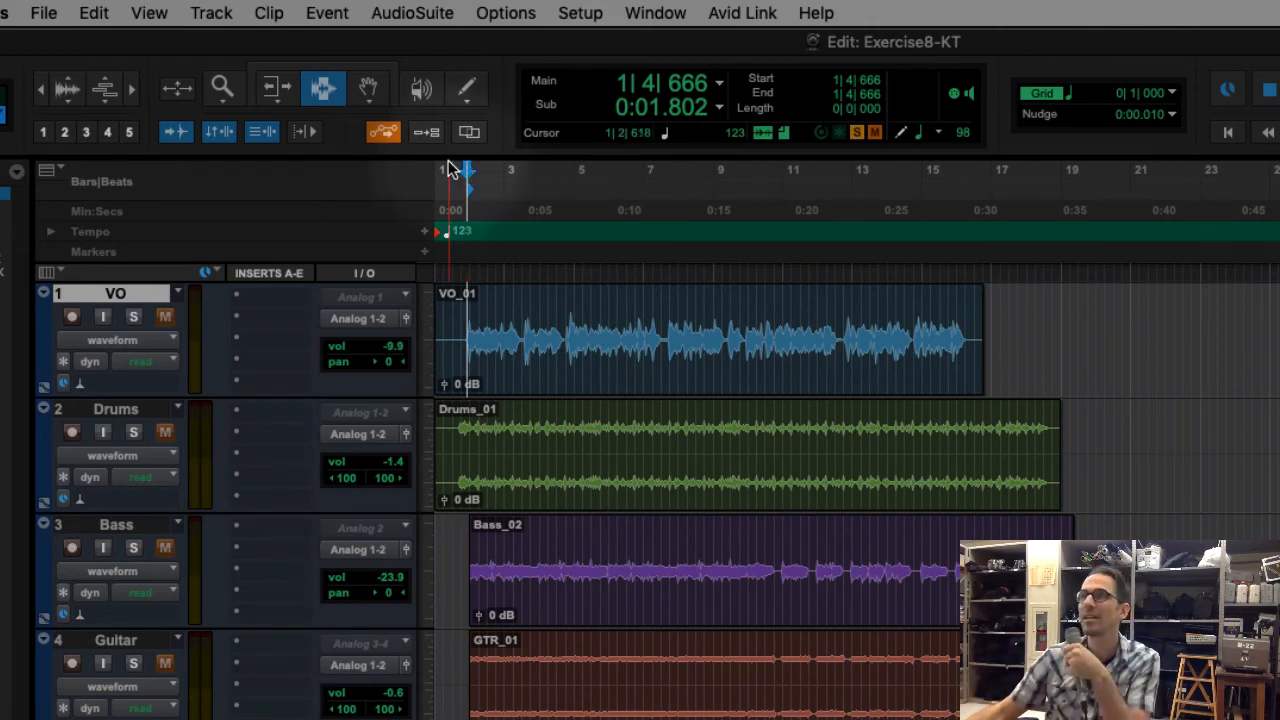
Turn Insertion Follows Playback on and play from the voiceover start, stopping partway to compare the cursor behavior
left_click(412, 12)
mouse_move(505, 12)
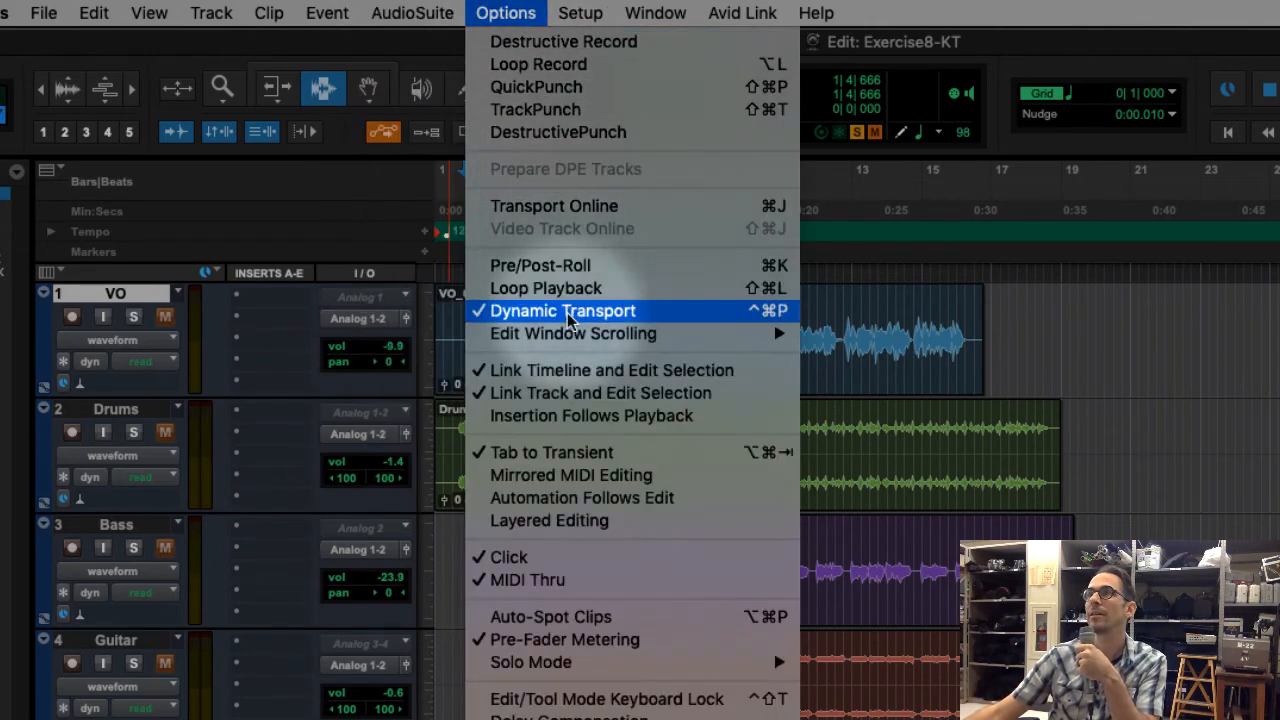
left_click(576, 417)
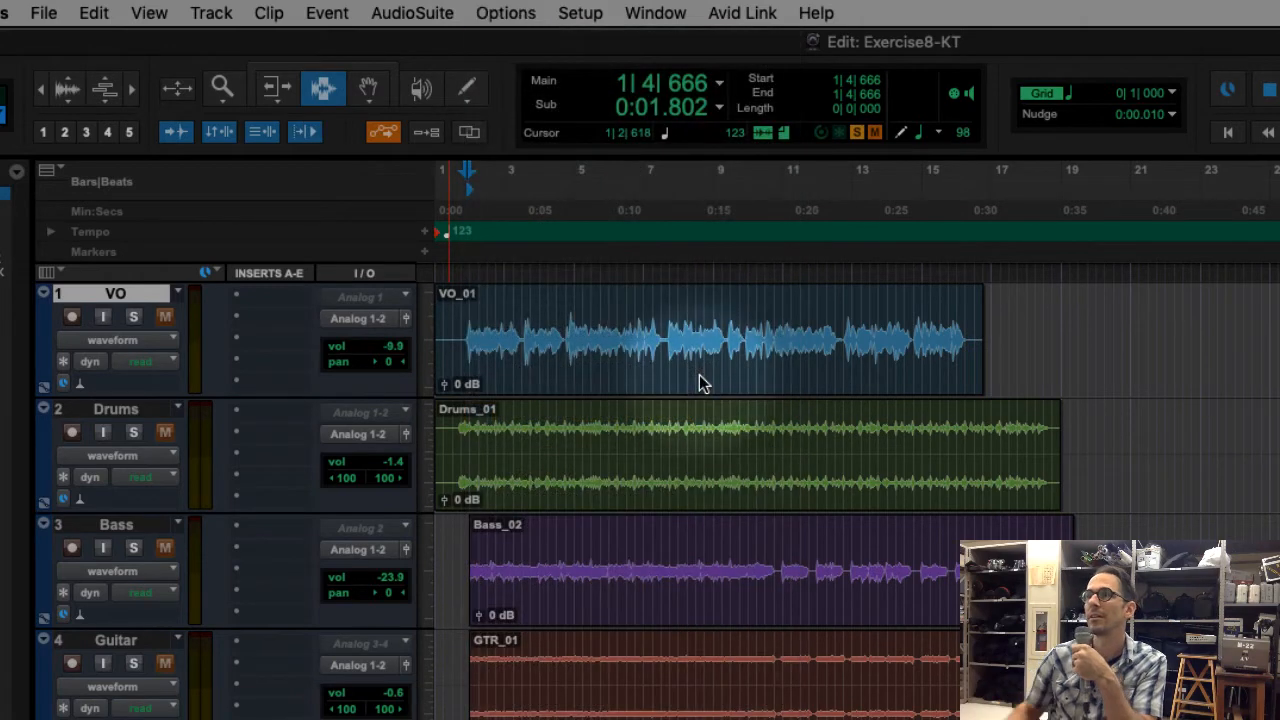
key("space")
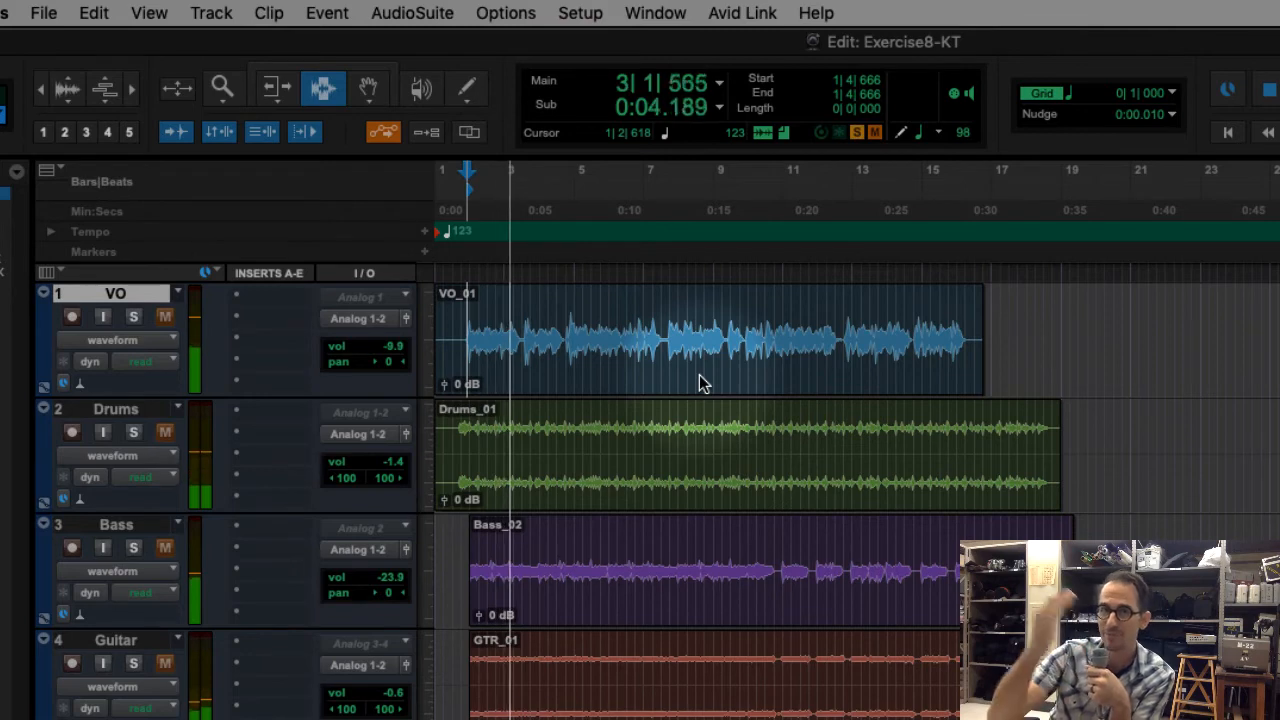
key("space")
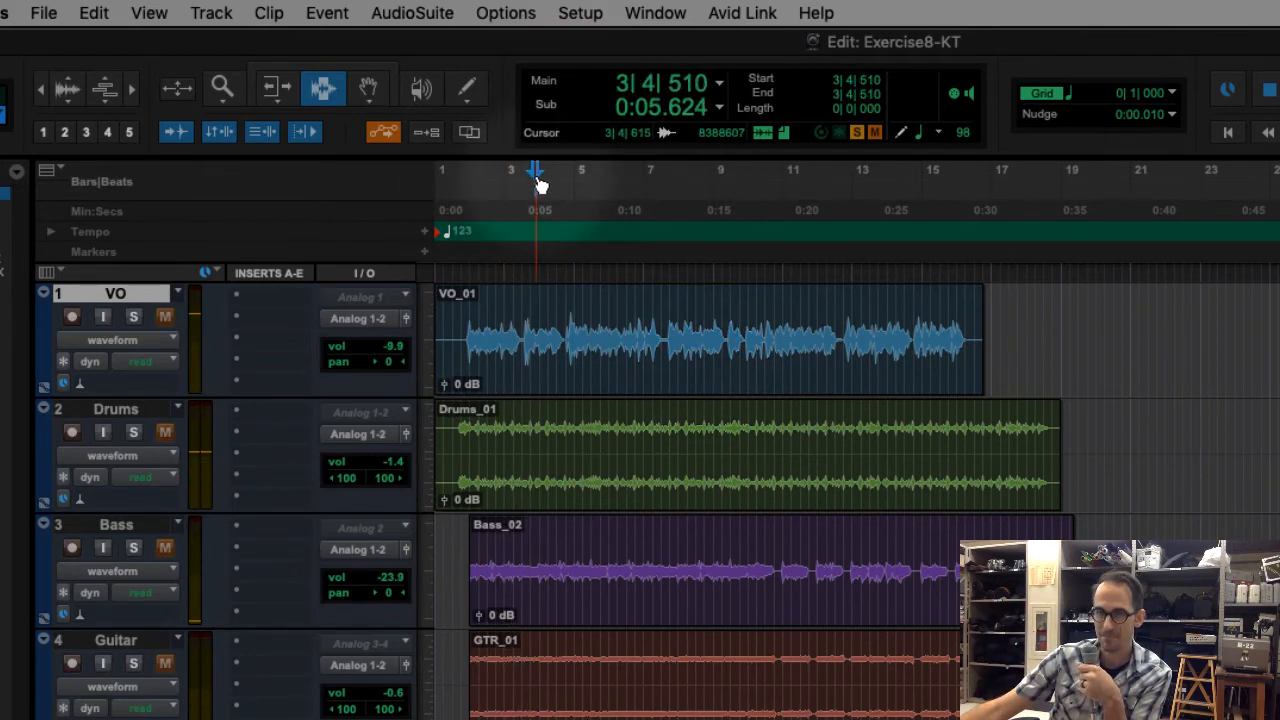
Turn Insertion Follows Playback back off and relocate the edit cursor from 1|2|000 to the VO track's first transient
left_click(443, 338)
left_click(410, 13)
mouse_move(505, 13)
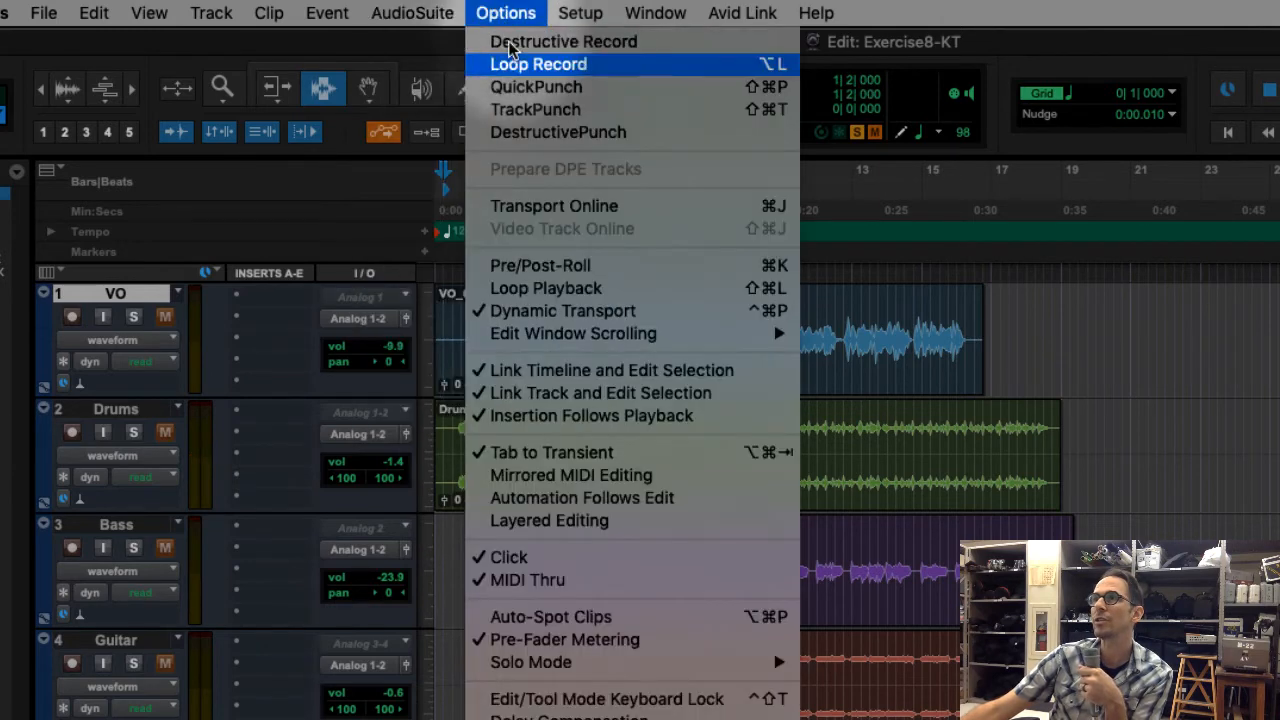
left_click(612, 415)
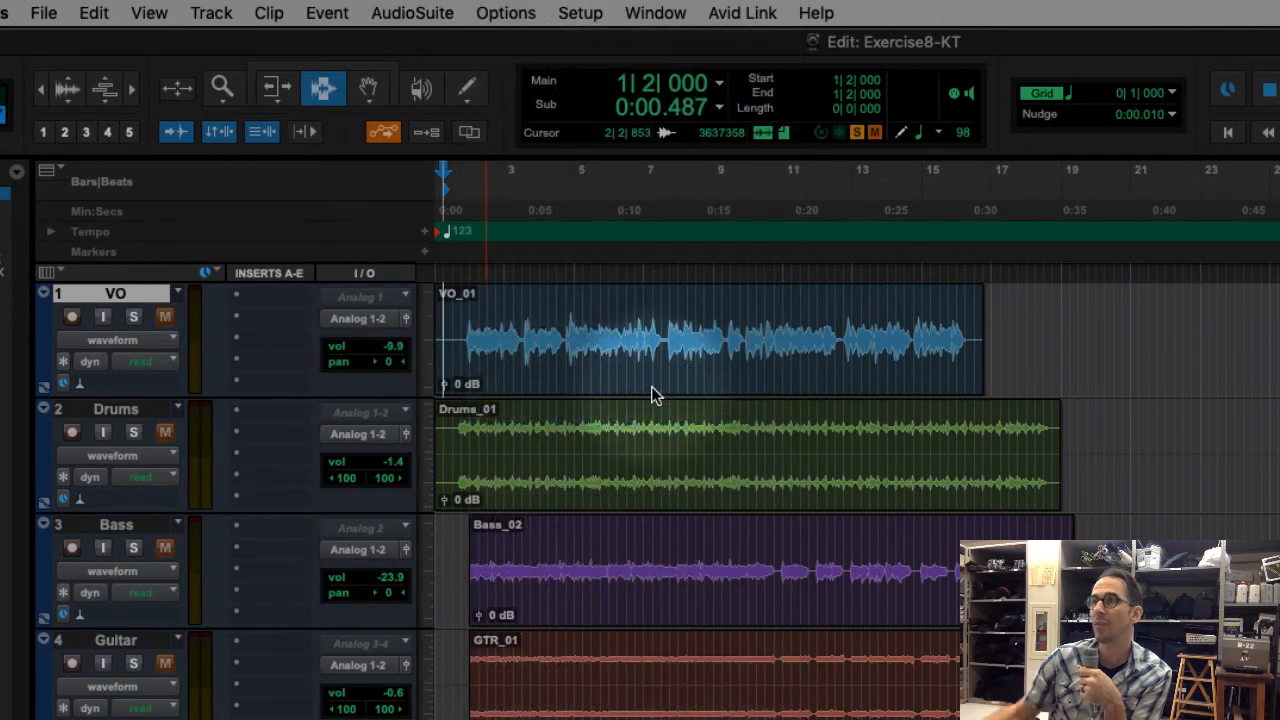
key("Tab")
Play and stop the session repeatedly from the first VO transient to verify the voiceover start location
key("space")
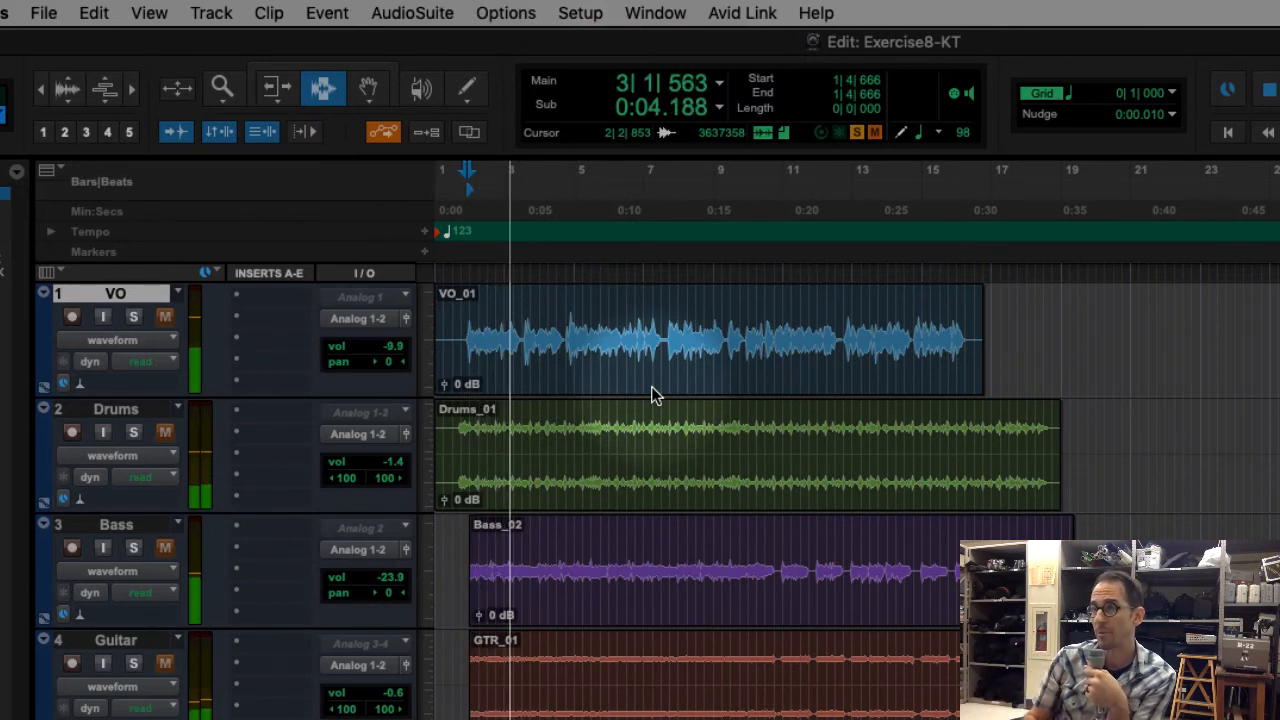
key("space")
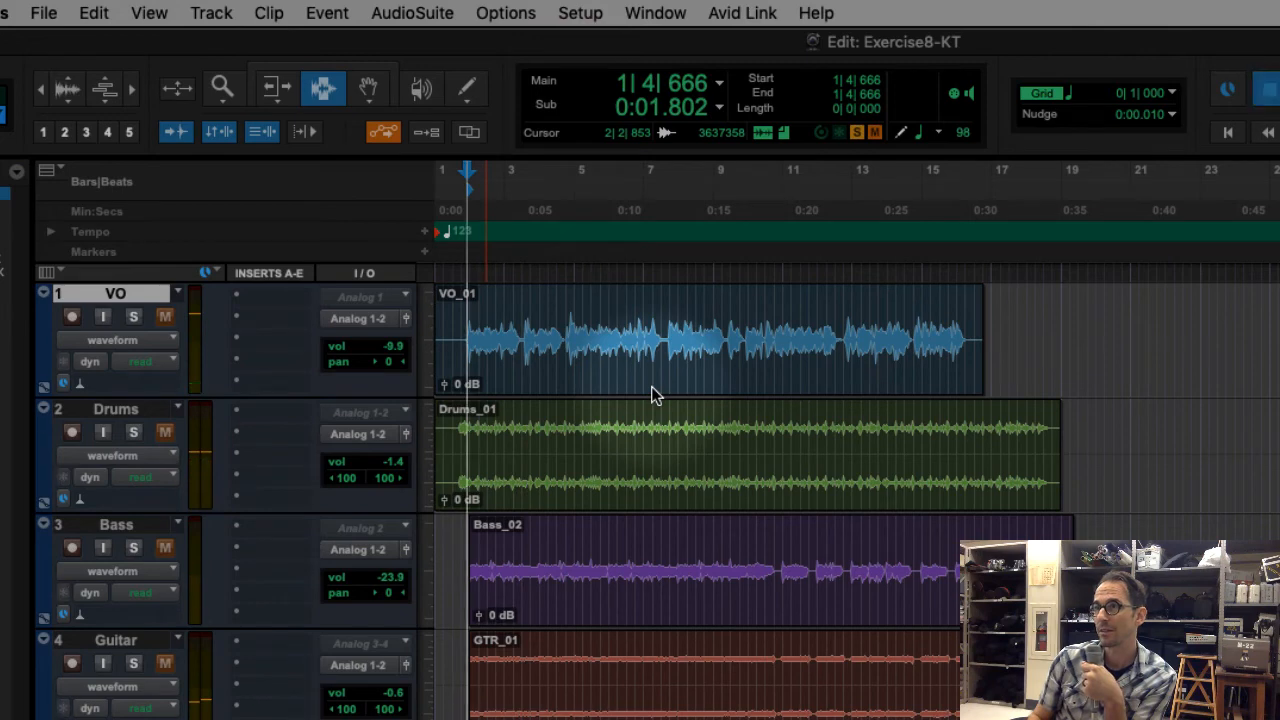
key("space")
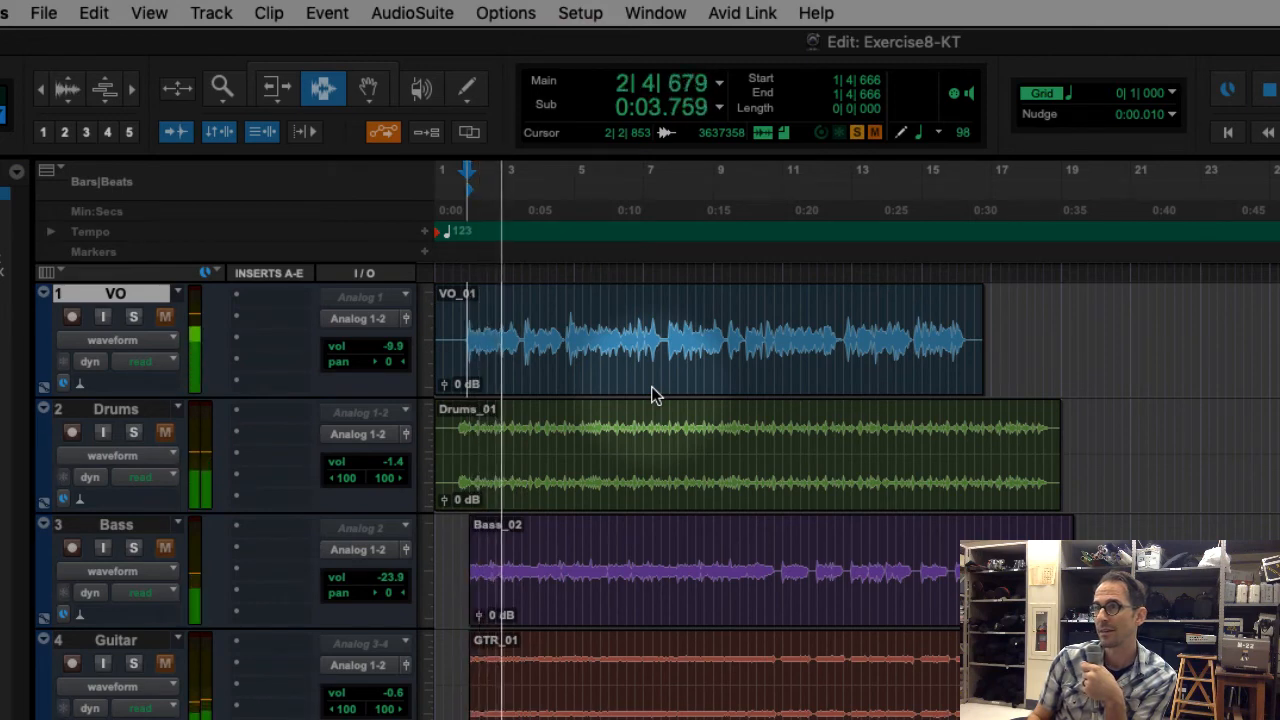
key("space")
key("space")
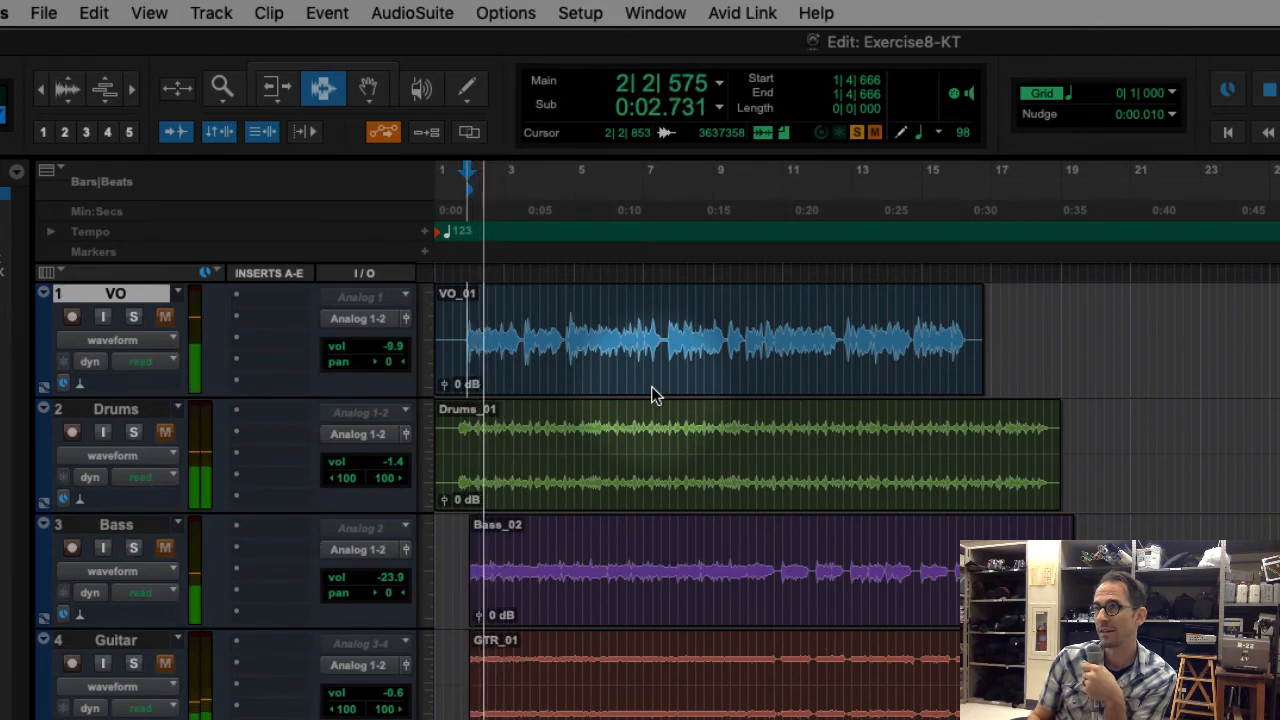
key("space")
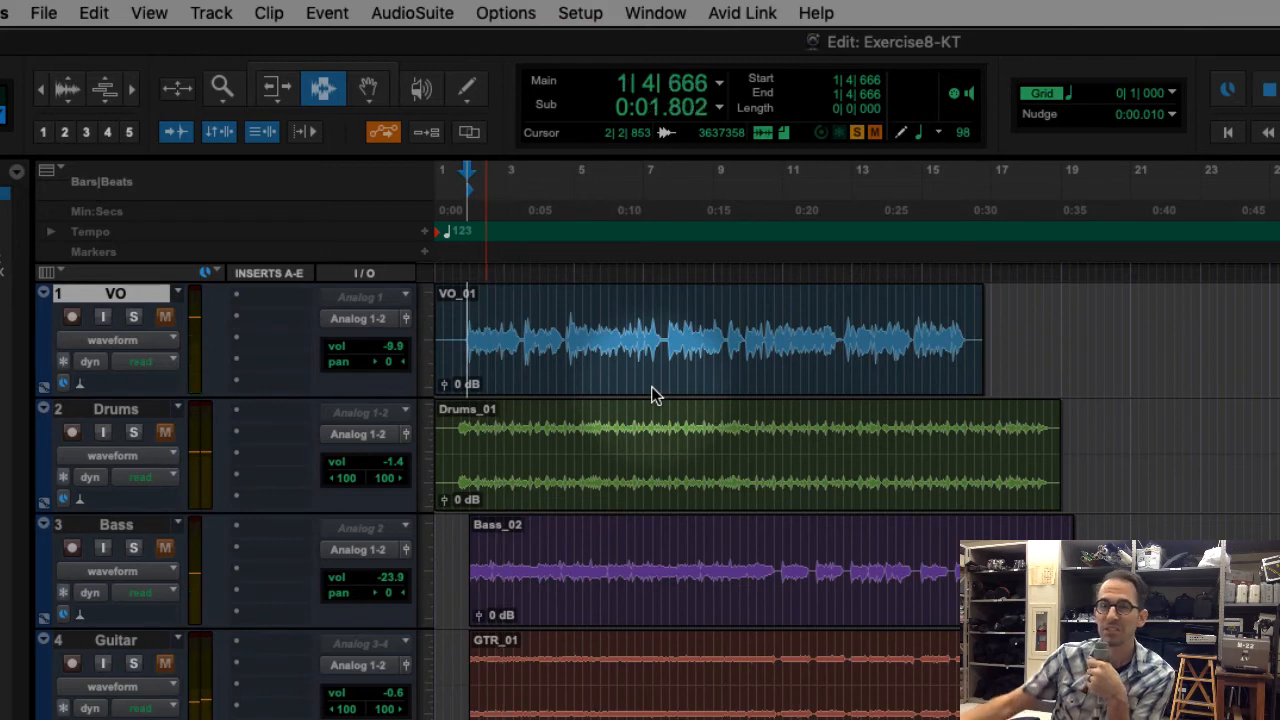
Switch to the exercise document and read step 6 on displaying the New Memory Location dialog box
key("super+Tab")
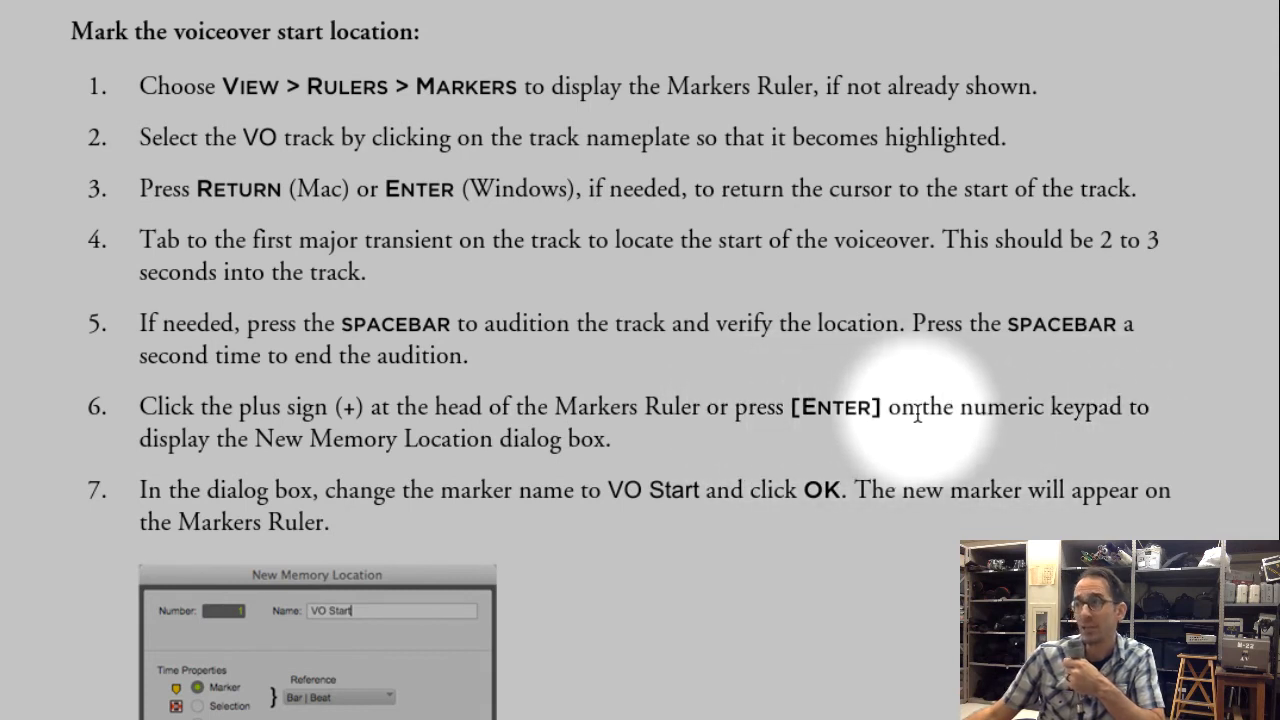
left_click_drag(1033, 410, 1086, 410)
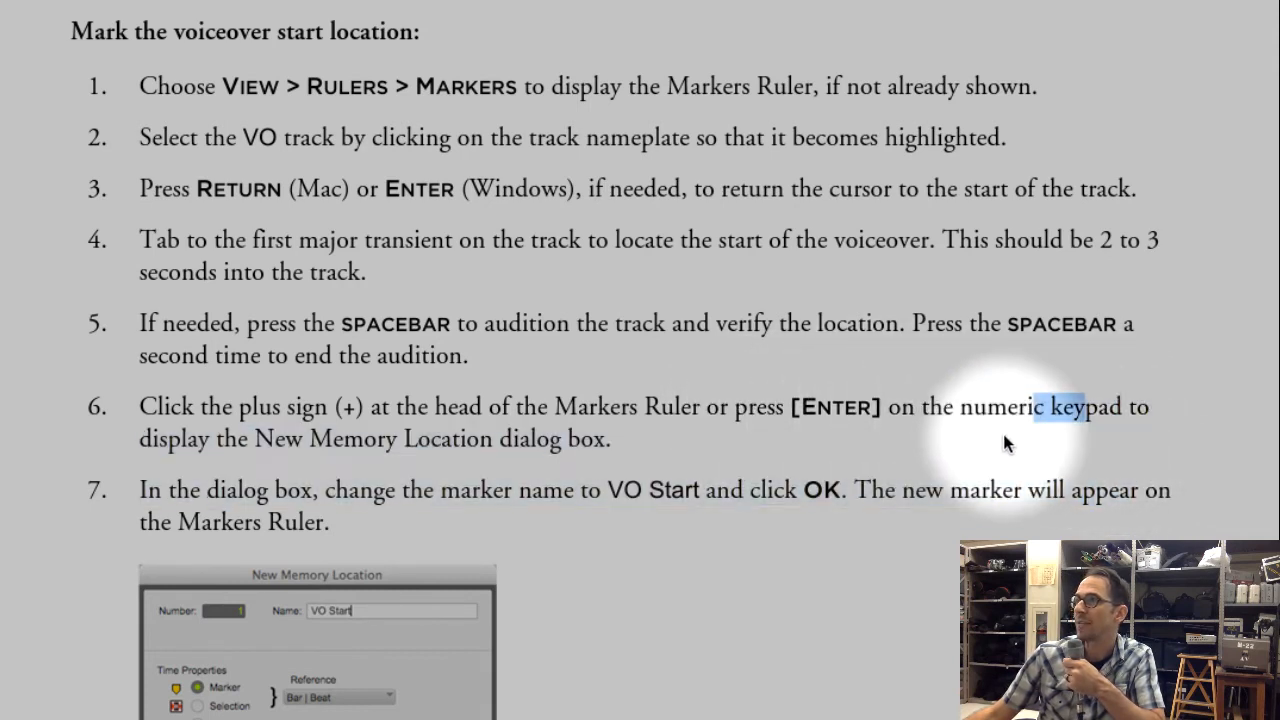
left_click_drag(1007, 443, 695, 462)
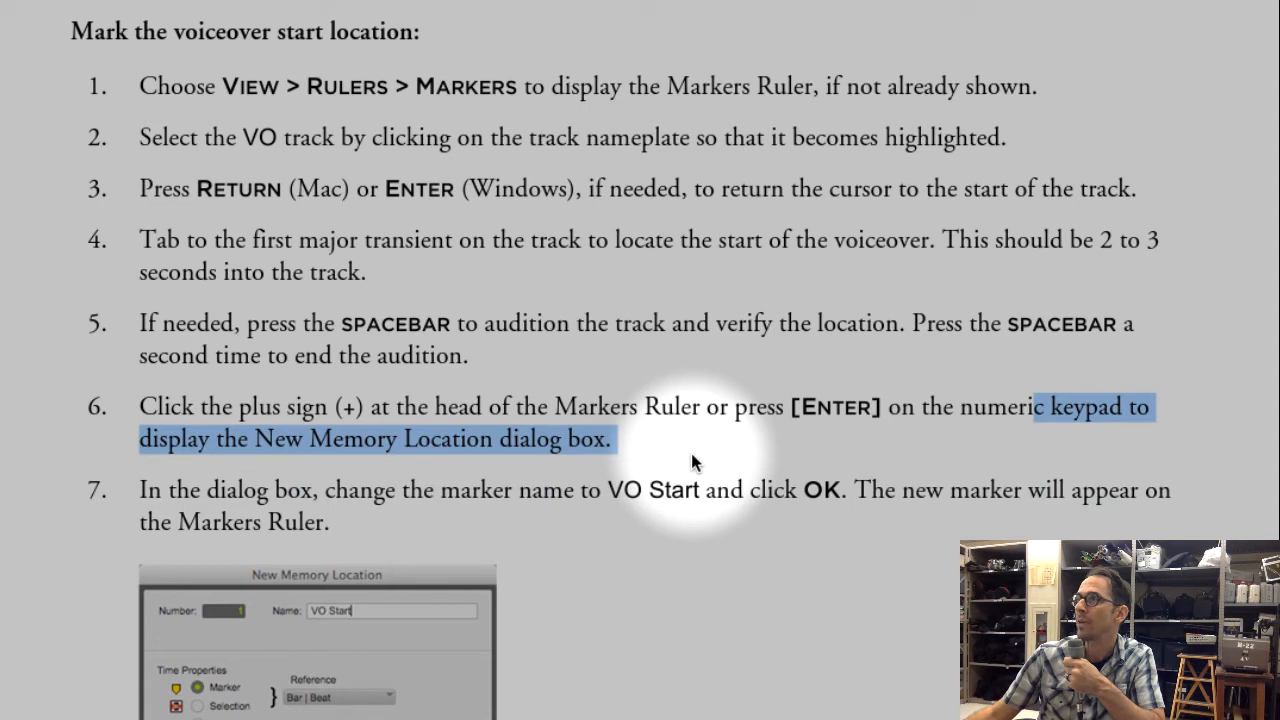
Add a marker memory location named VO Start at the voiceover start, with a Bar | Beat reference
mouse_move(337, 490)
left_mouse_down()
mouse_move(700, 493)
mouse_move(777, 529)
mouse_move(877, 535)
mouse_move(1010, 505)
mouse_move(1000, 565)
left_mouse_up()
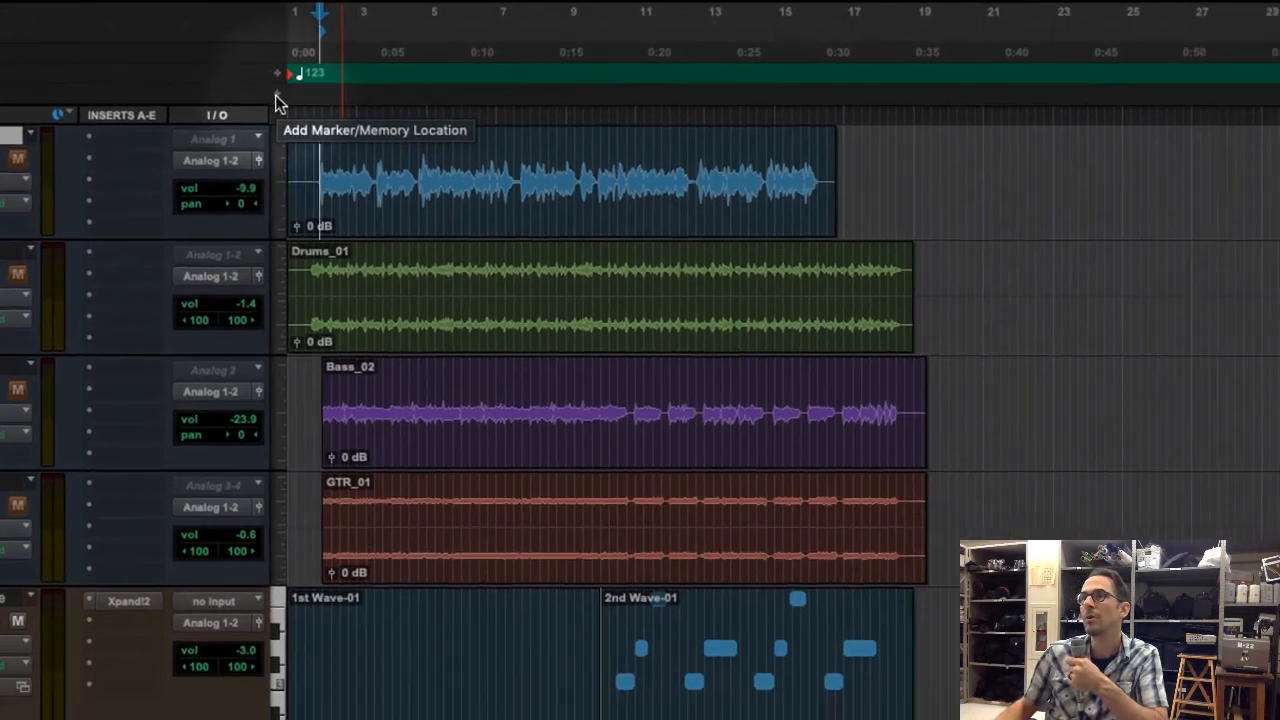
left_click(418, 157)
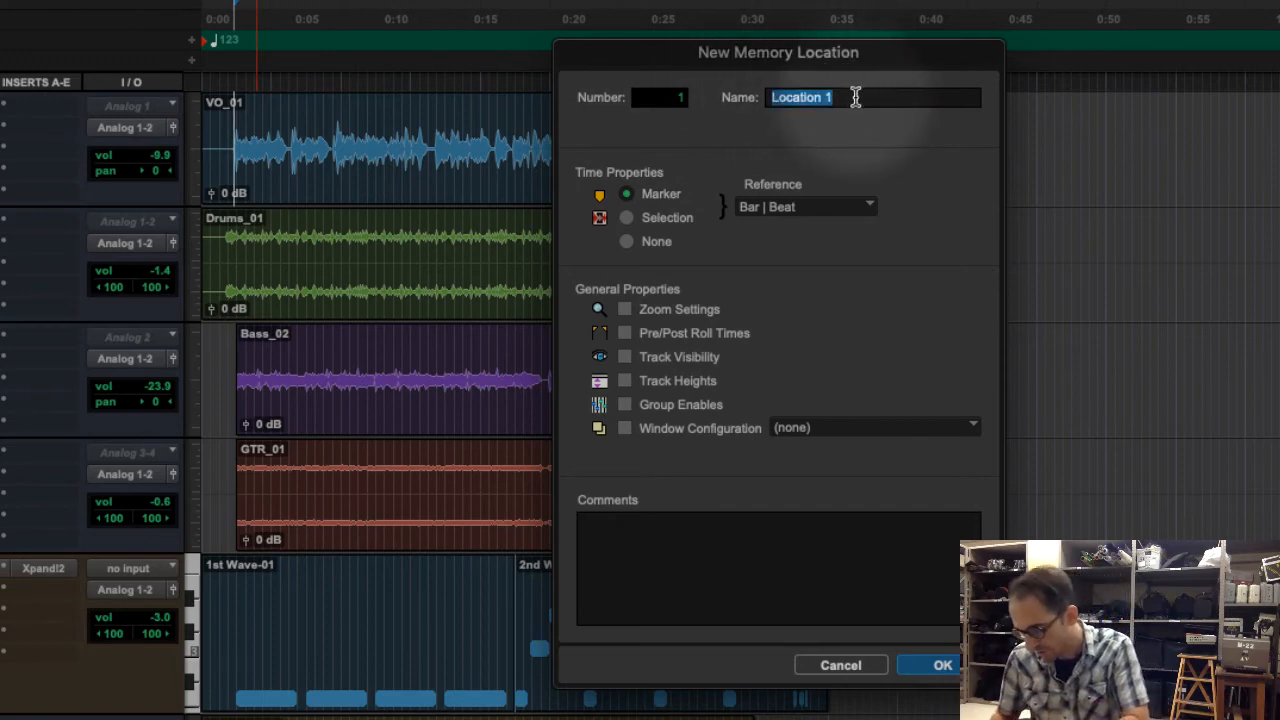
type("V")
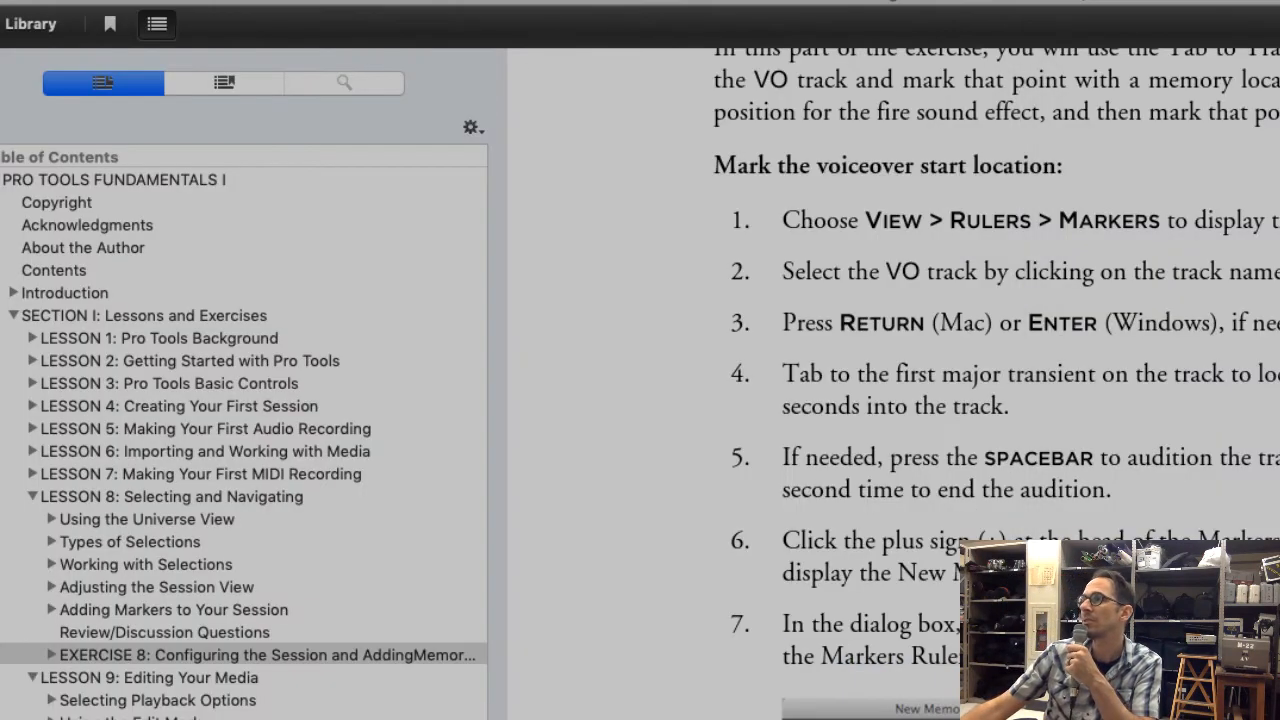
scroll(900, 400, "down", 6)
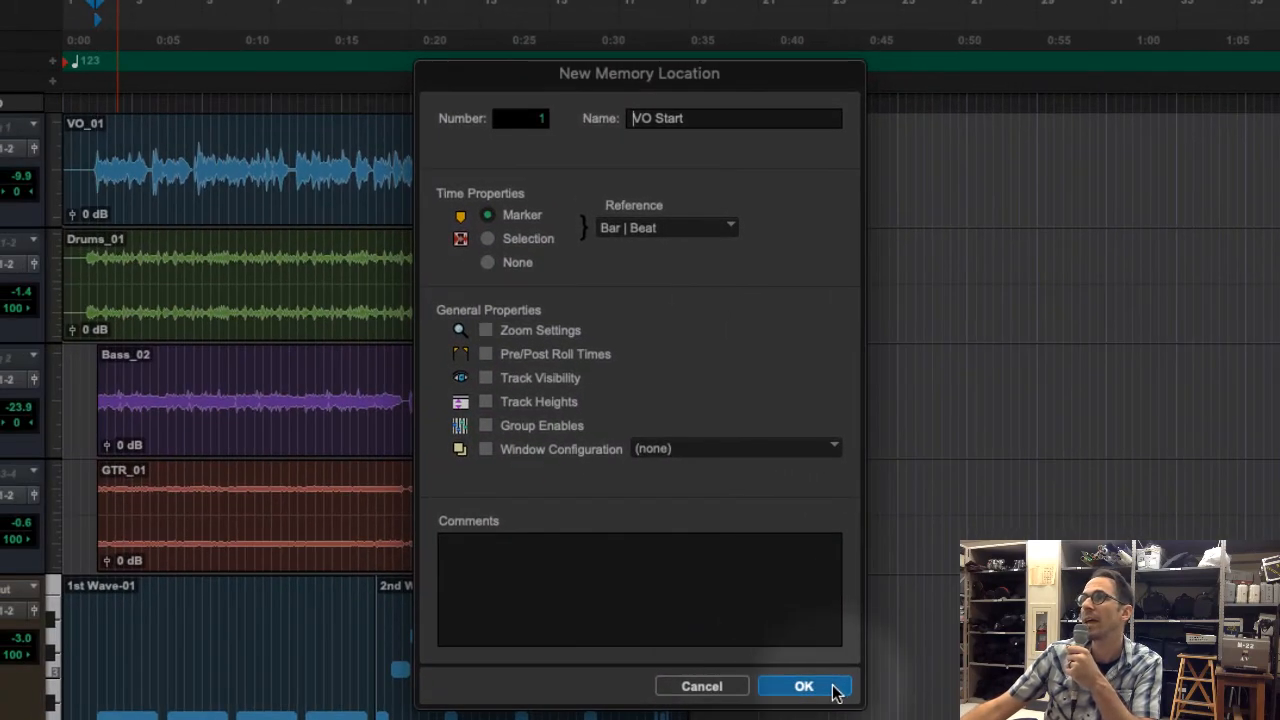
left_click(833, 688)
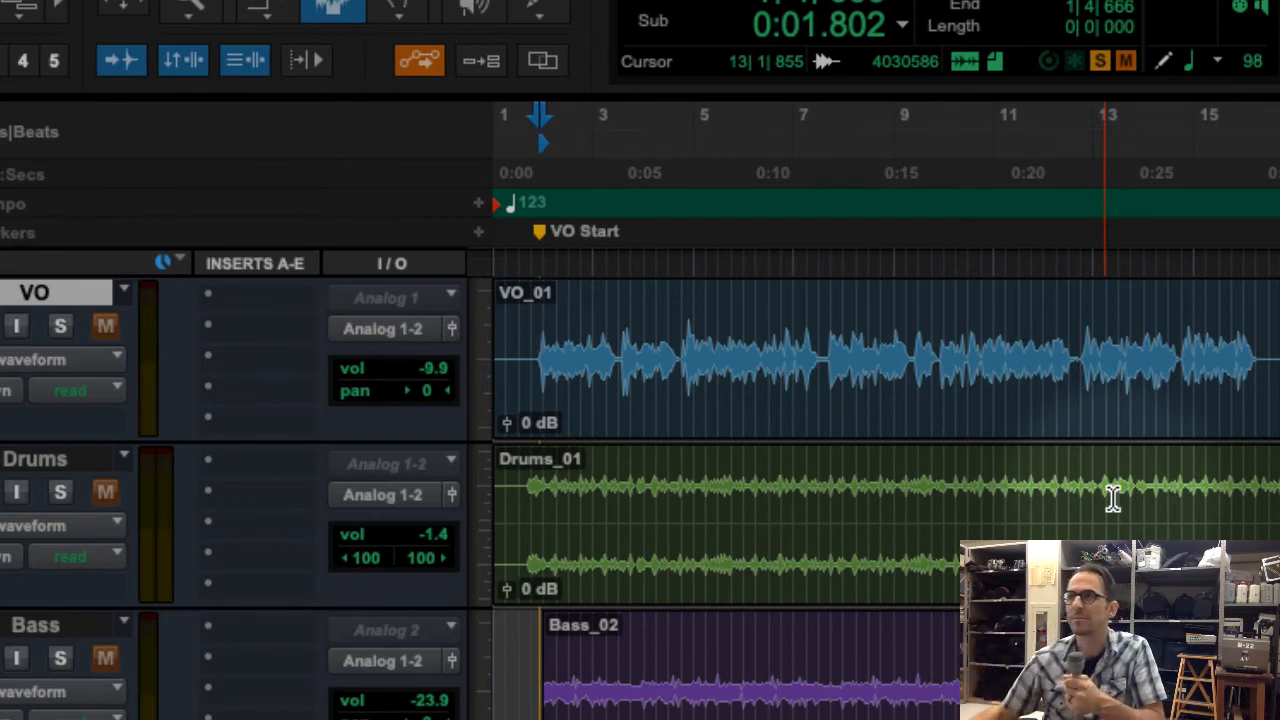
Switch to the exercise document and read the steps for marking the Fire FX clip location and naming the marker
key("super+Tab")
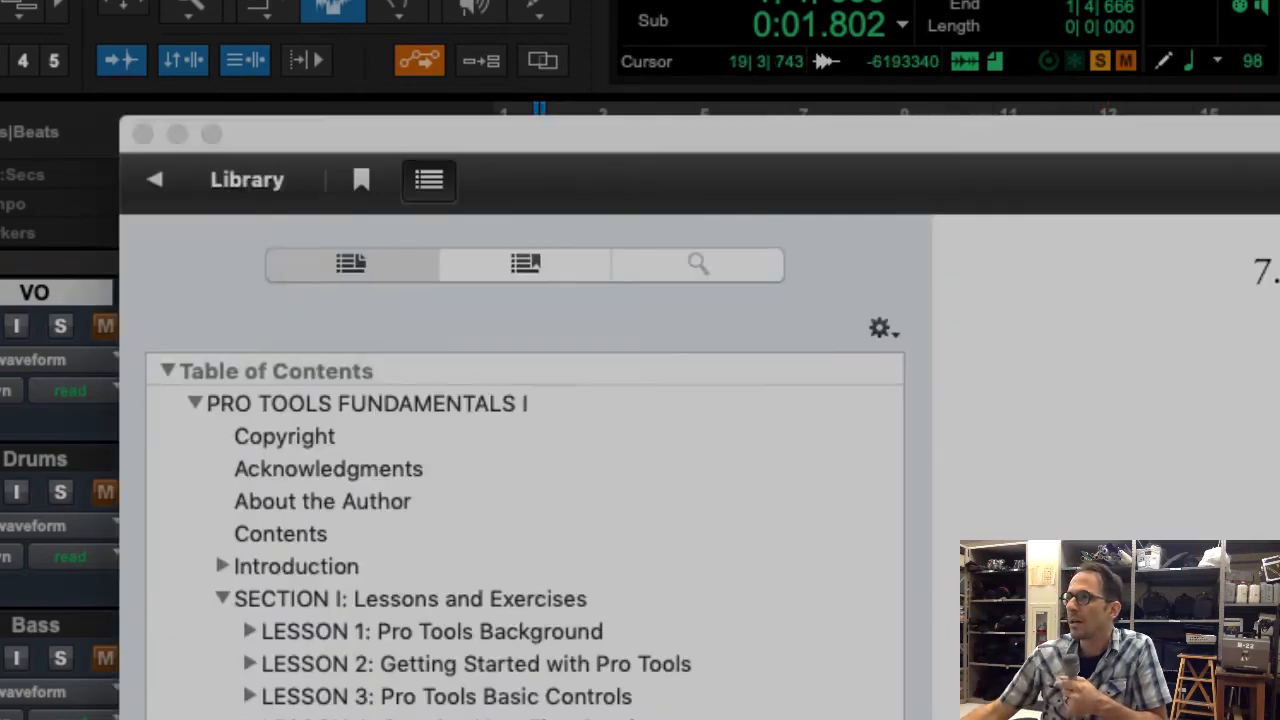
scroll(467, 700, "down", 5)
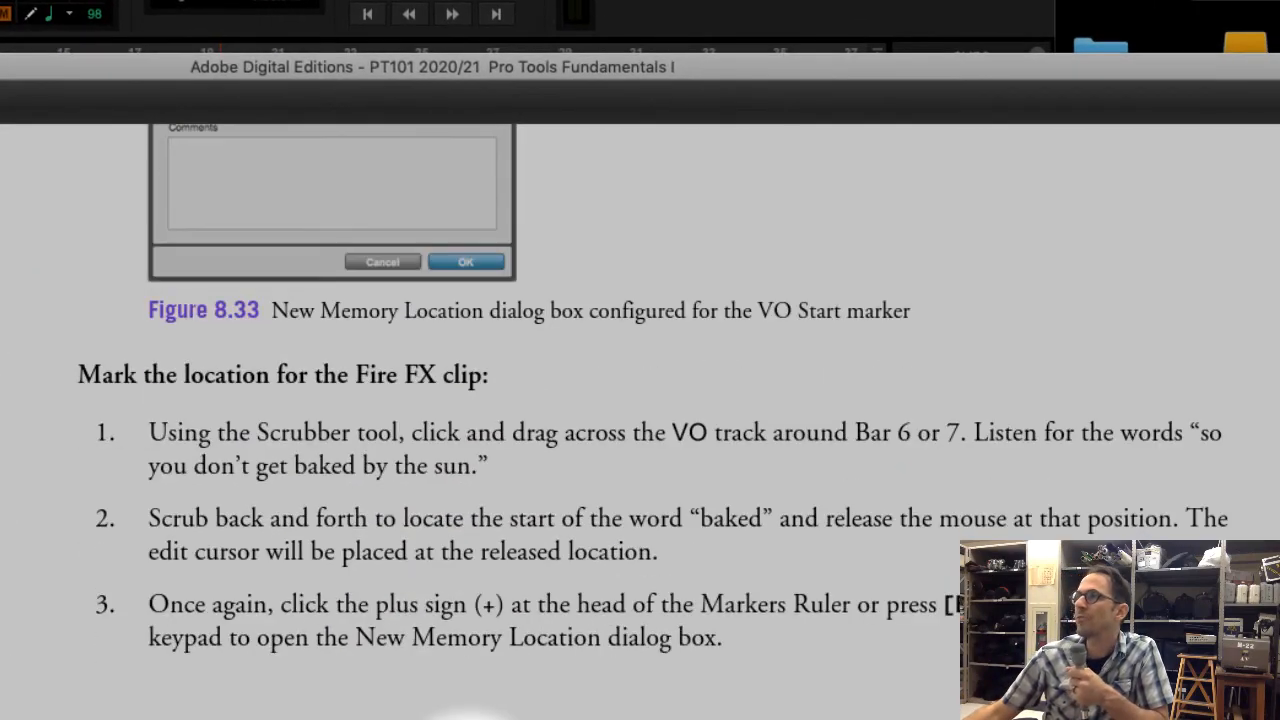
scroll(640, 400, "down", 5)
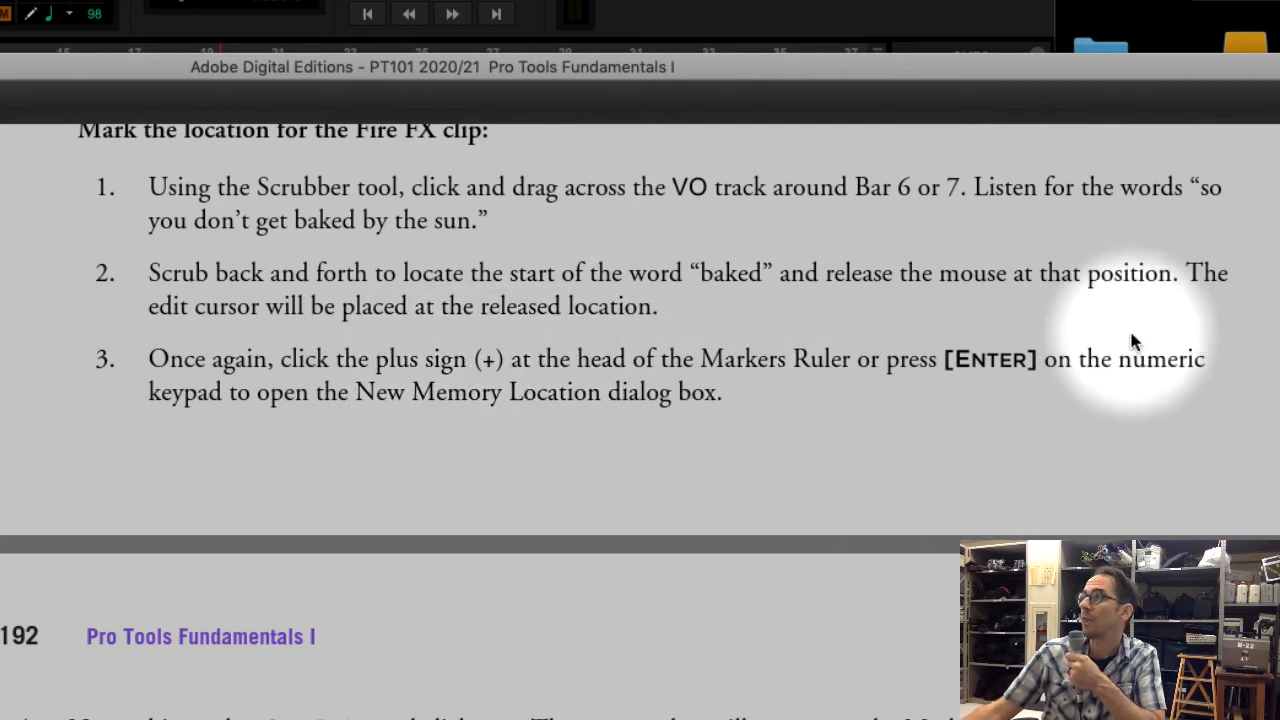
left_click_drag(1103, 360, 400, 690)
left_click(395, 690)
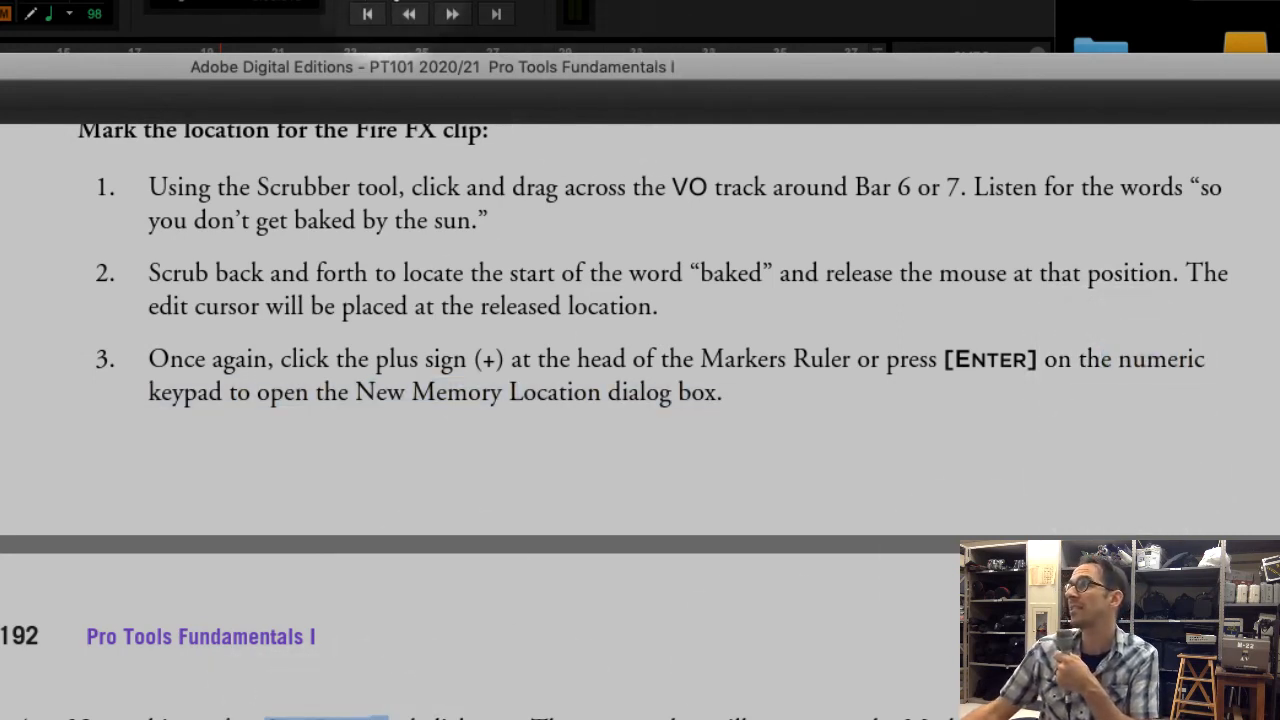
Return to the Pro Tools session, zoom in horizontally on the timeline, and scrub the VO track around bar 6 with the Scrubber tool
left_click(560, 14)
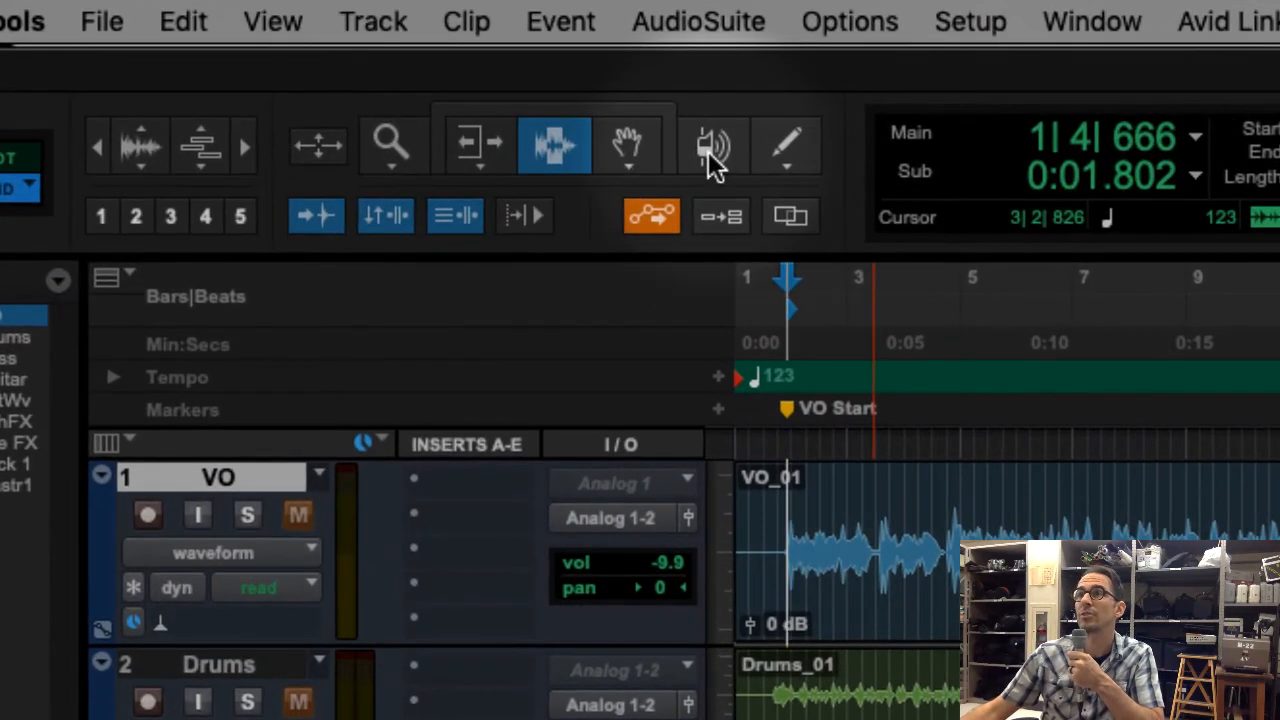
left_click(708, 151)
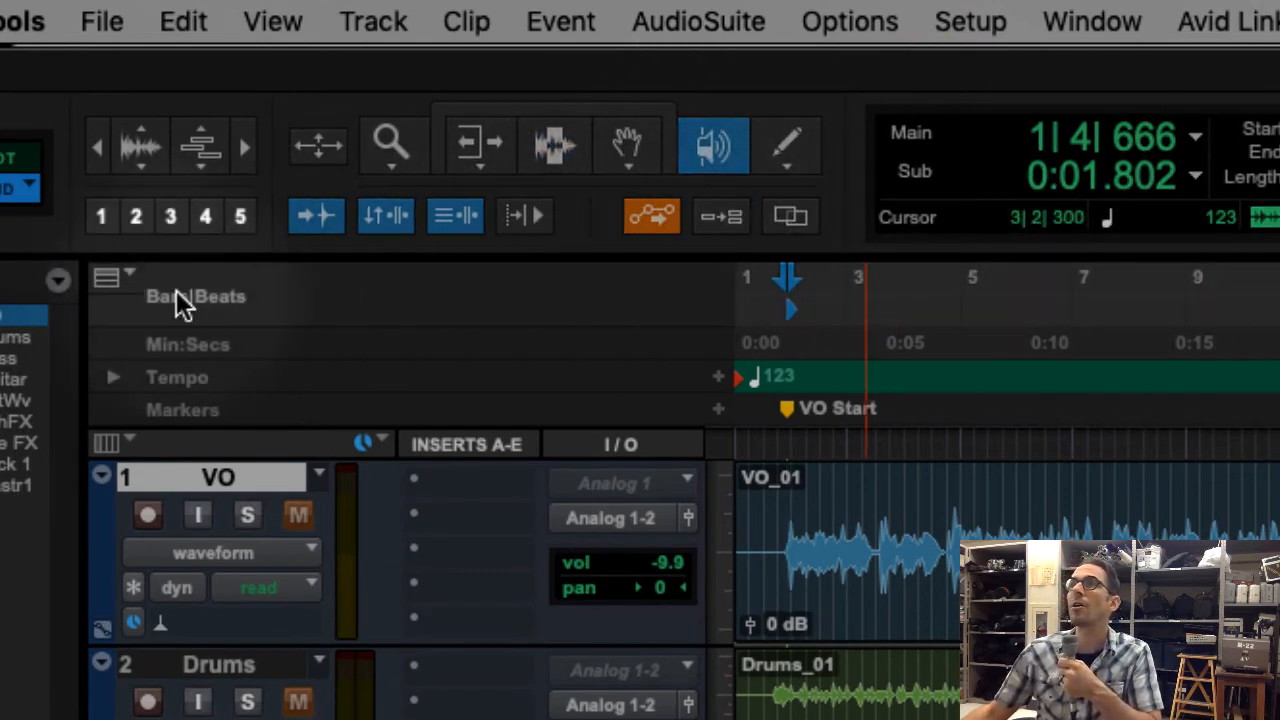
left_click(246, 148)
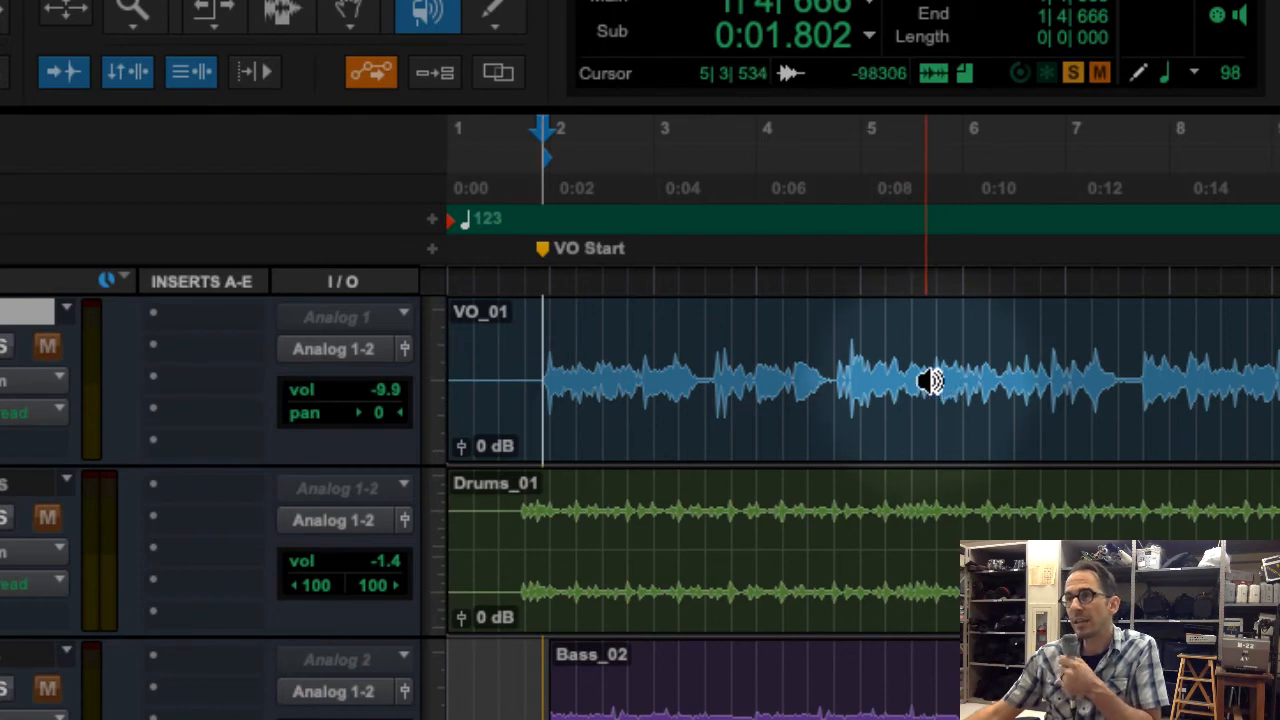
left_click(926, 383)
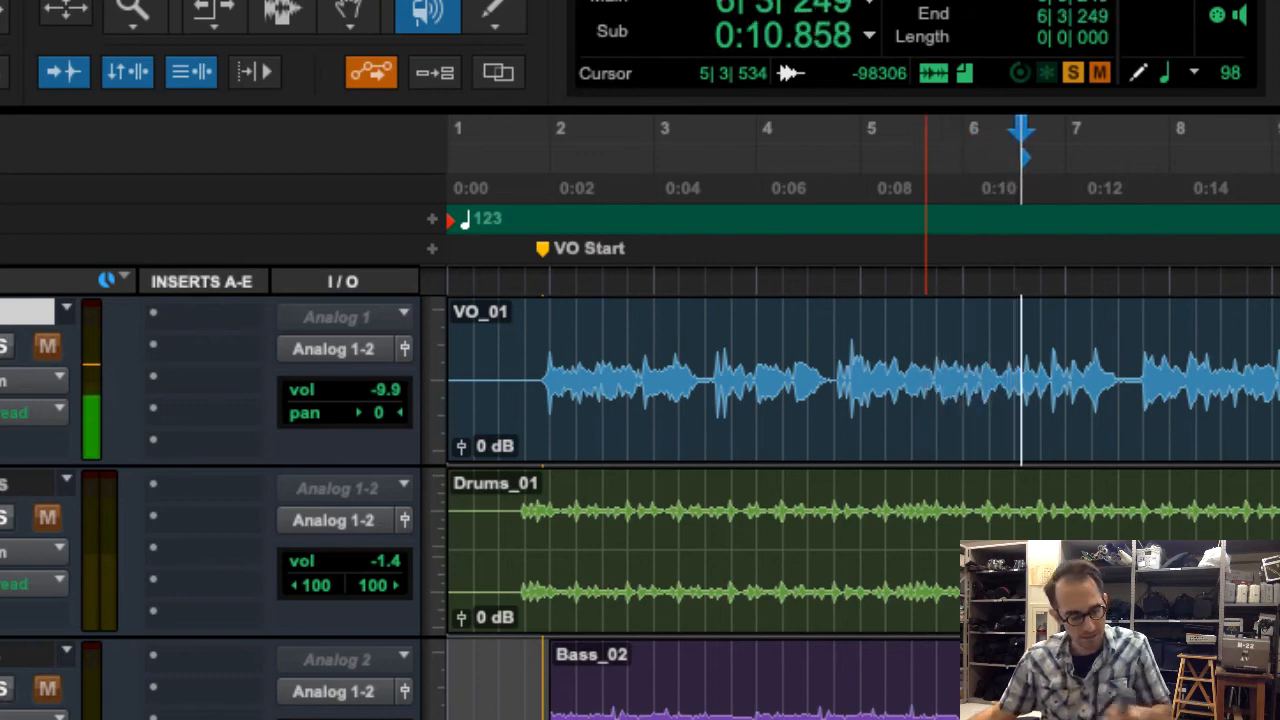
mouse_move(1021, 380)
left_mouse_down()
mouse_move(959, 380)
mouse_move(996, 380)
left_mouse_up()
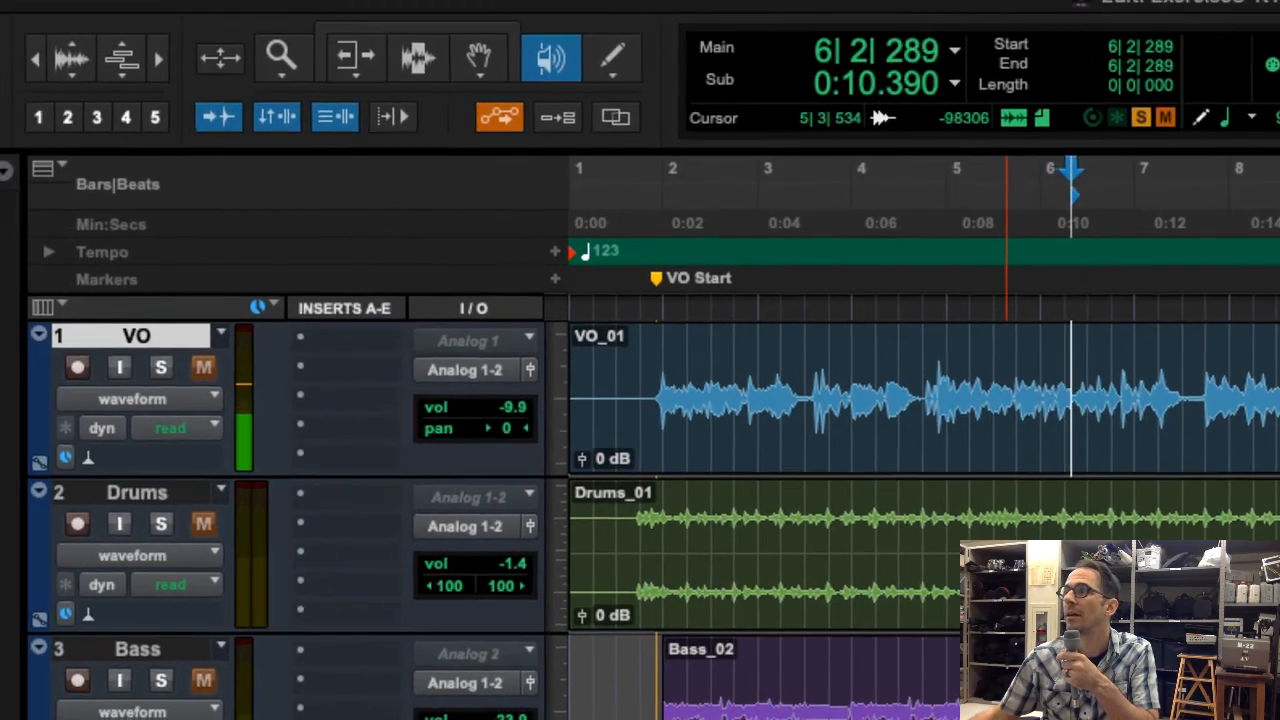
left_click_drag(1071, 398, 1053, 398)
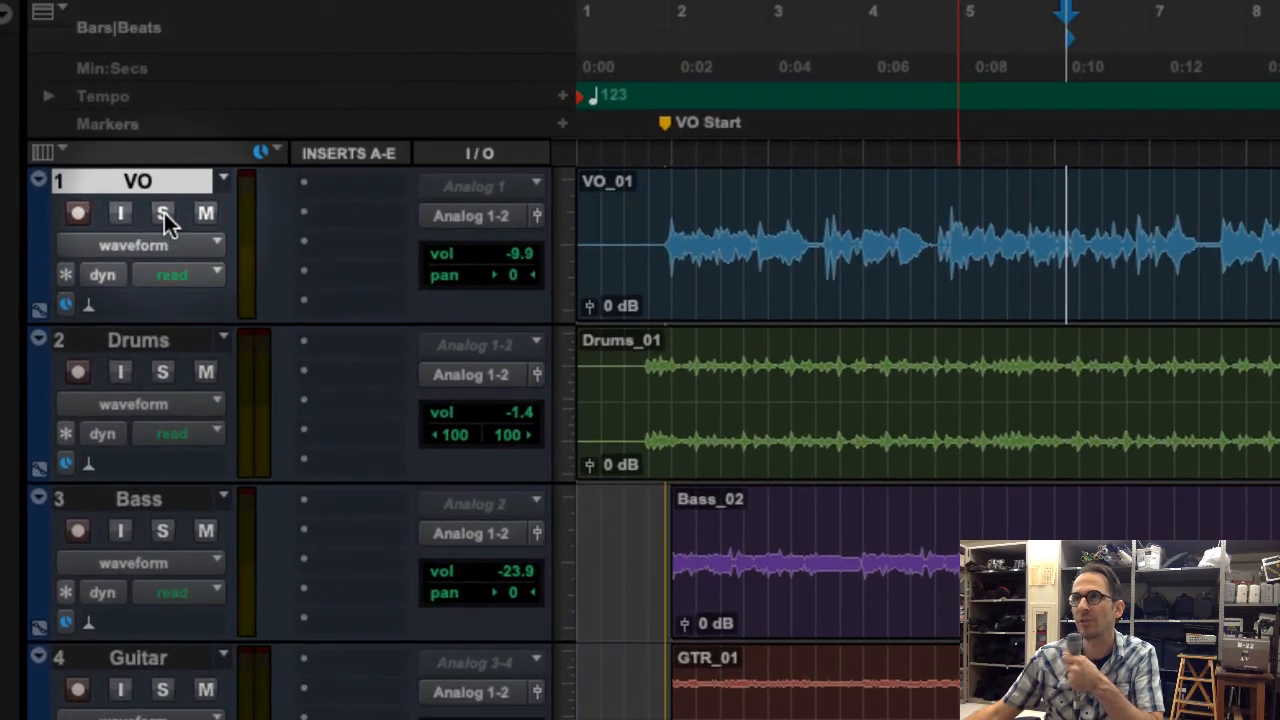
Solo the VO track and scrub it to place the edit cursor at the start of the word "baked", at about 6|4|523
left_click(142, 62)
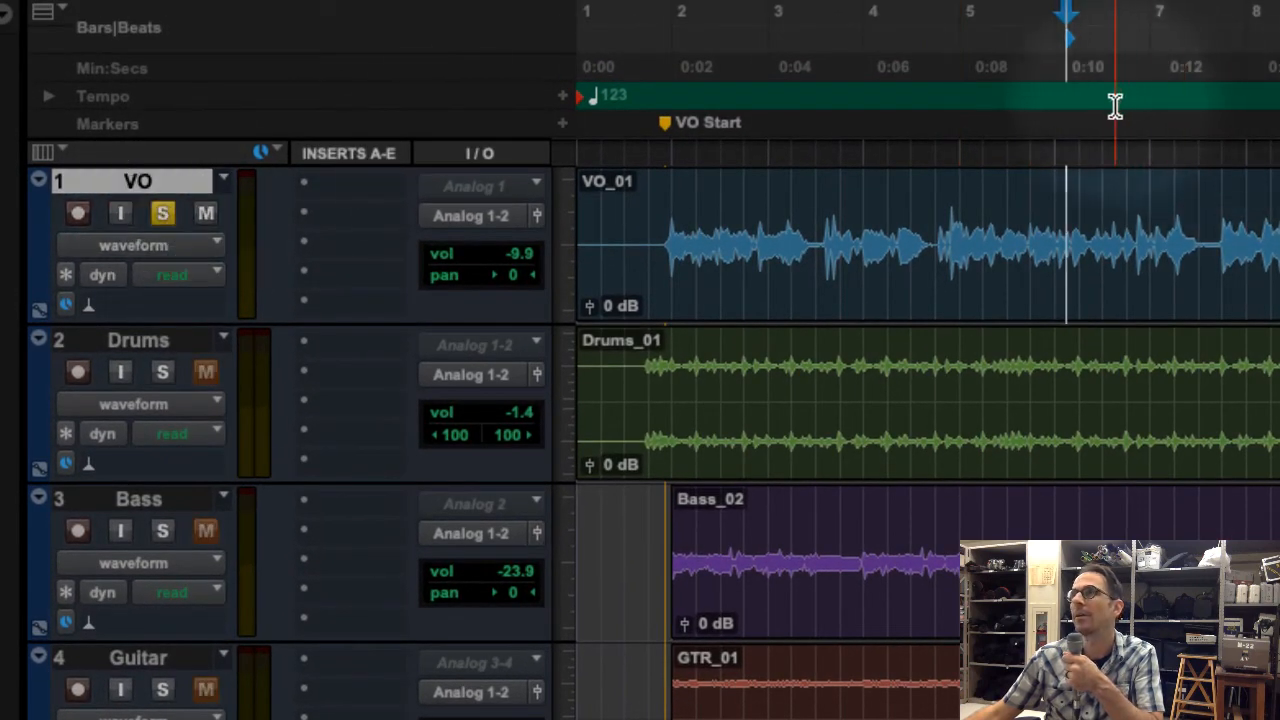
left_click_drag(1051, 223, 1142, 223)
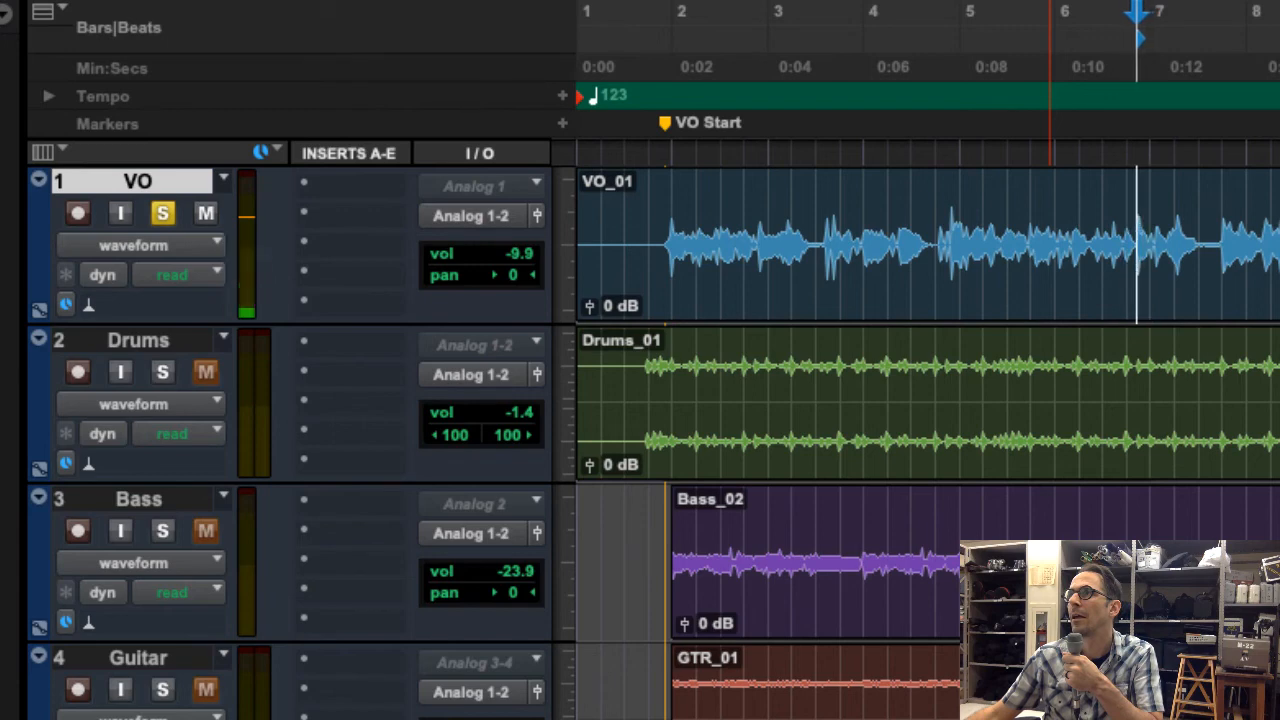
left_click_drag(1138, 223, 1140, 223)
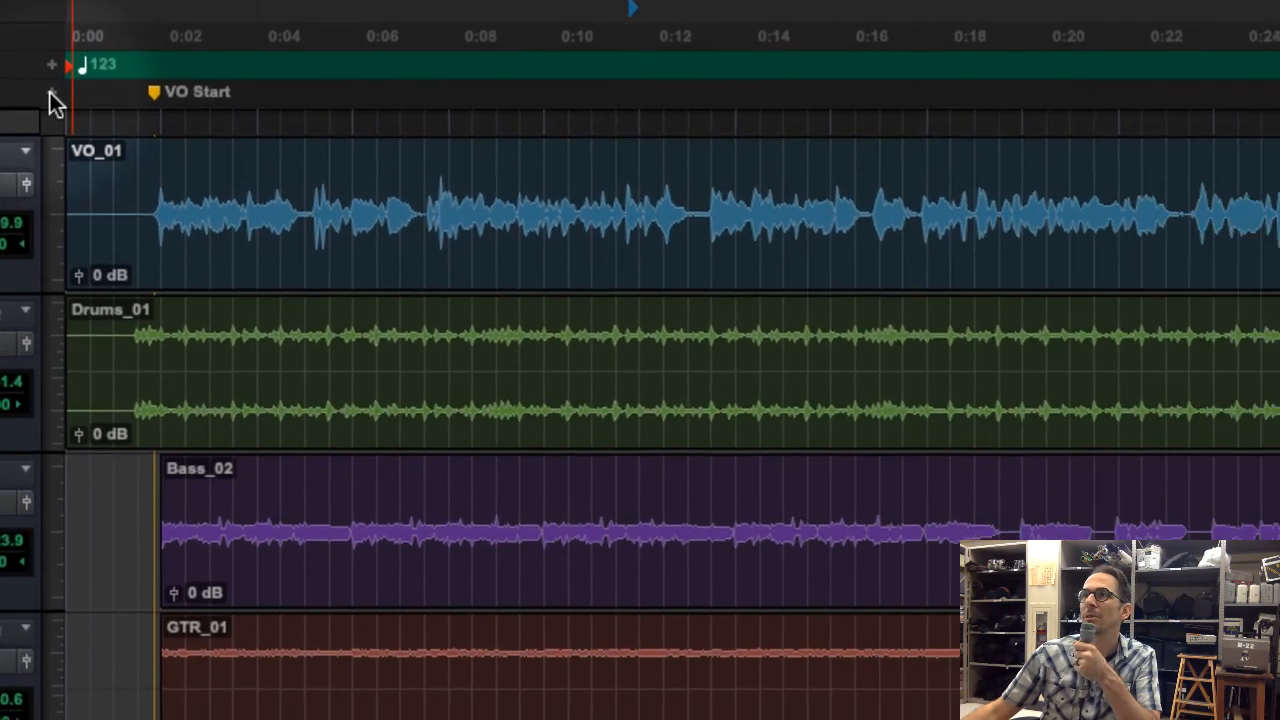
Add a marker memory location named Sun Bake at the edit cursor position
left_click(552, 124)
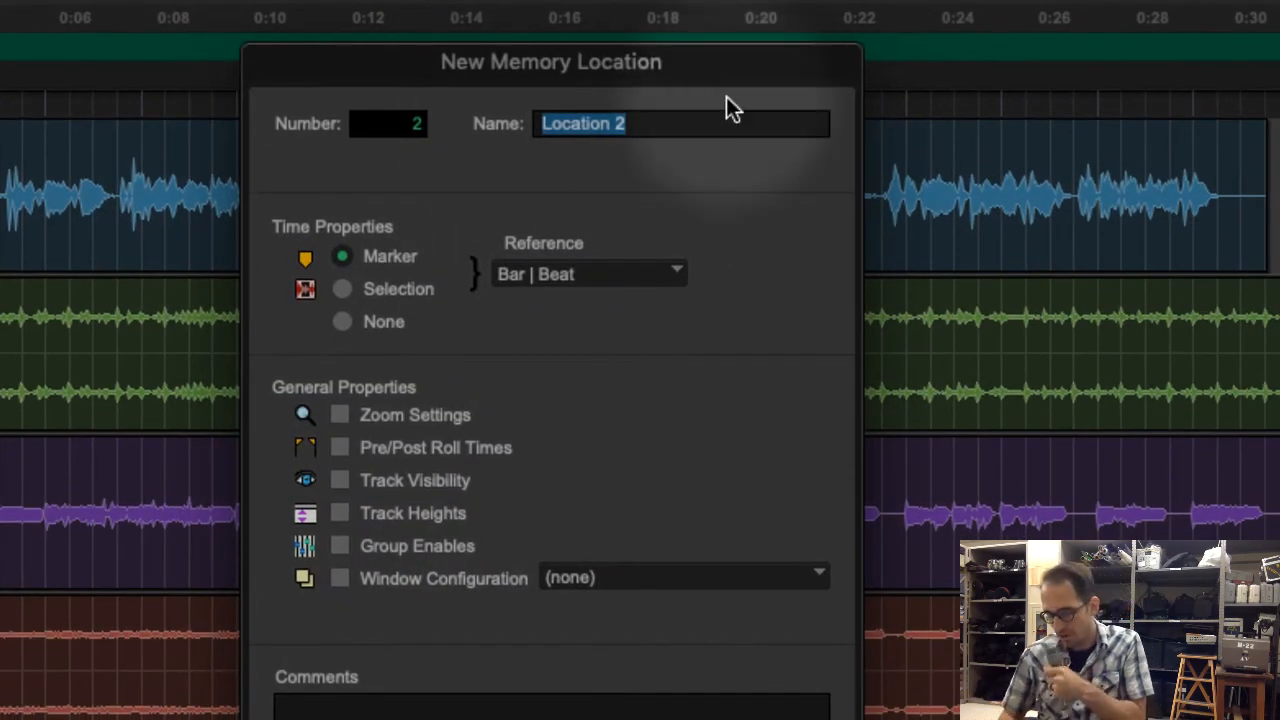
type("Sun Bak")
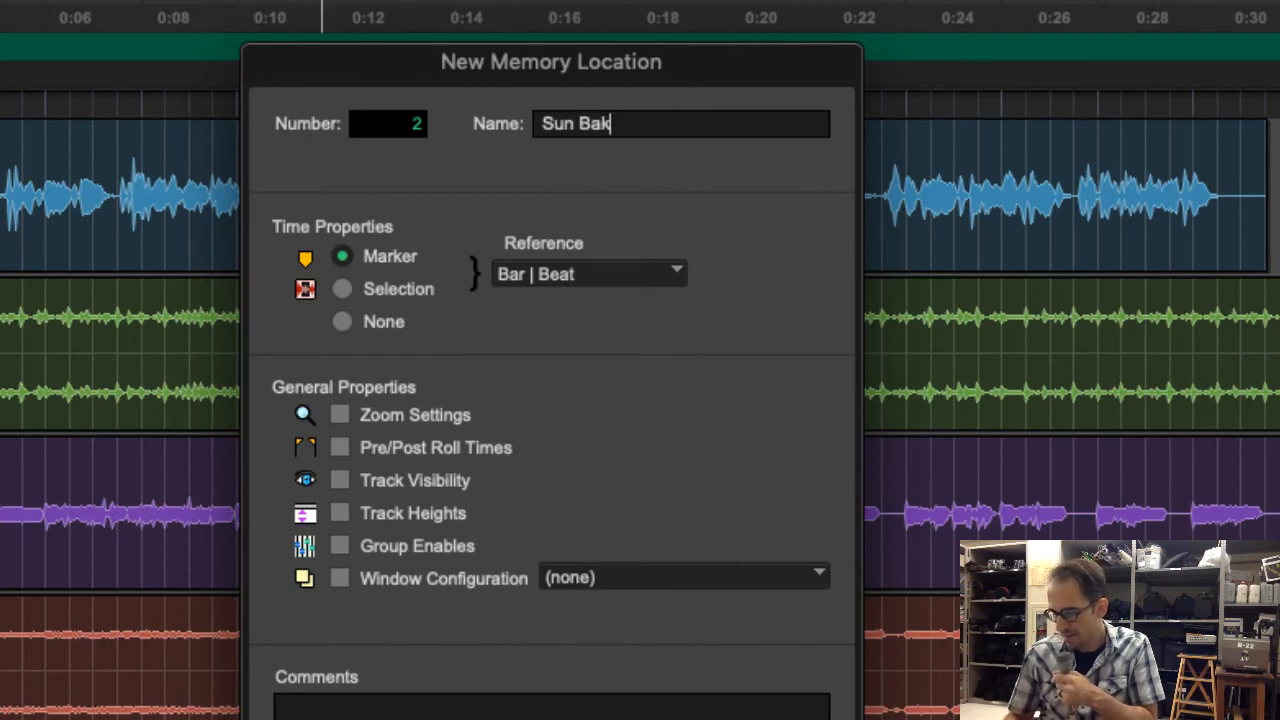
type("e")
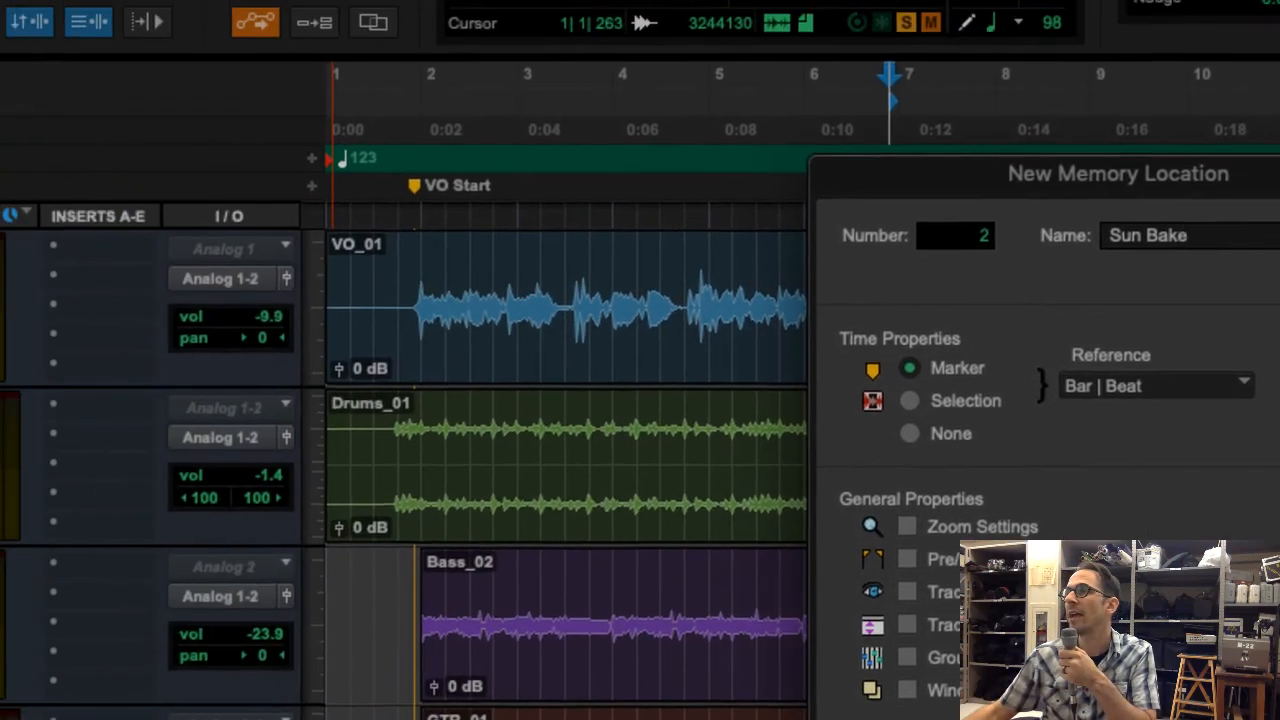
key("Return")
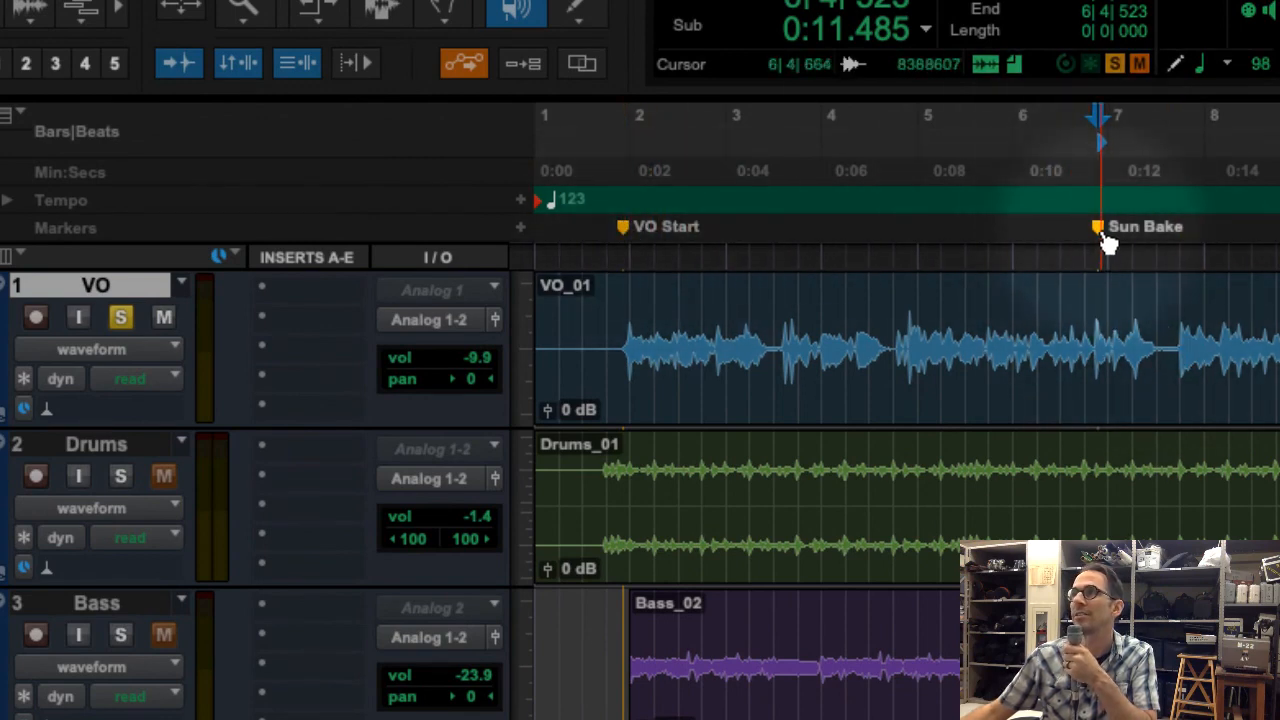
Try out the comment "i dont like this start" on the VO Start memory location and clear it again
double_click(623, 228)
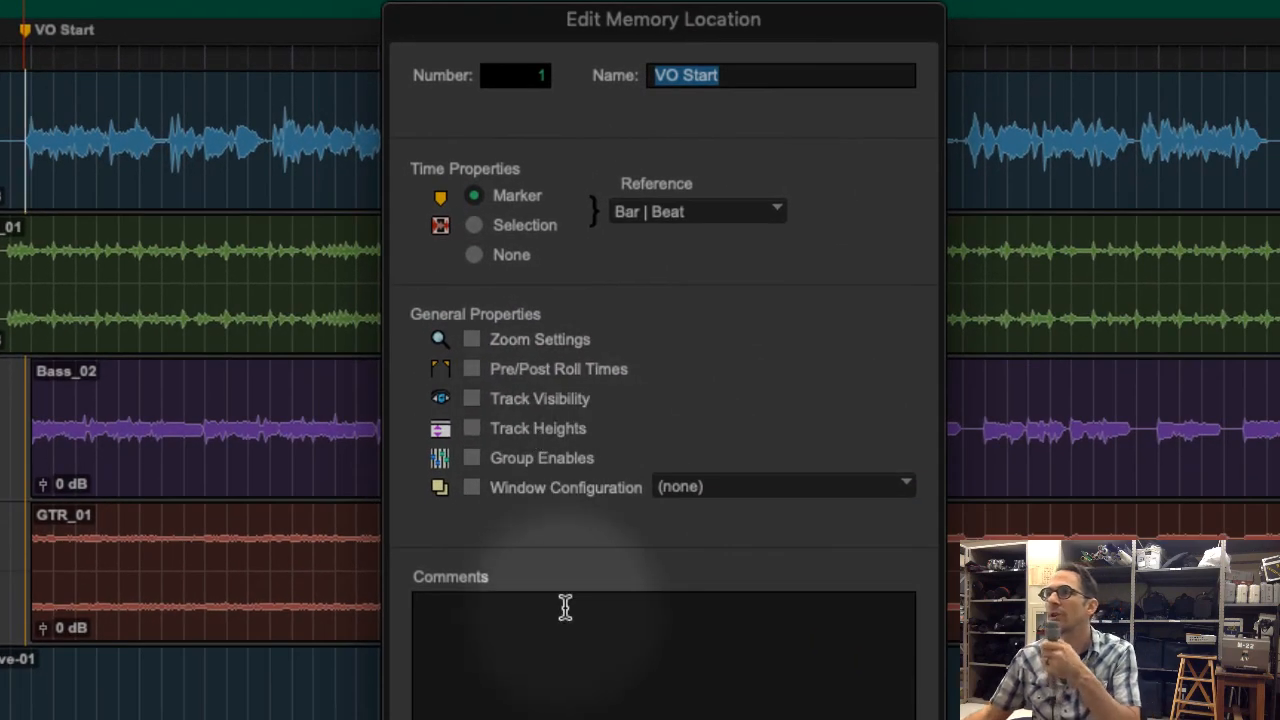
left_click(572, 636)
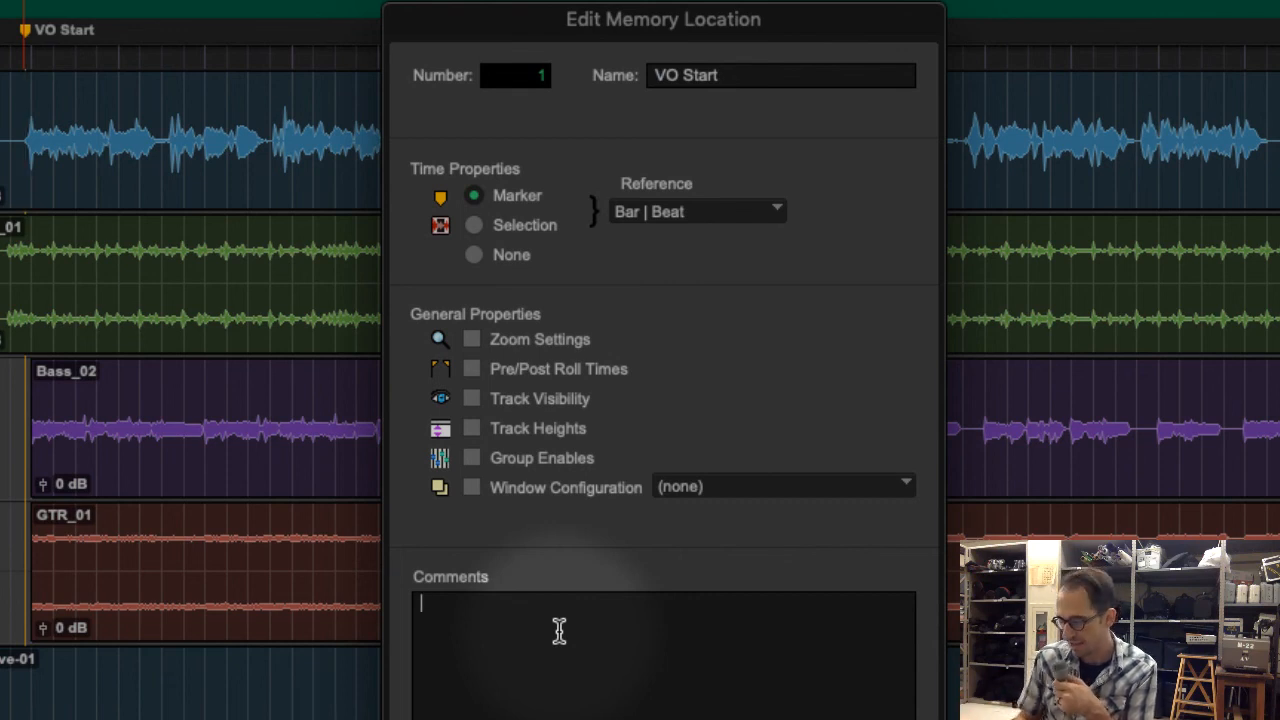
type("i")
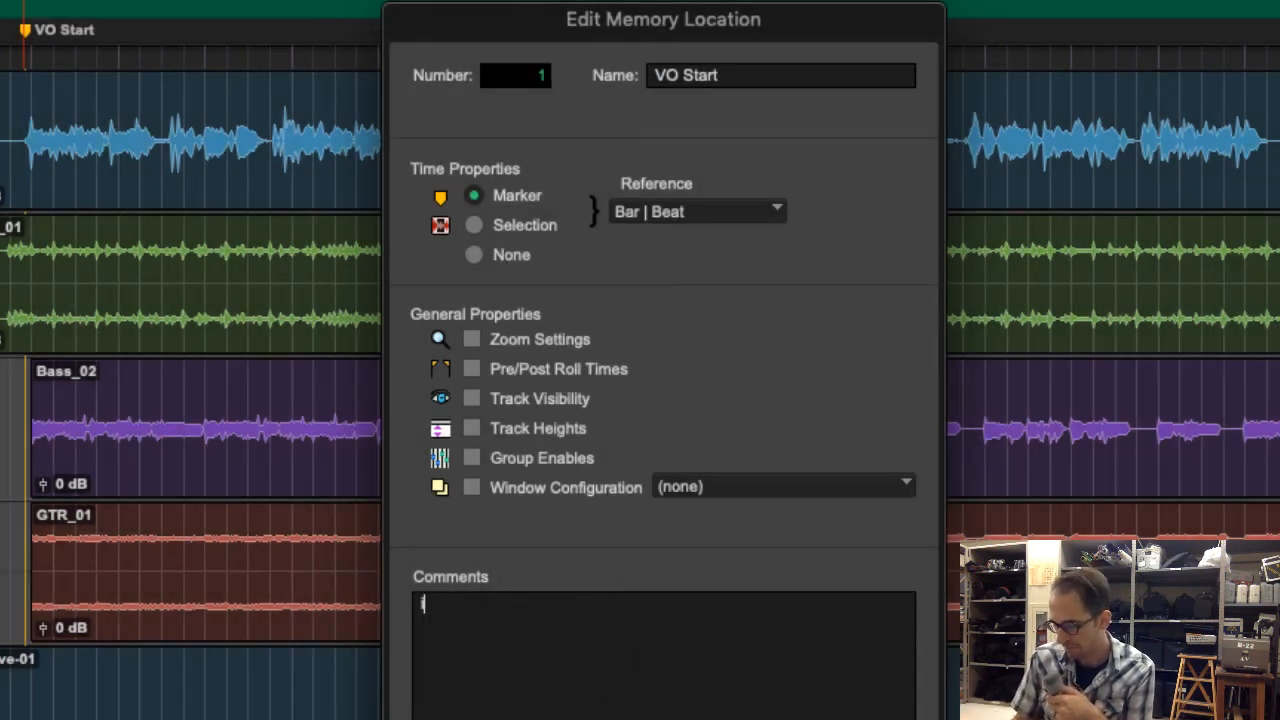
type(" dont l")
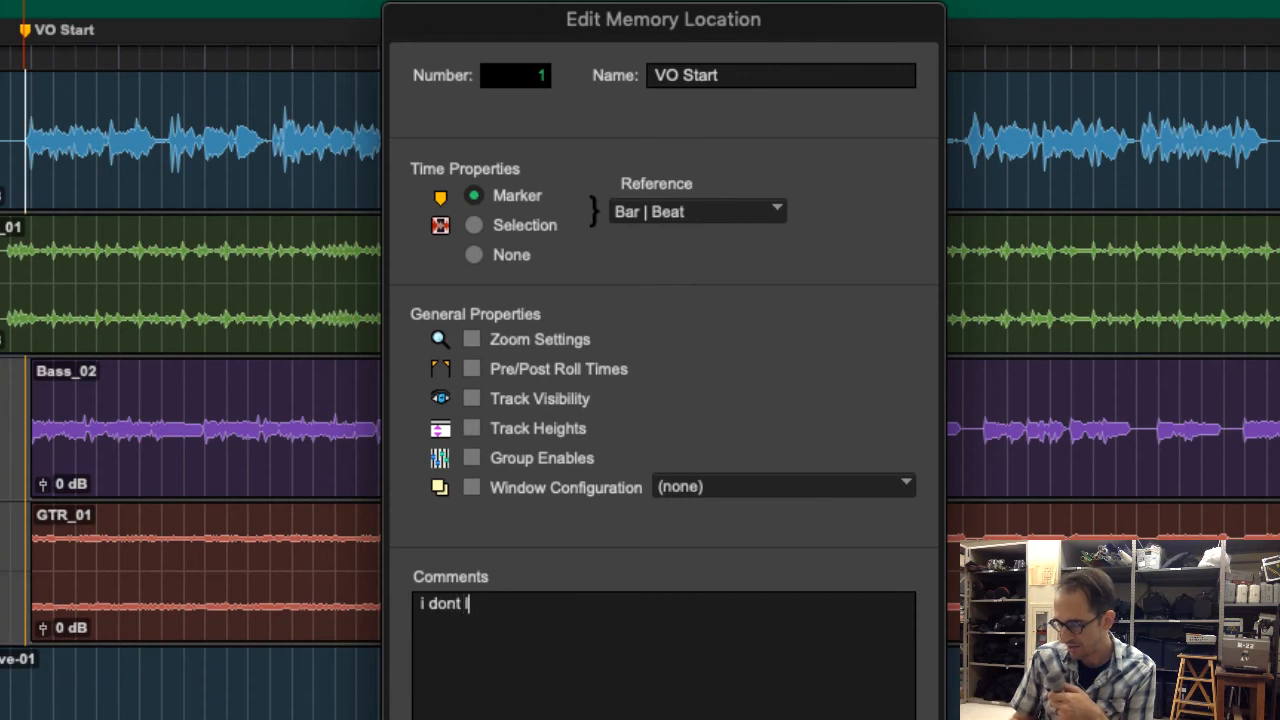
type("ike this s")
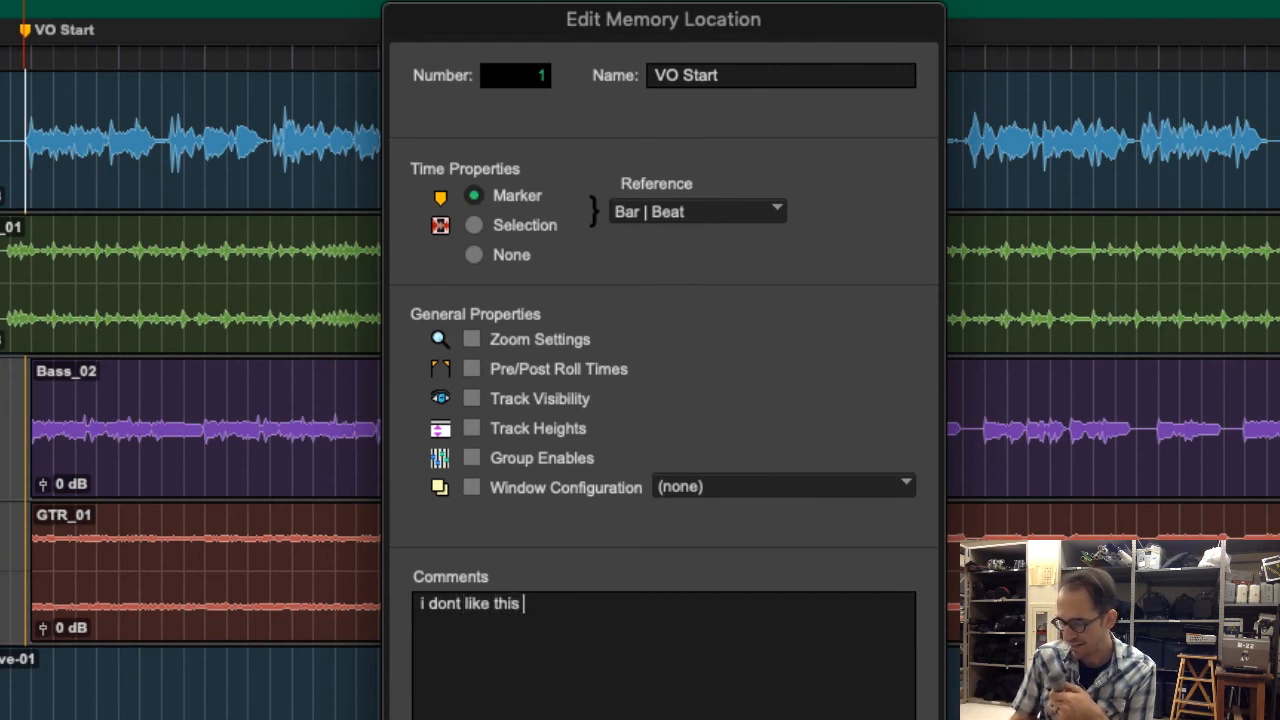
type("tart")
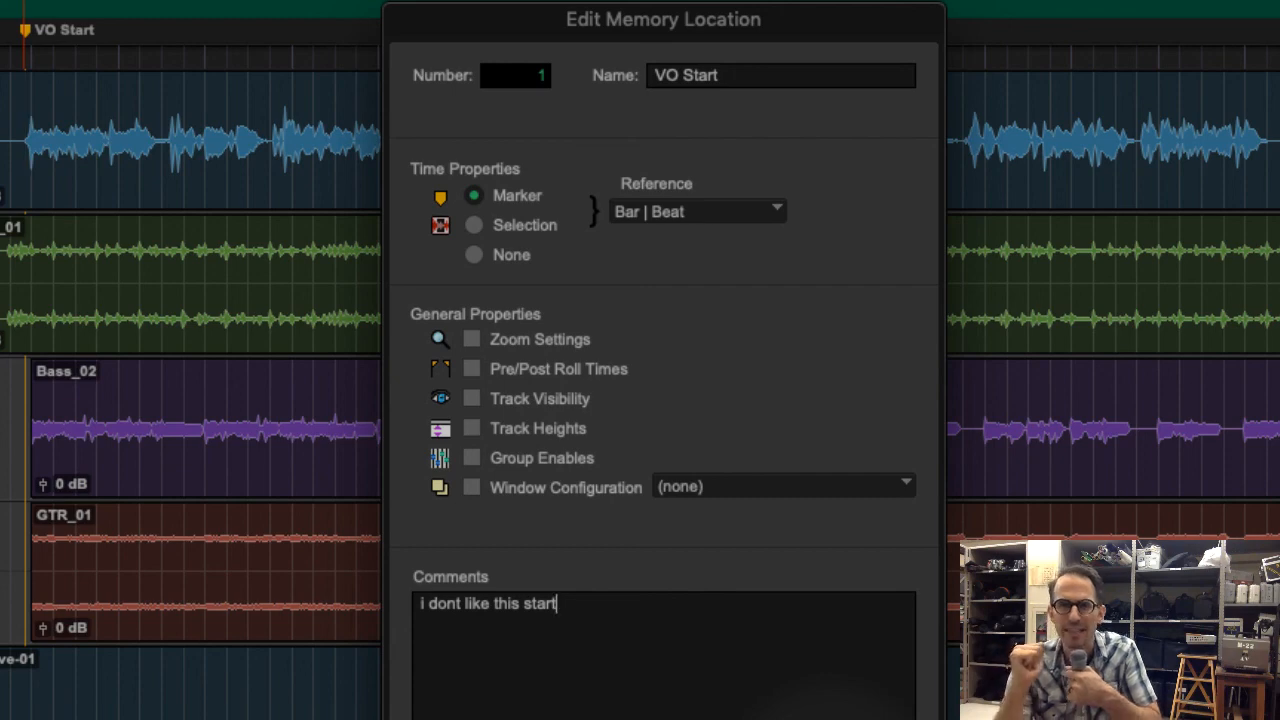
left_click_drag(737, 620, 360, 514)
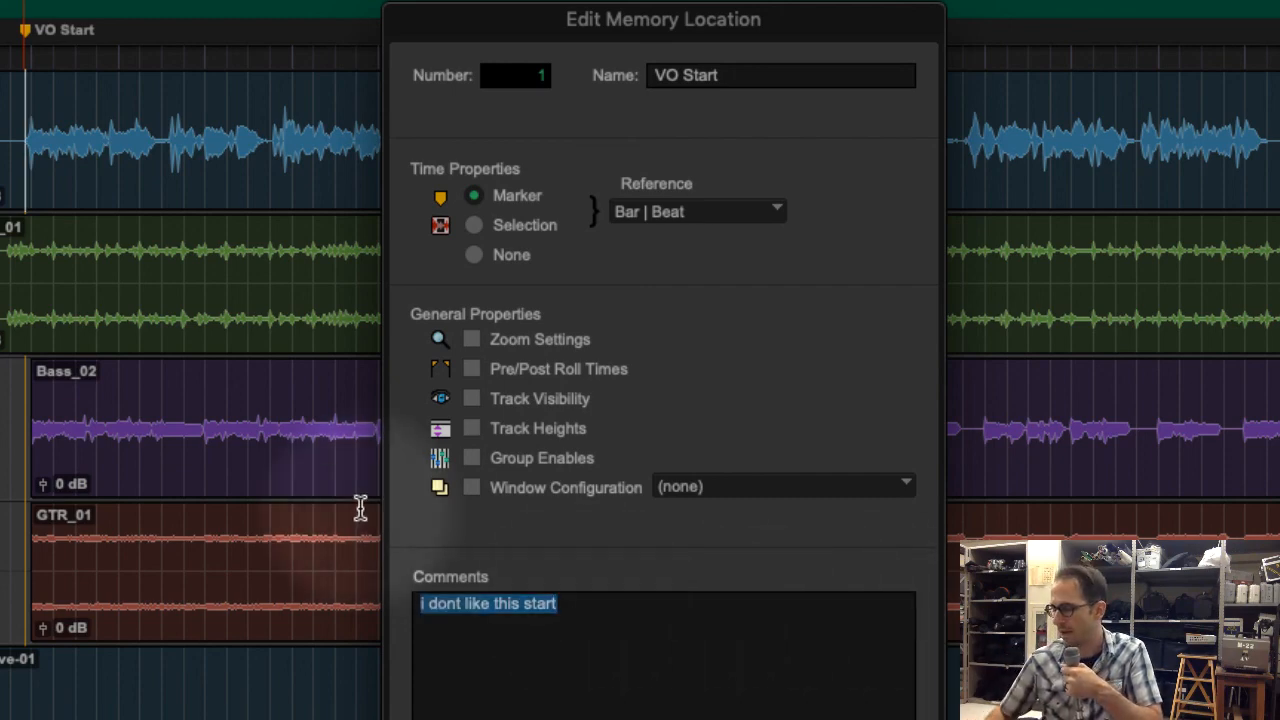
key("BackSpace")
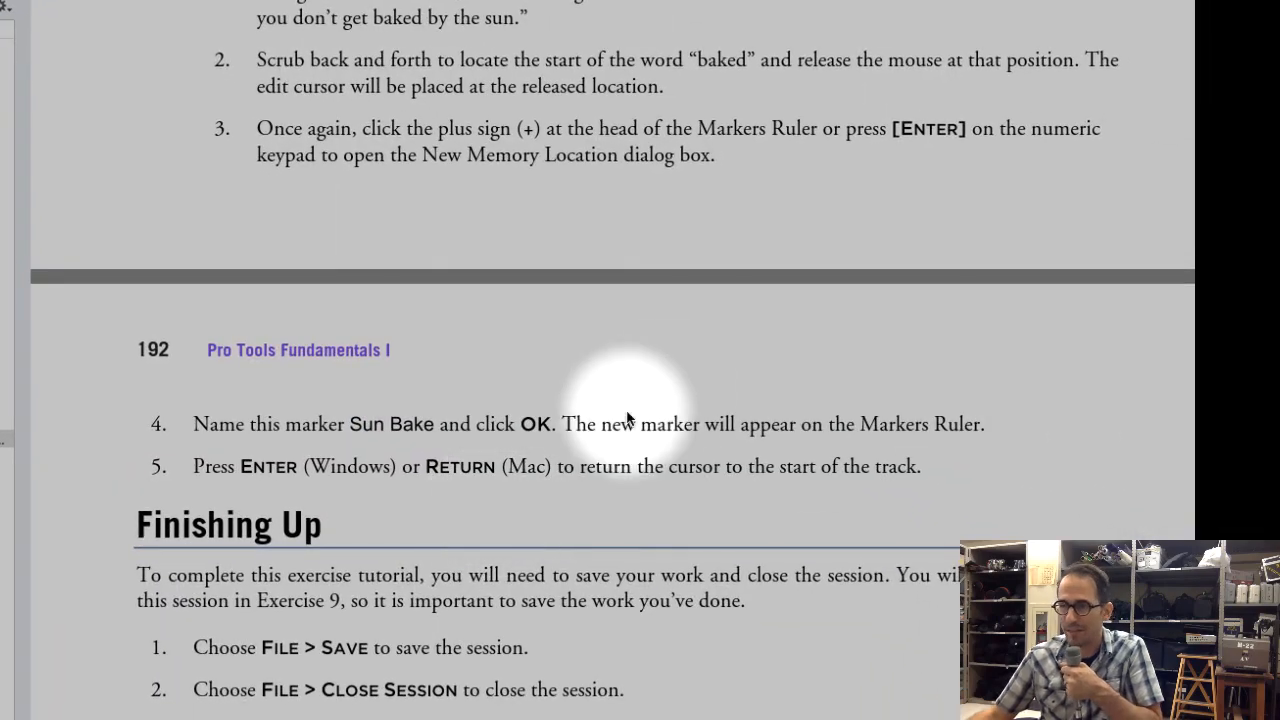
Read the Finishing Up section of the exercise document and save the Exercise8-KT session
scroll(729, 446, "down", 4)
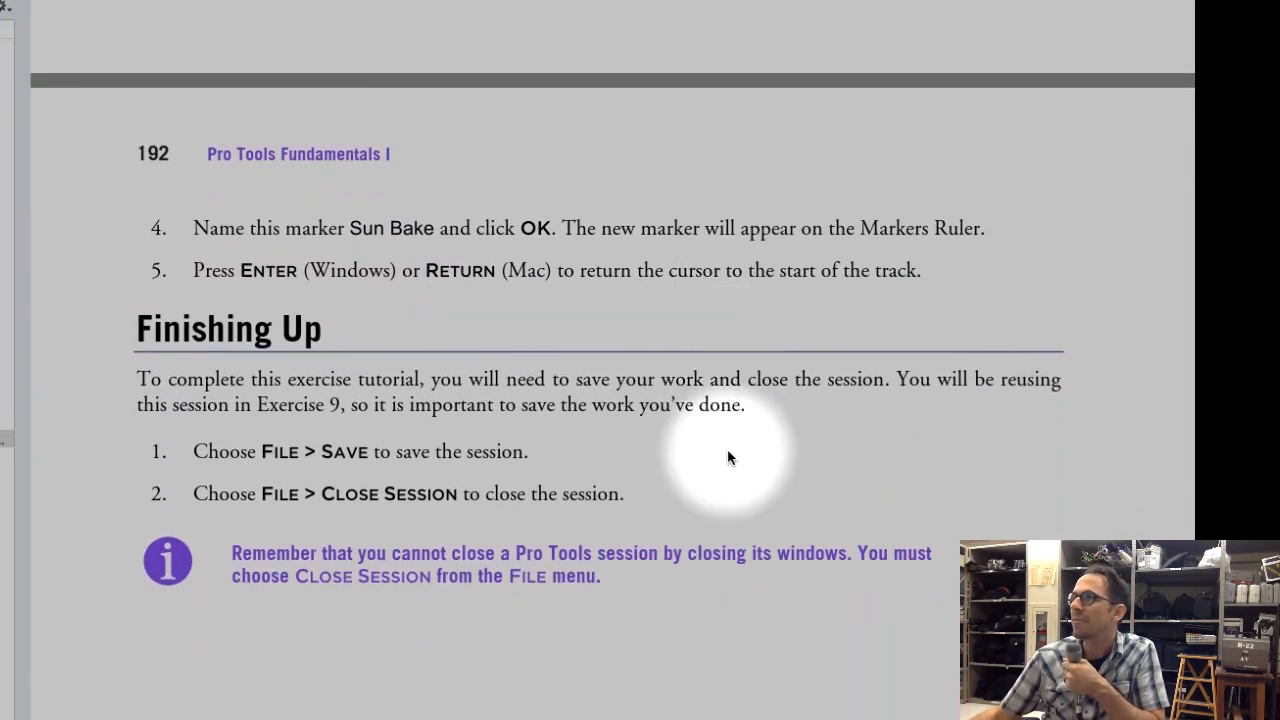
scroll(162, 343, "down", 2)
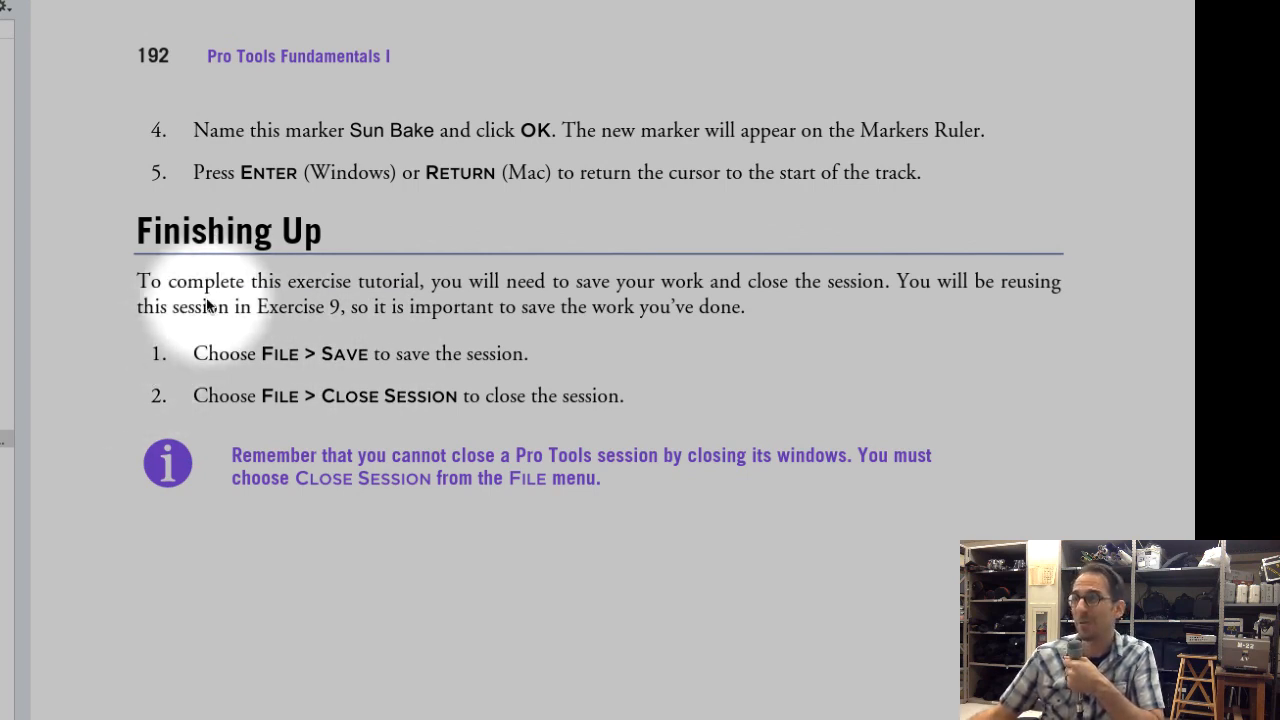
left_click_drag(215, 283, 806, 323)
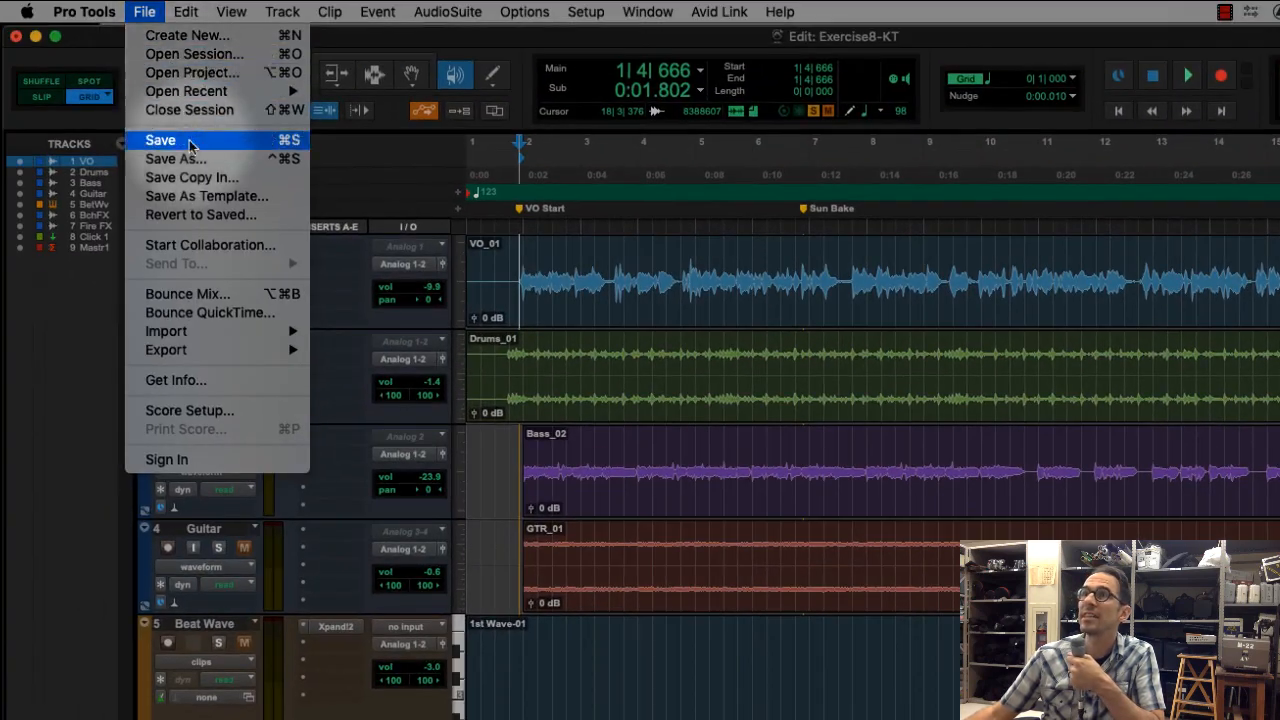
left_click(156, 125)
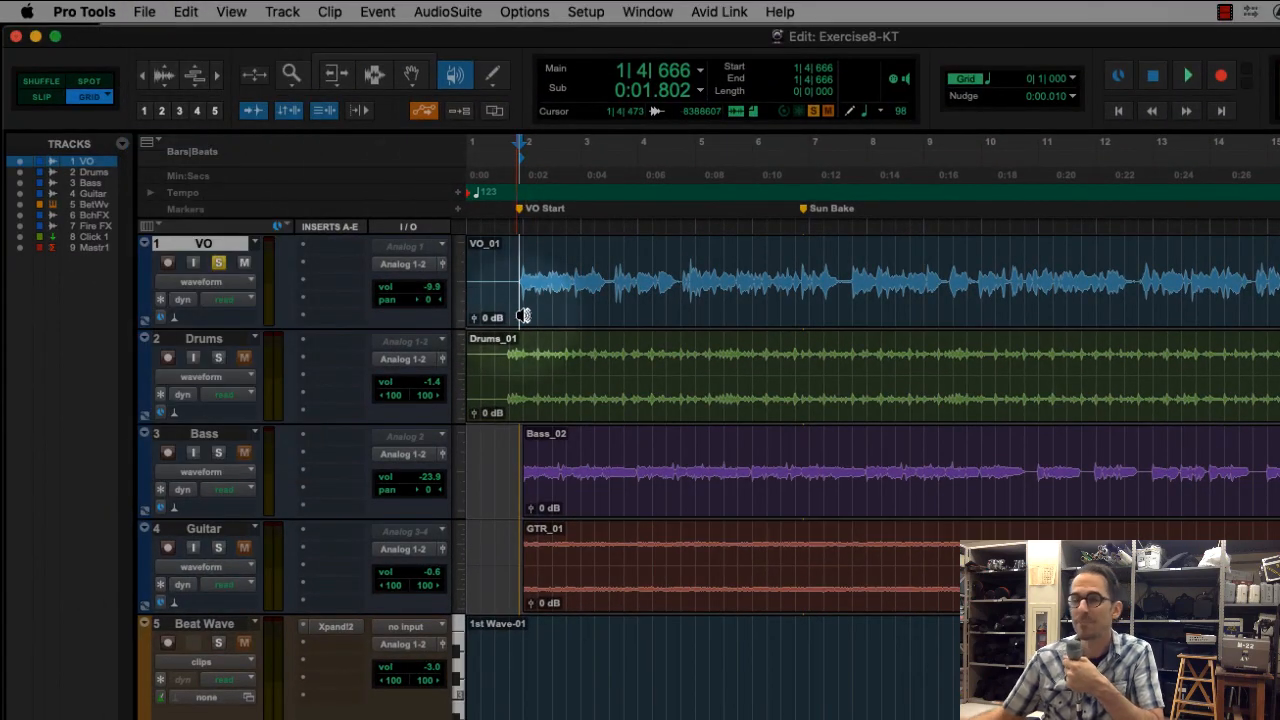